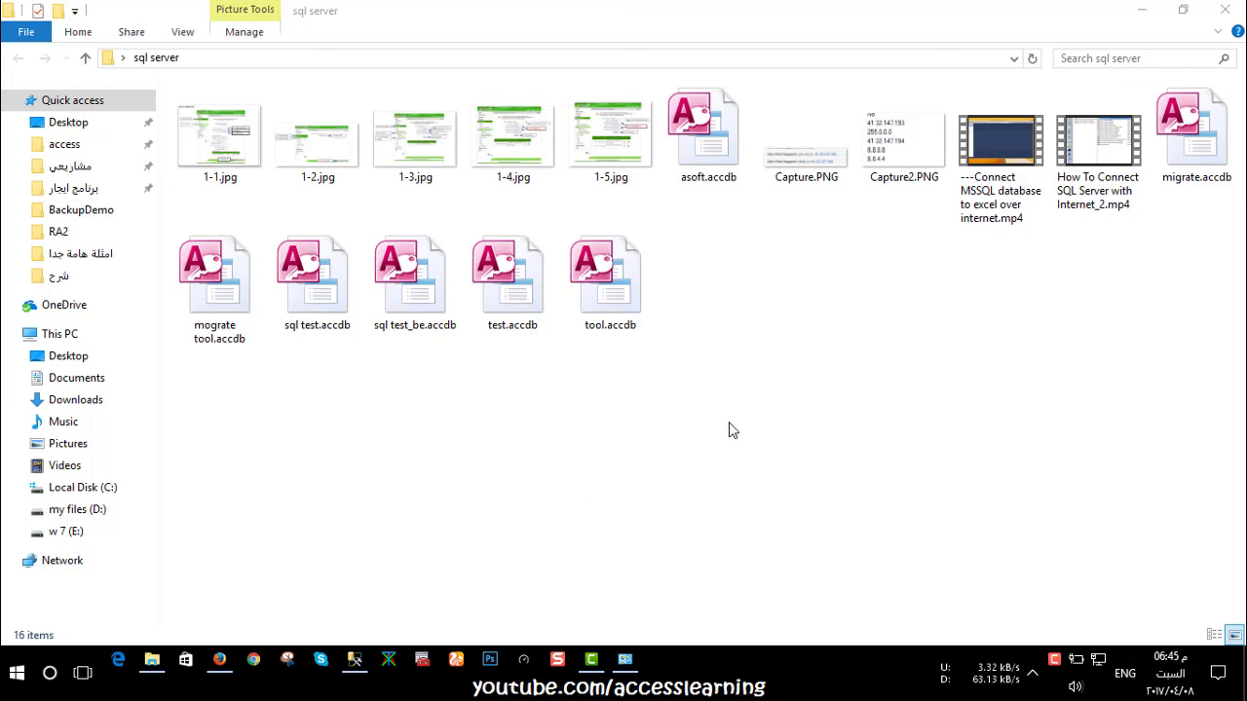
Open tool.accdb from the sql server folder in Access
click(600, 292)
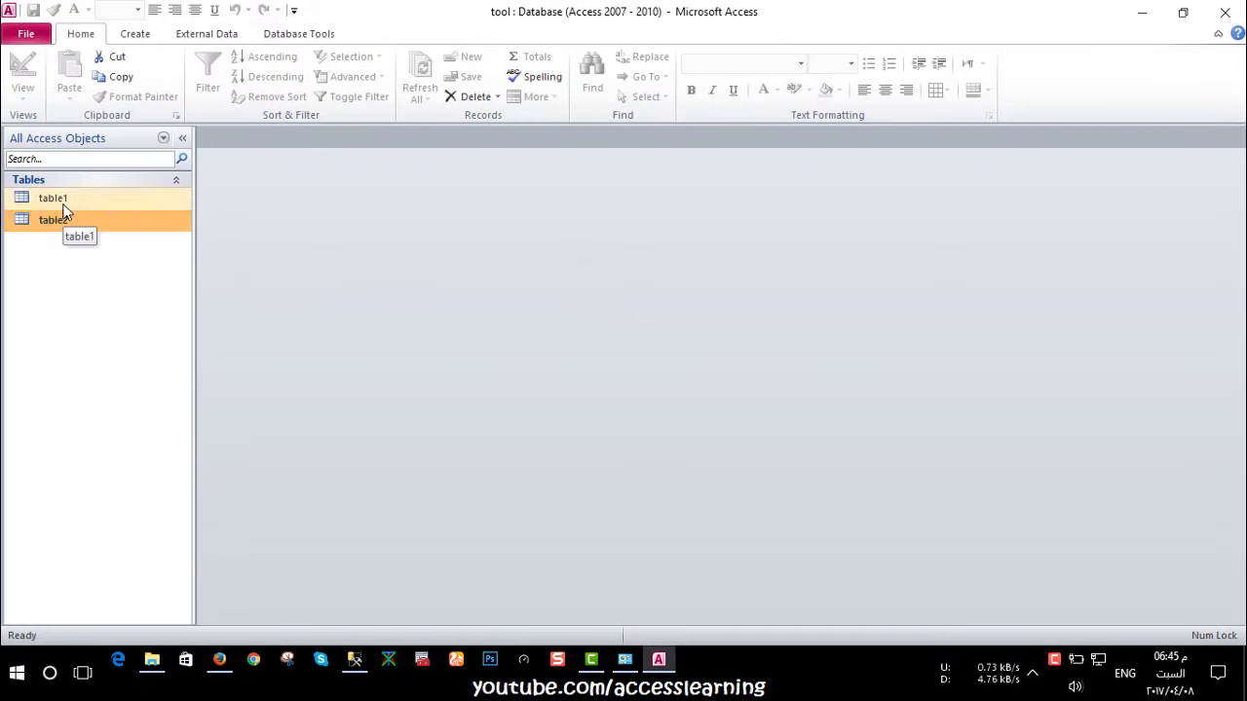
Inspect table1's fields in Design View, then close it
double_click(62, 203)
click(23, 73)
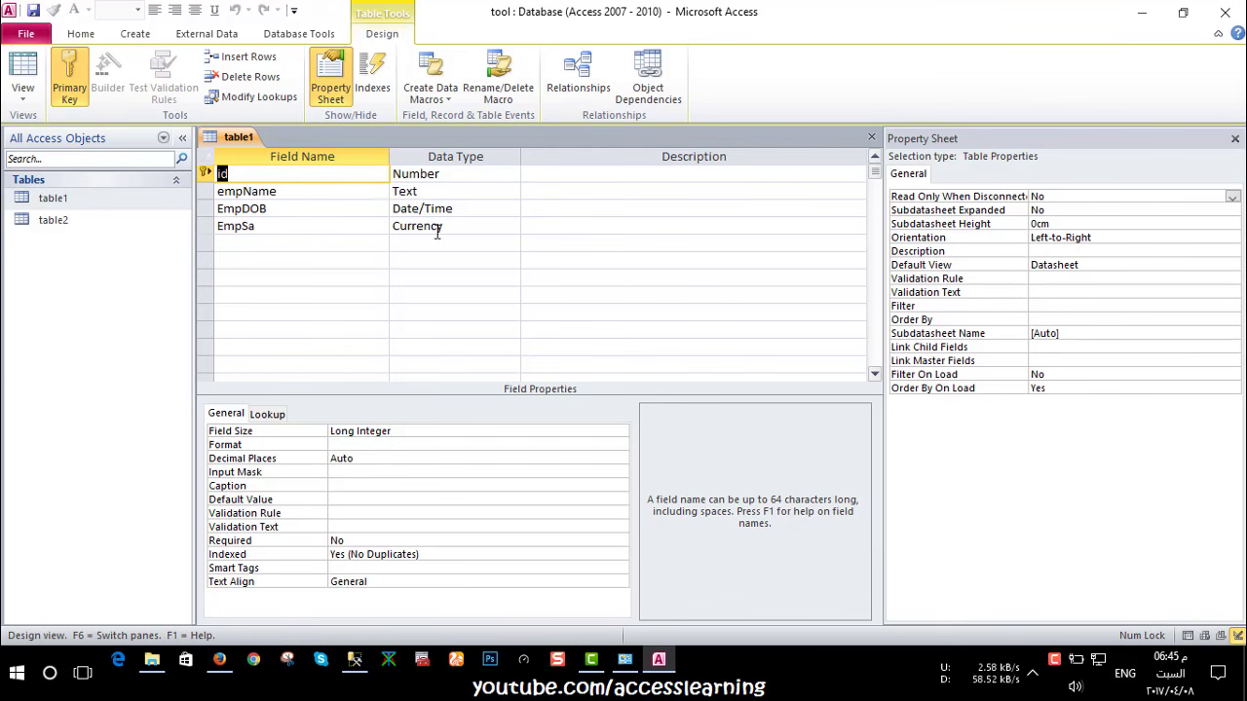
click(872, 137)
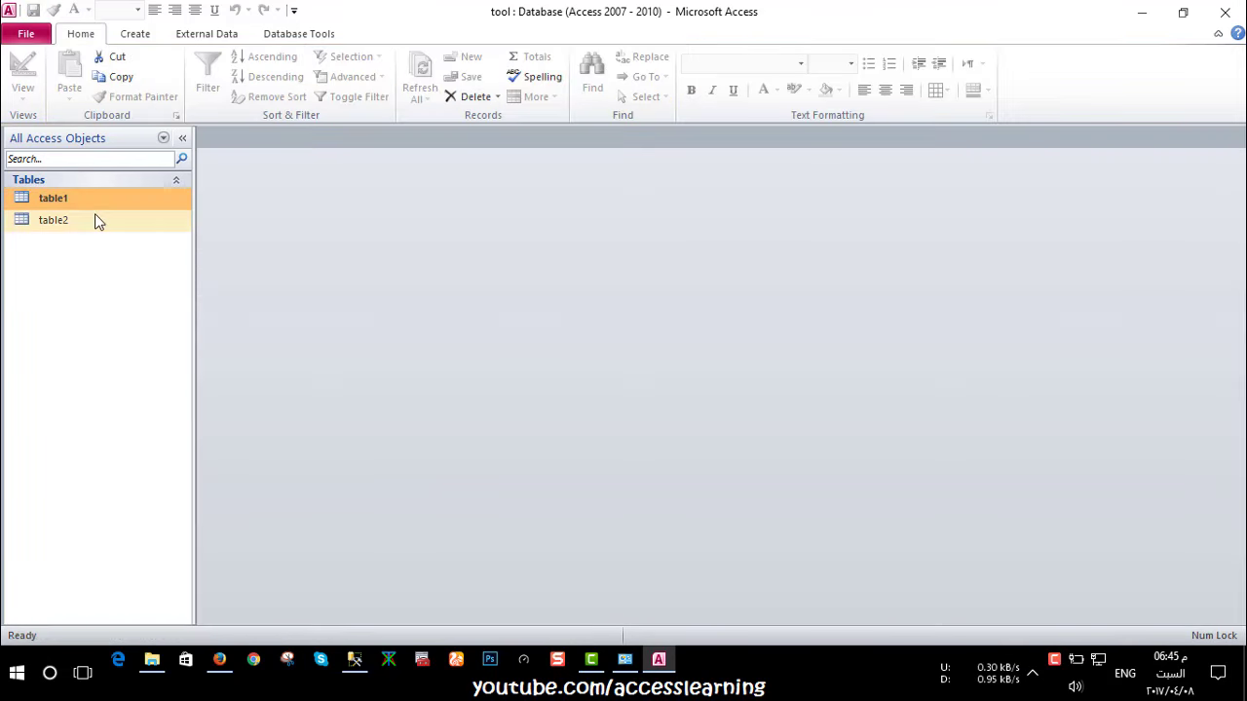
Review table2's id, datetime, empid and status fields in Design View, close it, and show Database Tools
right_click(96, 222)
click(107, 243)
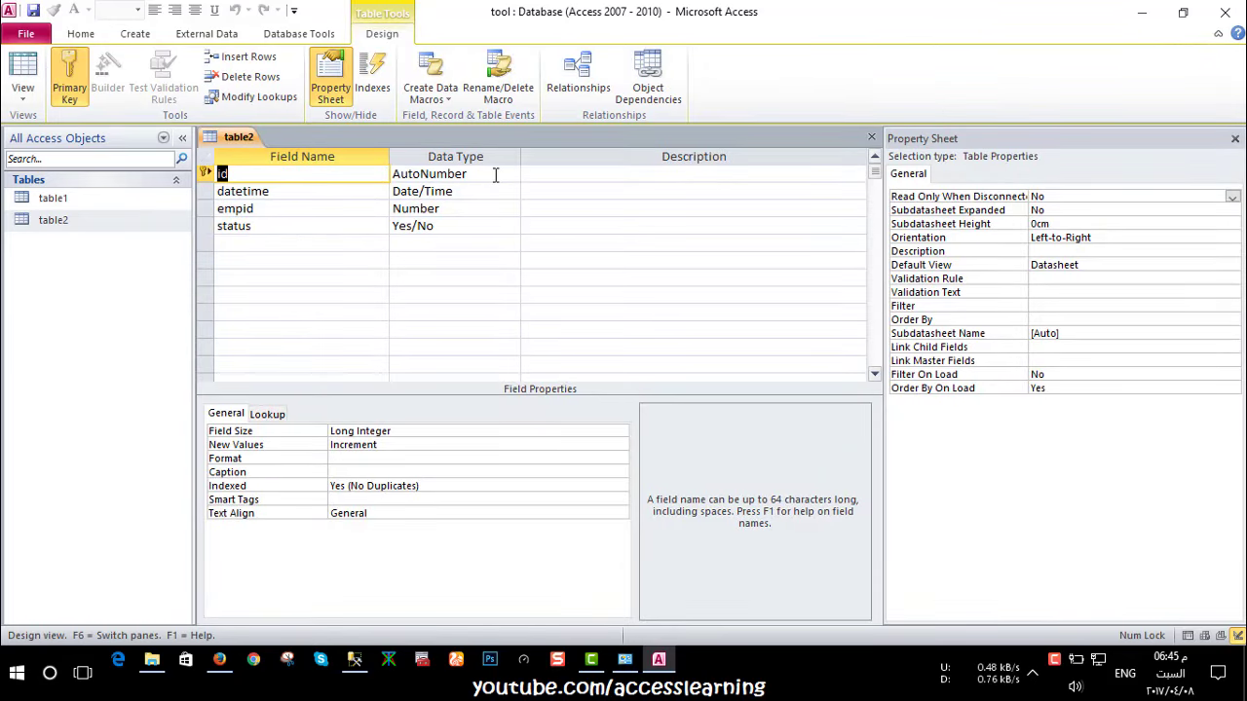
click(275, 191)
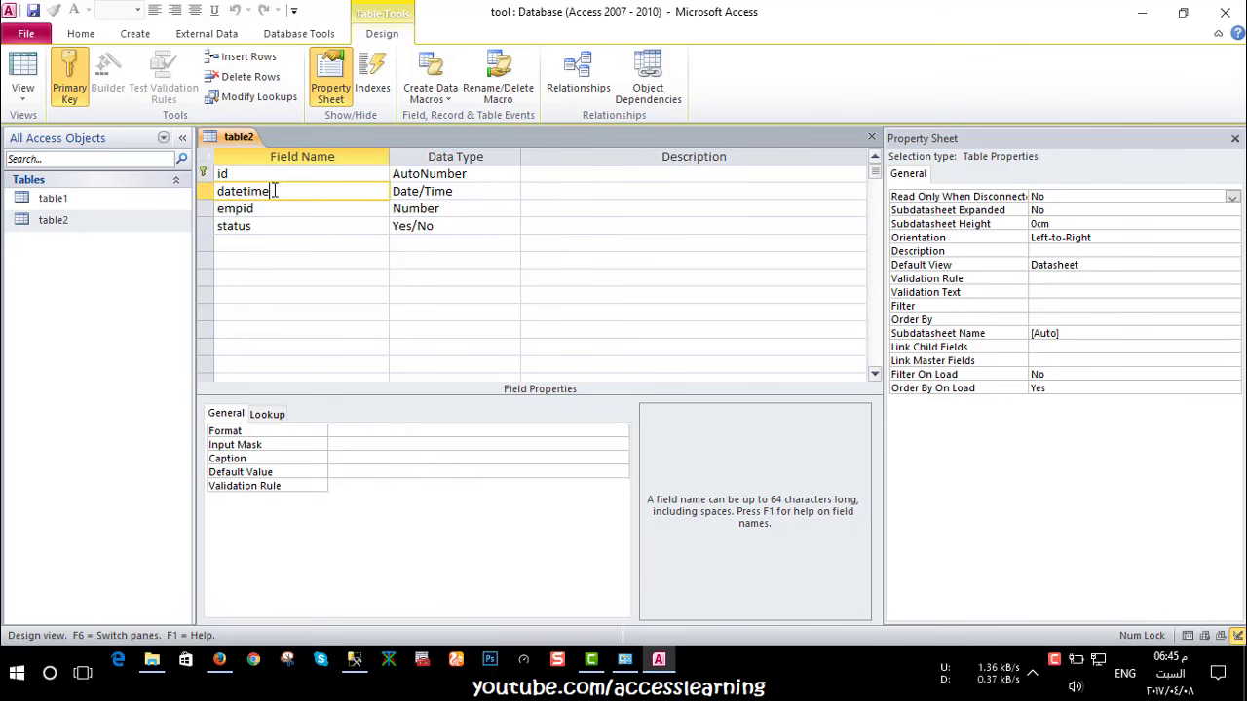
click(277, 208)
key(Down)
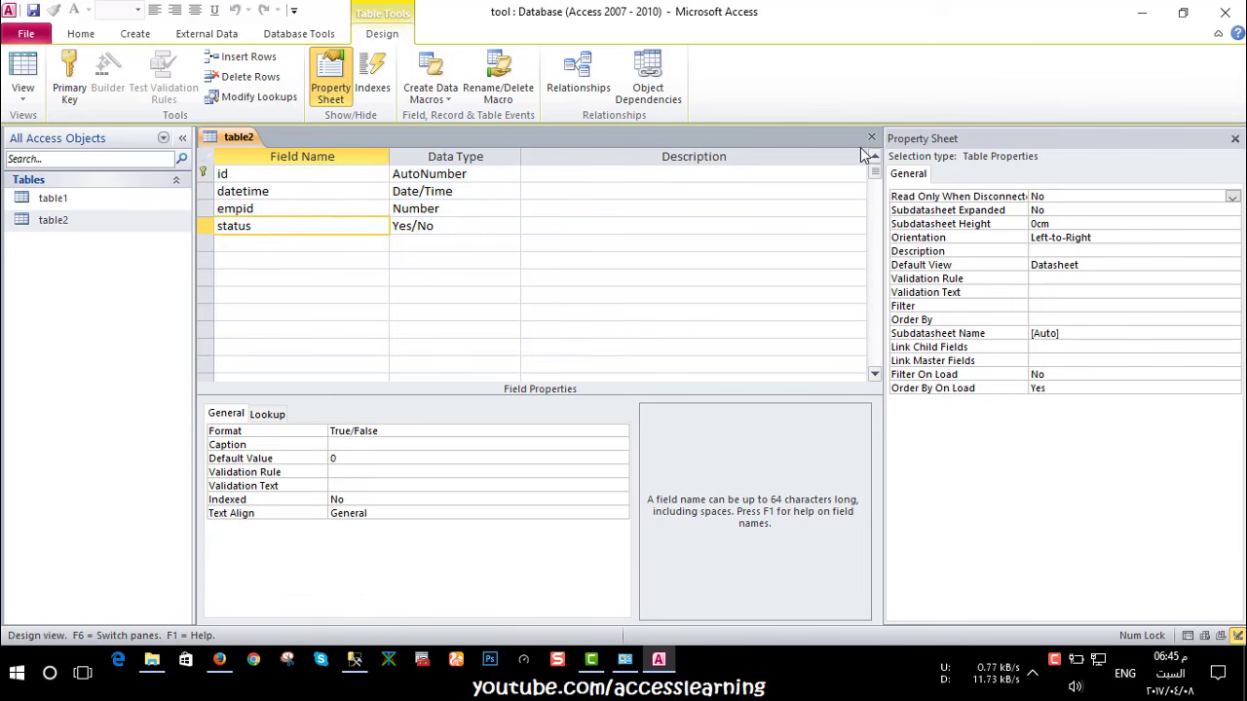
click(872, 138)
click(292, 39)
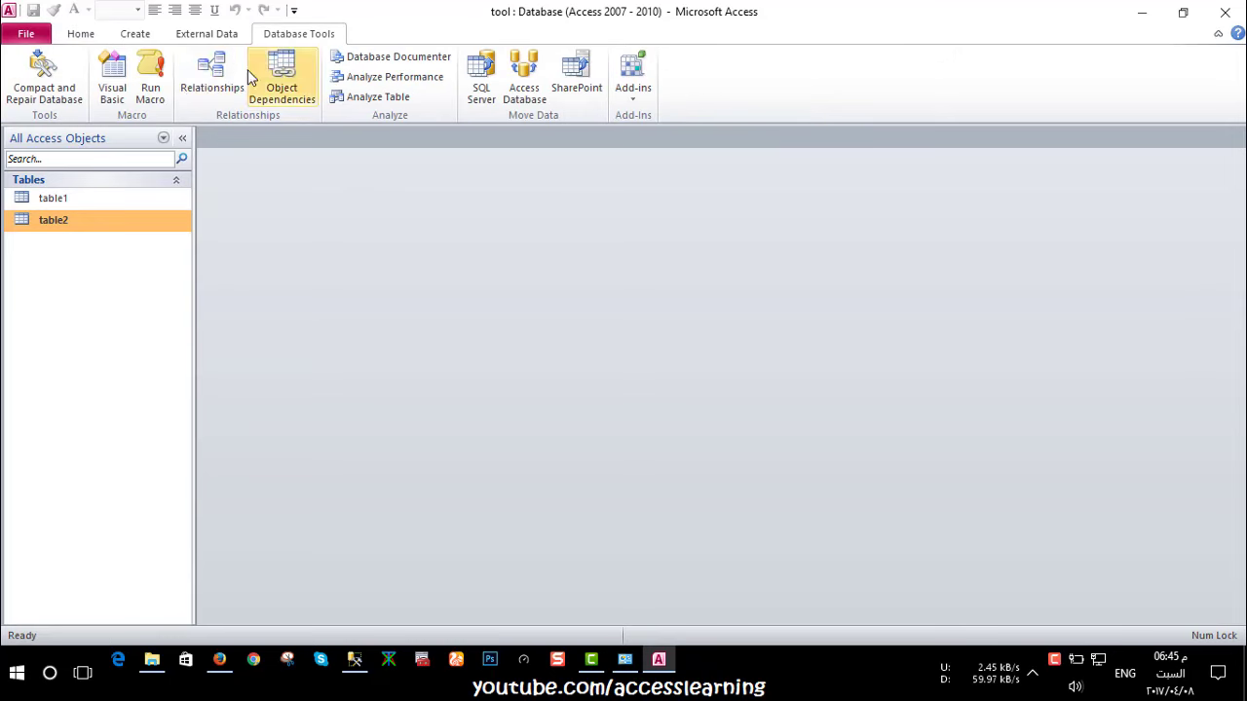
click(212, 73)
double_click(394, 271)
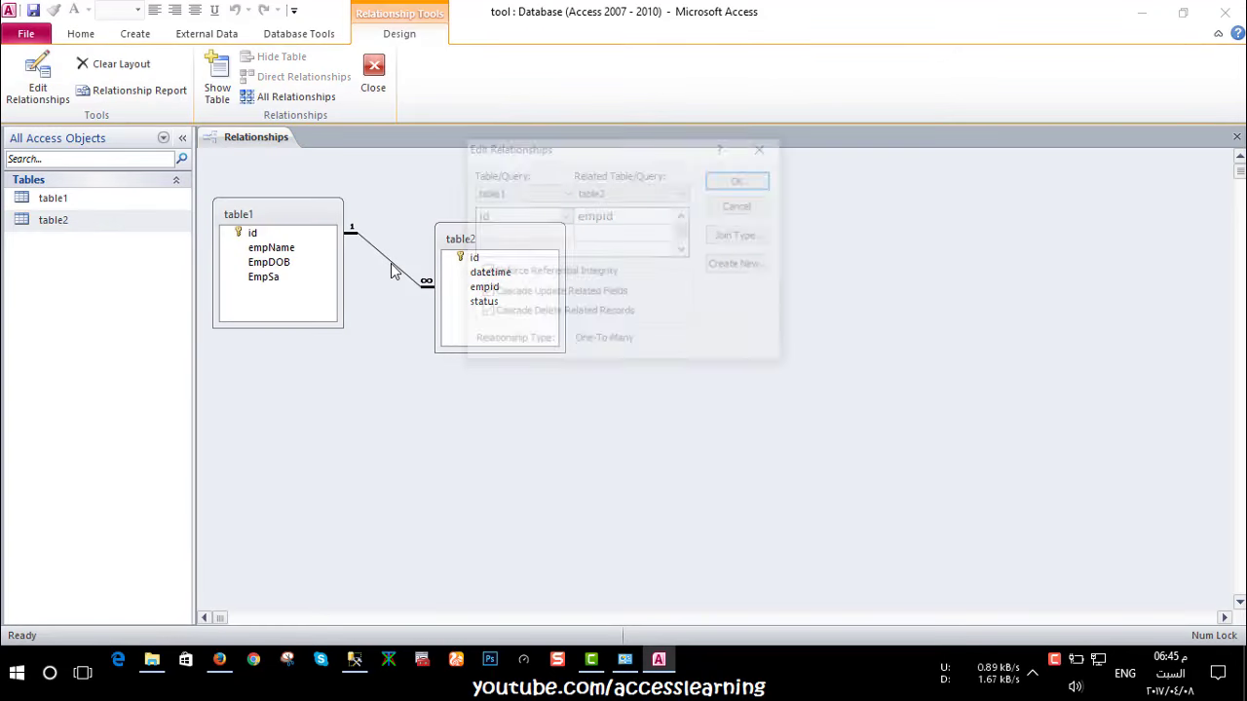
click(741, 206)
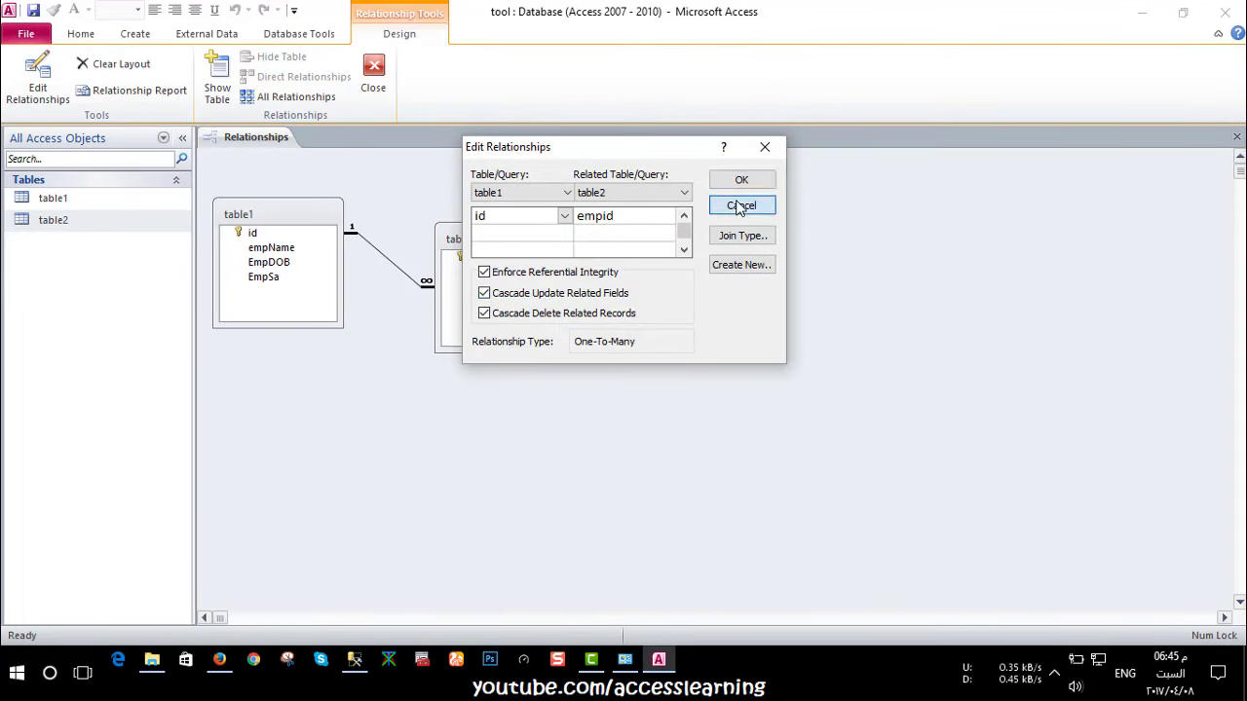
click(376, 78)
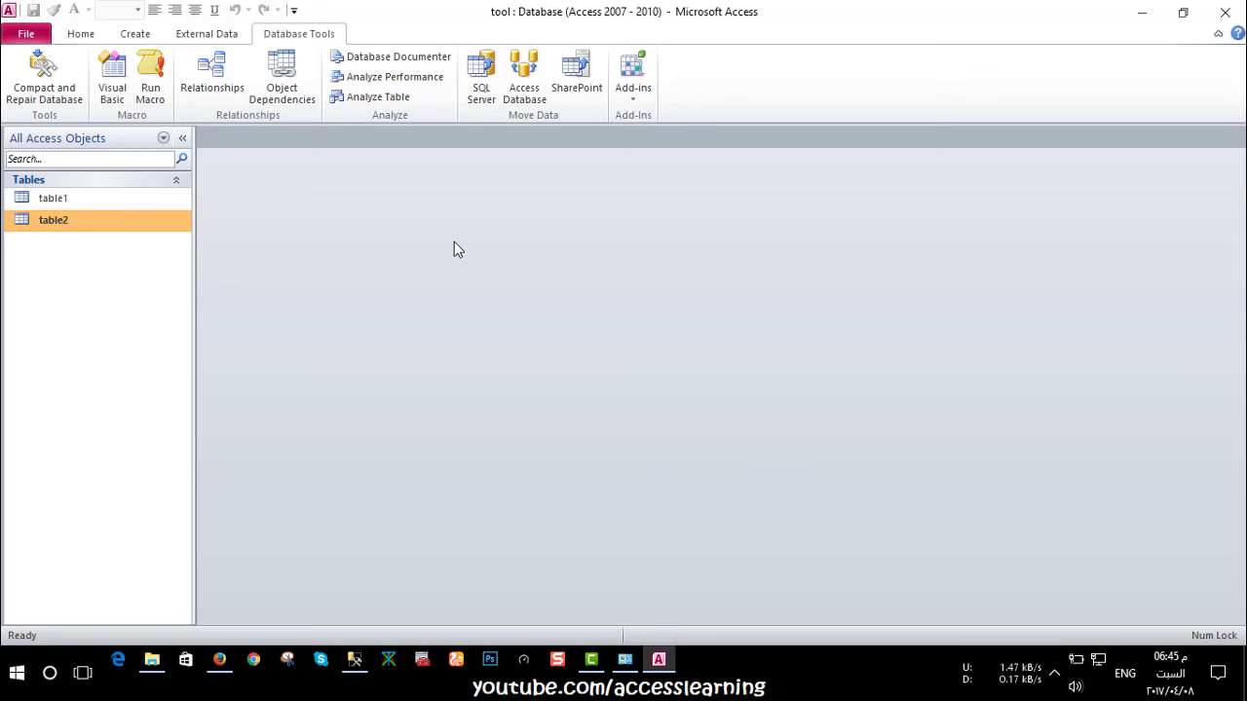
Close Access and launch the 32-bit Migration Assistant for Access from the Start menu's SSMA folder
click(1217, 24)
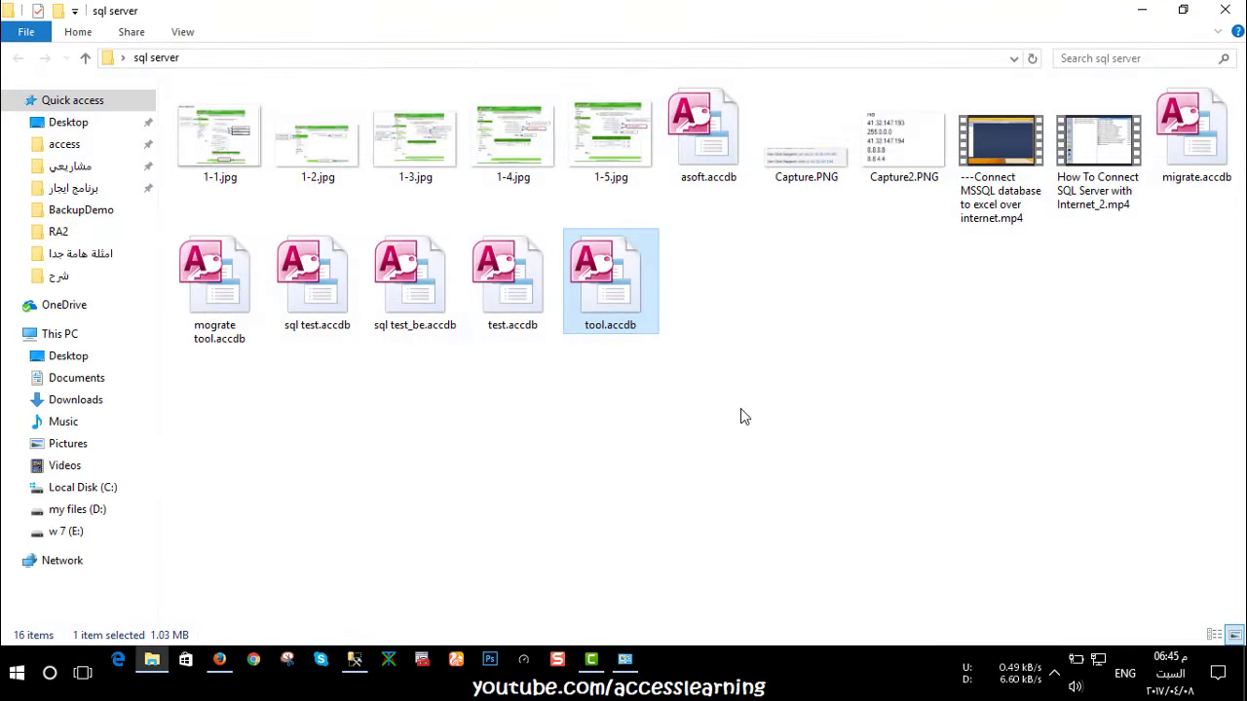
click(741, 409)
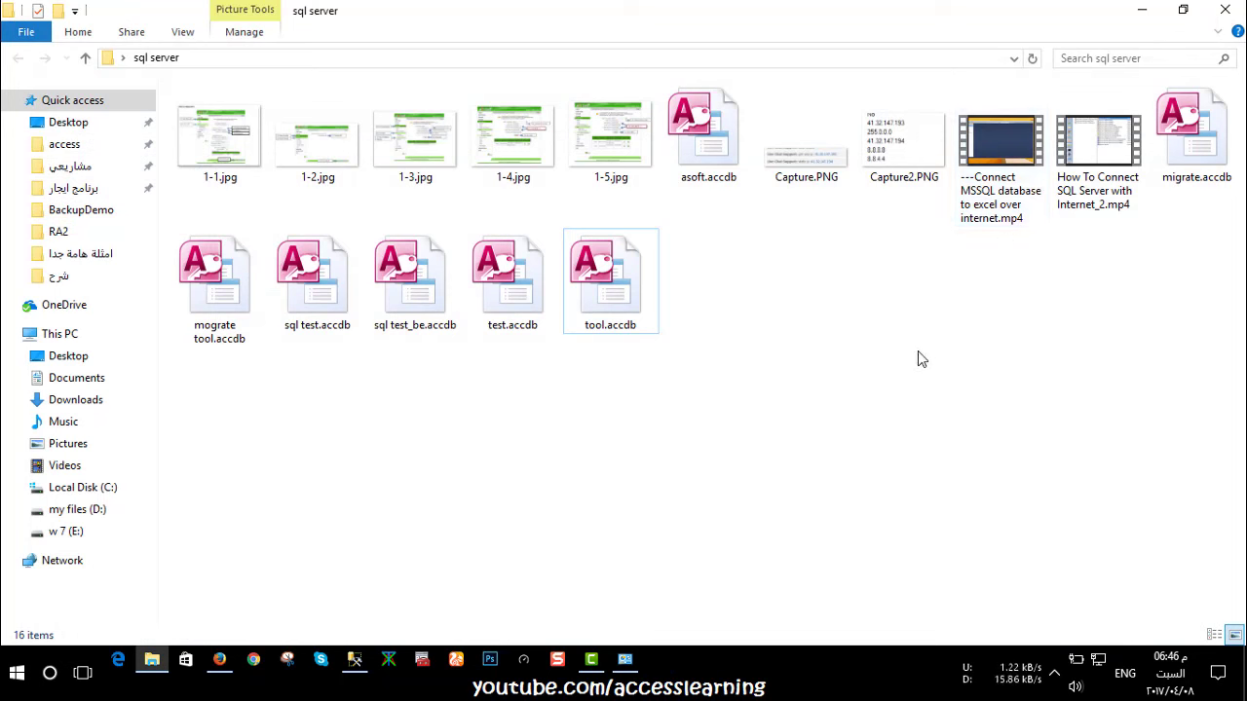
click(16, 673)
scroll(107, 546, down, 10)
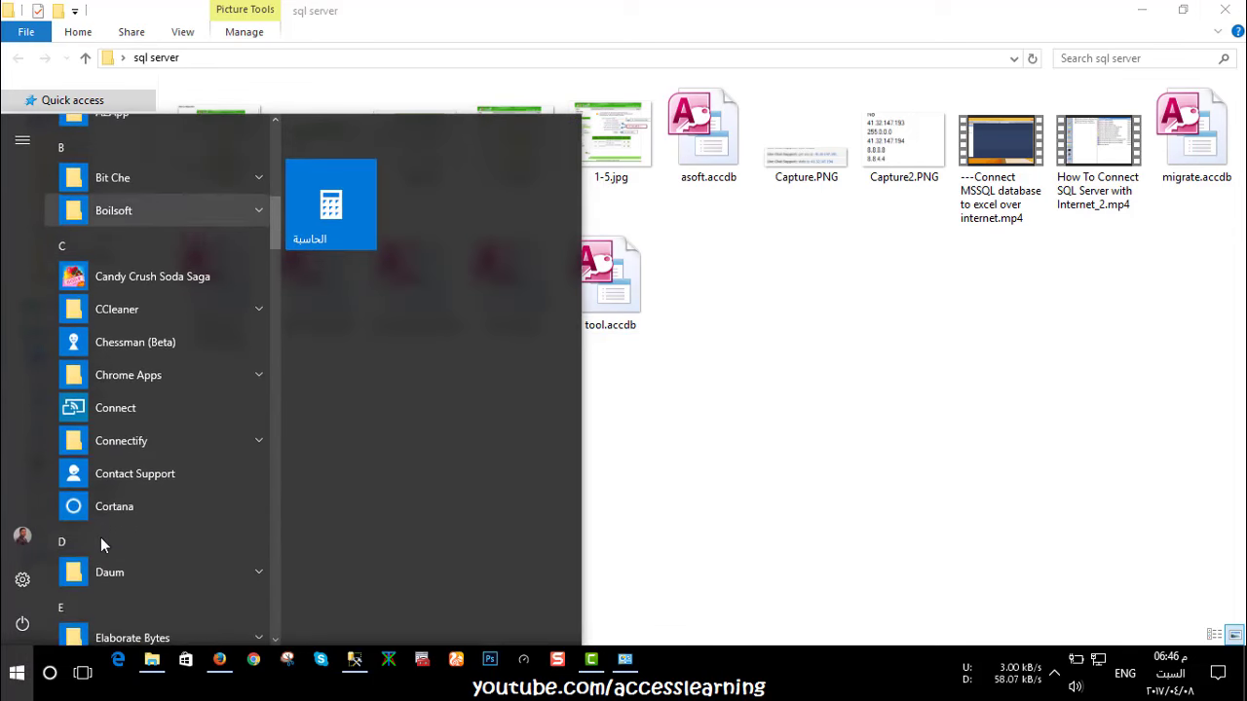
scroll(102, 546, down, 7)
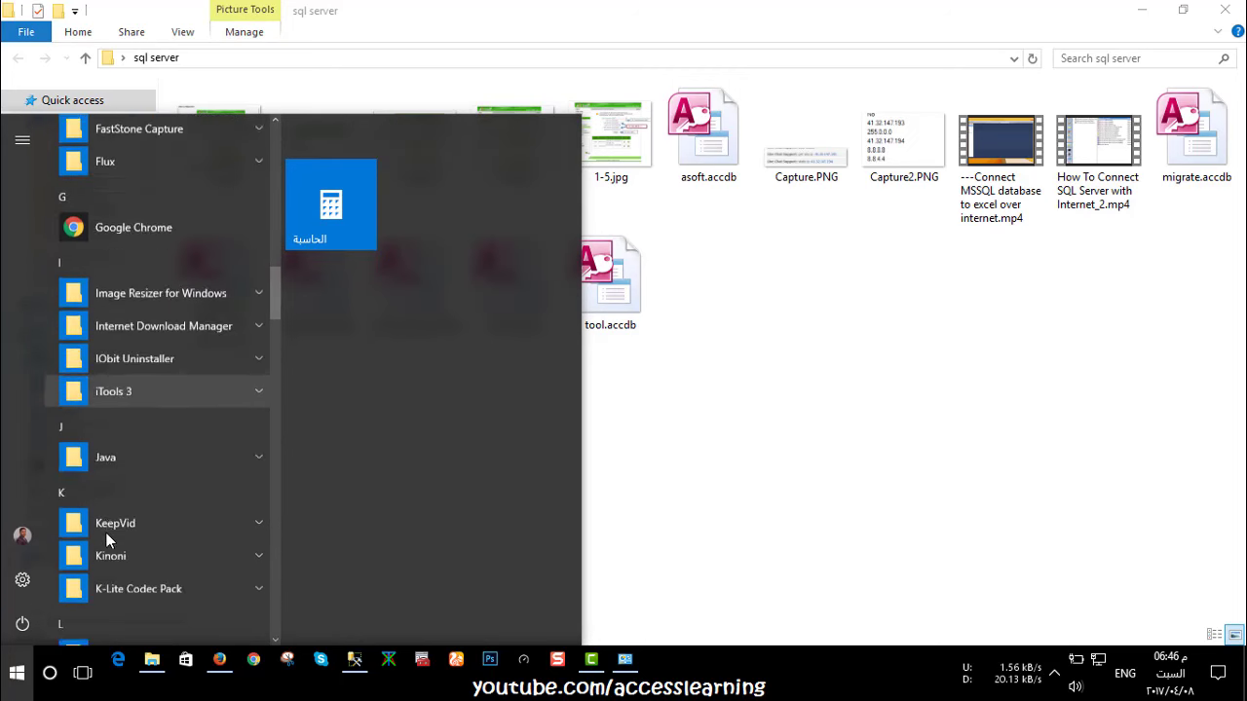
scroll(201, 522, down, 3)
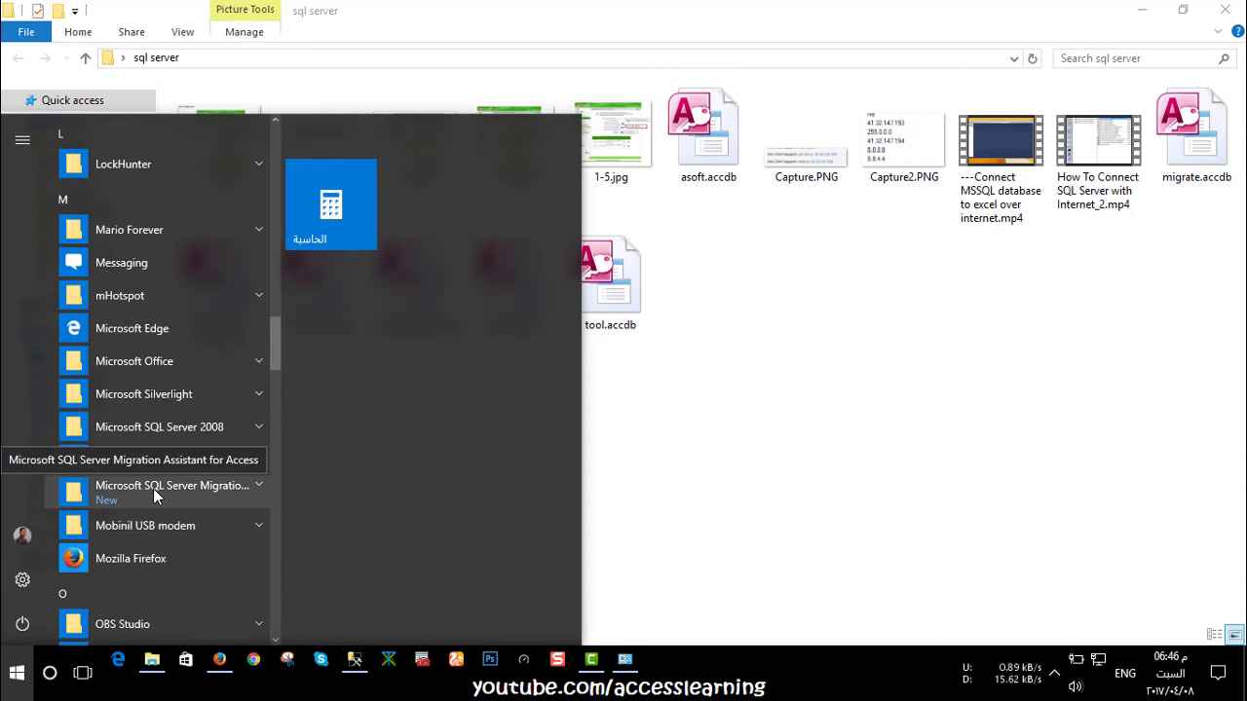
click(171, 487)
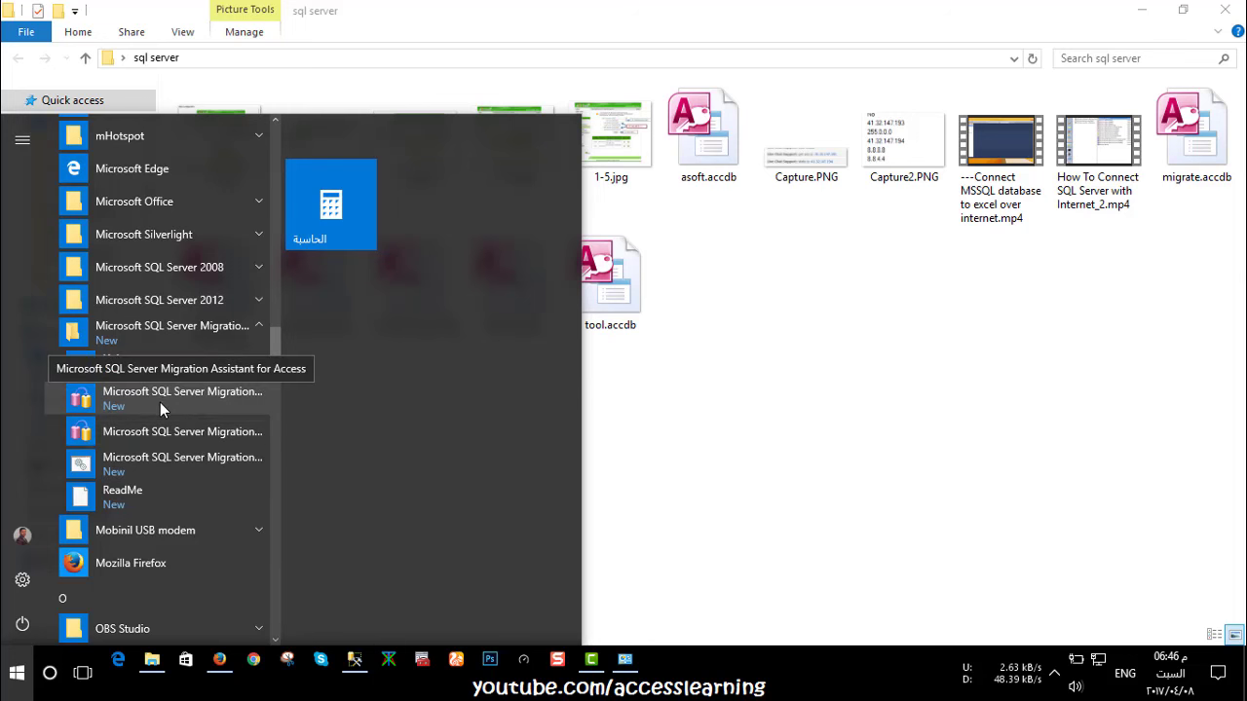
click(208, 433)
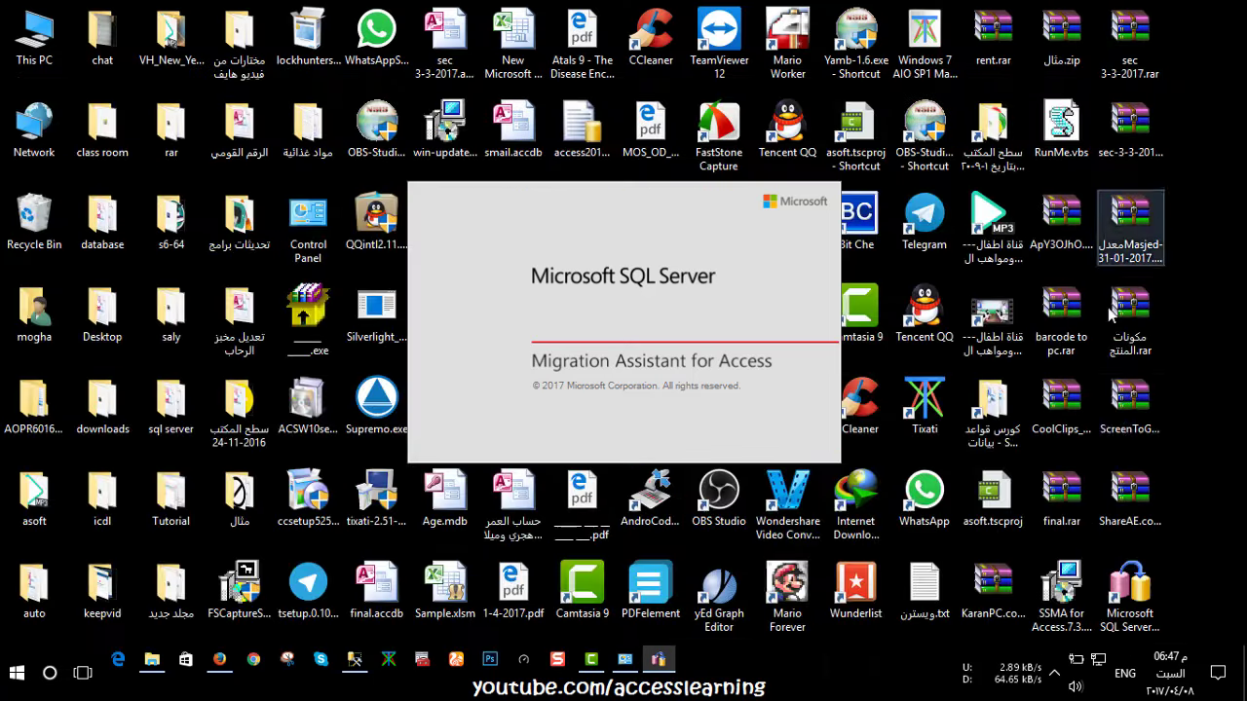
click(1142, 10)
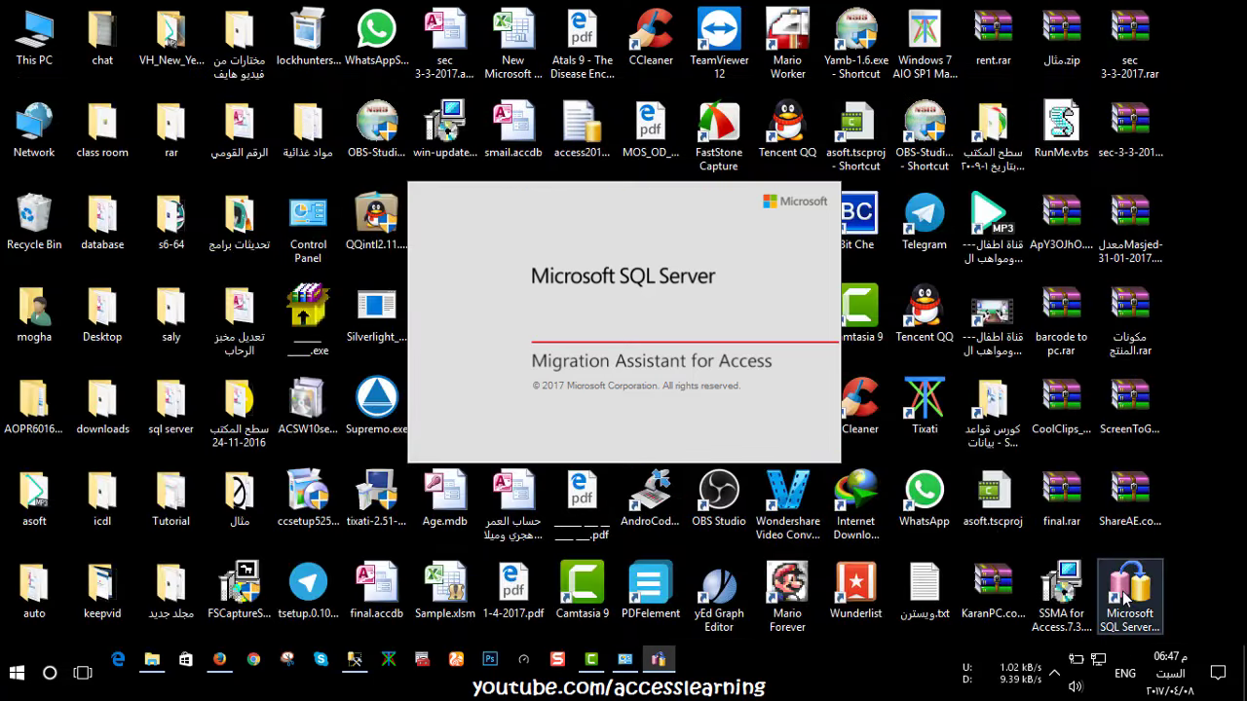
drag(1125, 598, 1197, 475)
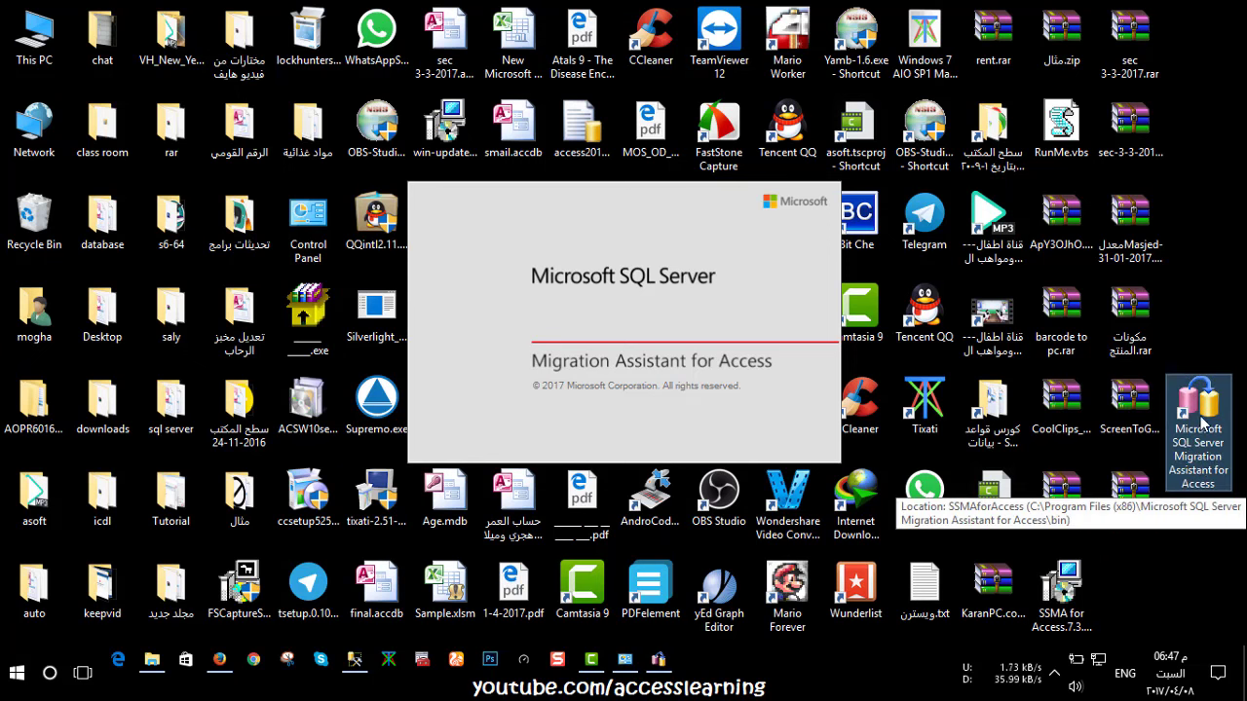
drag(1203, 421, 1135, 604)
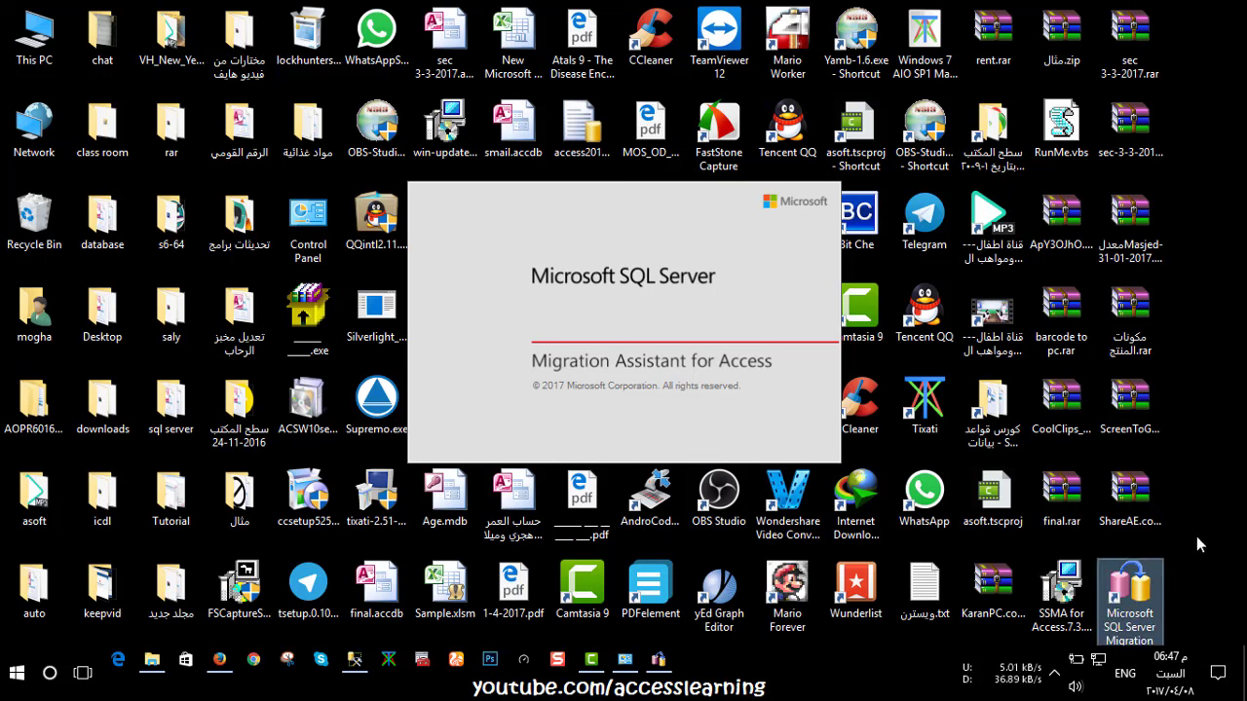
click(1200, 543)
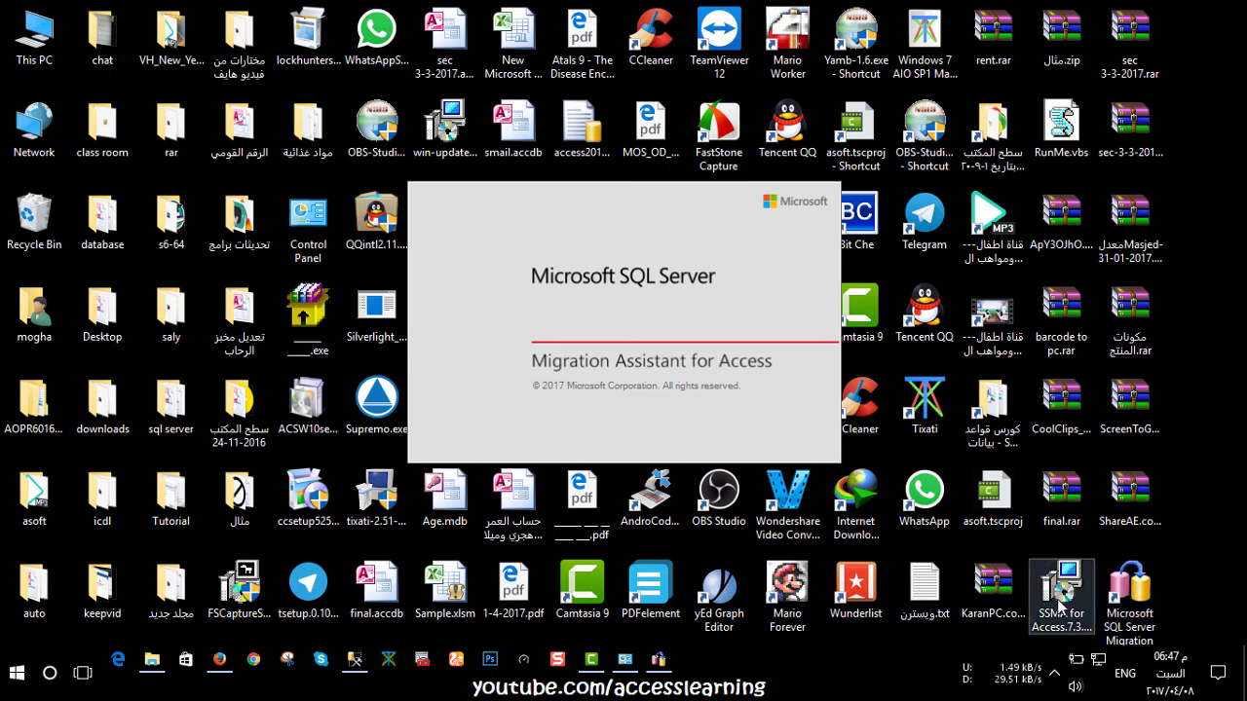
mouse_move(1062, 589)
mouse_down()
mouse_move(1196, 426)
mouse_move(1067, 606)
mouse_up()
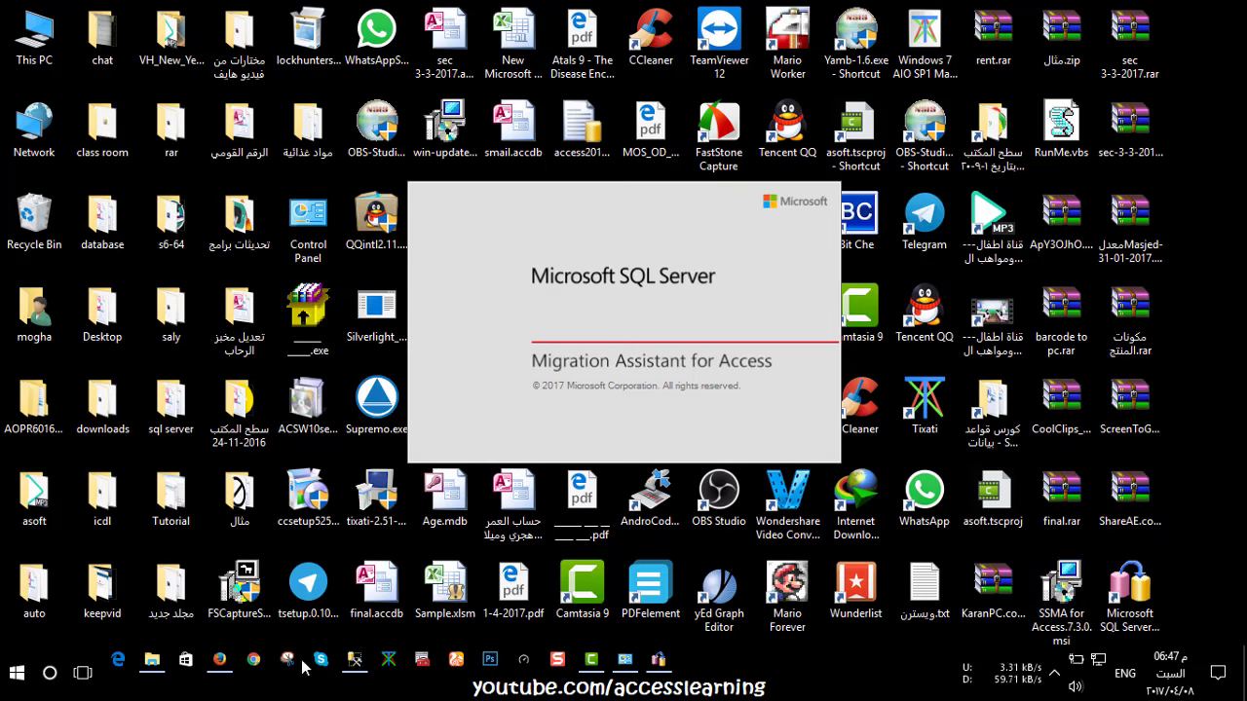
click(152, 662)
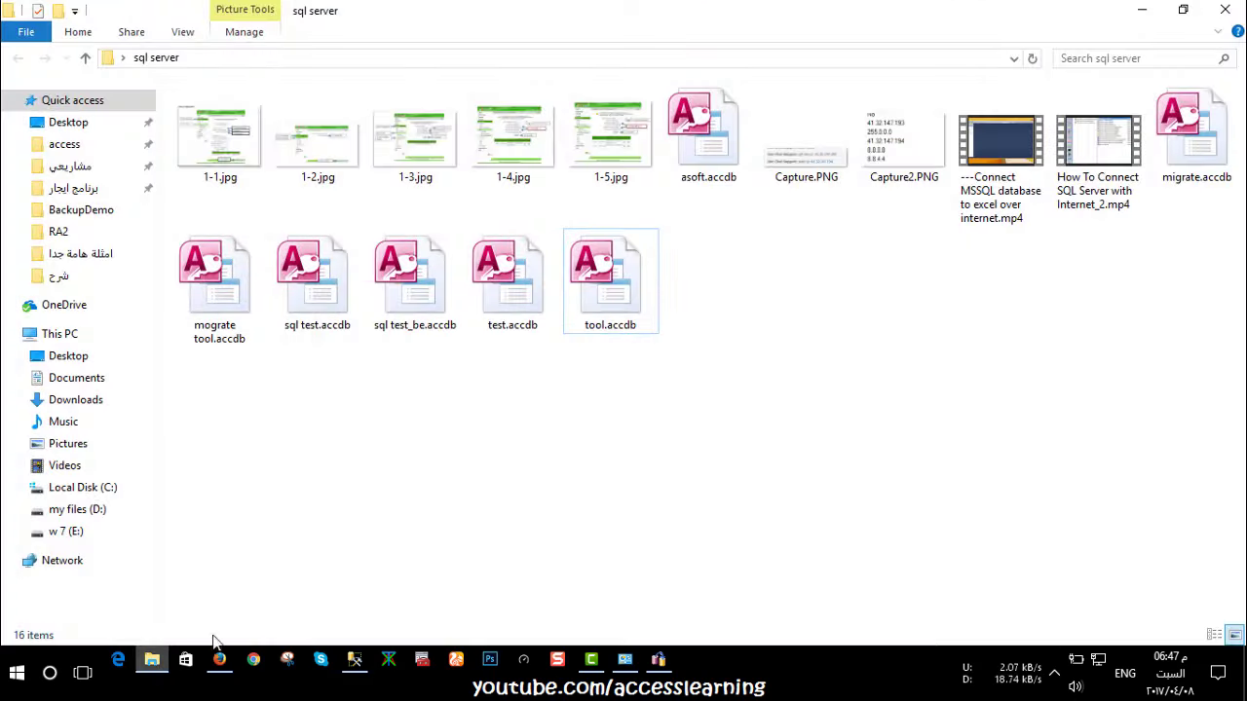
Bring the SSMA window with its Migration Wizard welcome page to the front
click(659, 659)
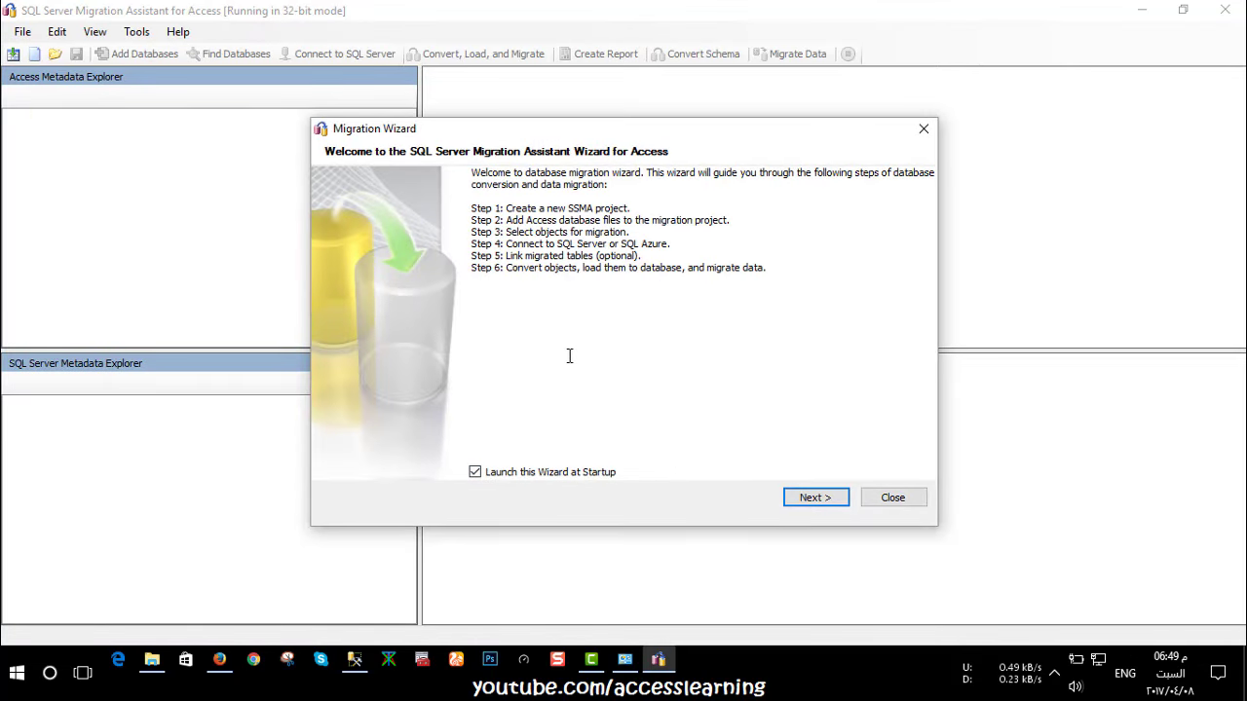
Create the new project SqlMigration3 with Migrate To set to SQL Server 2012
click(826, 499)
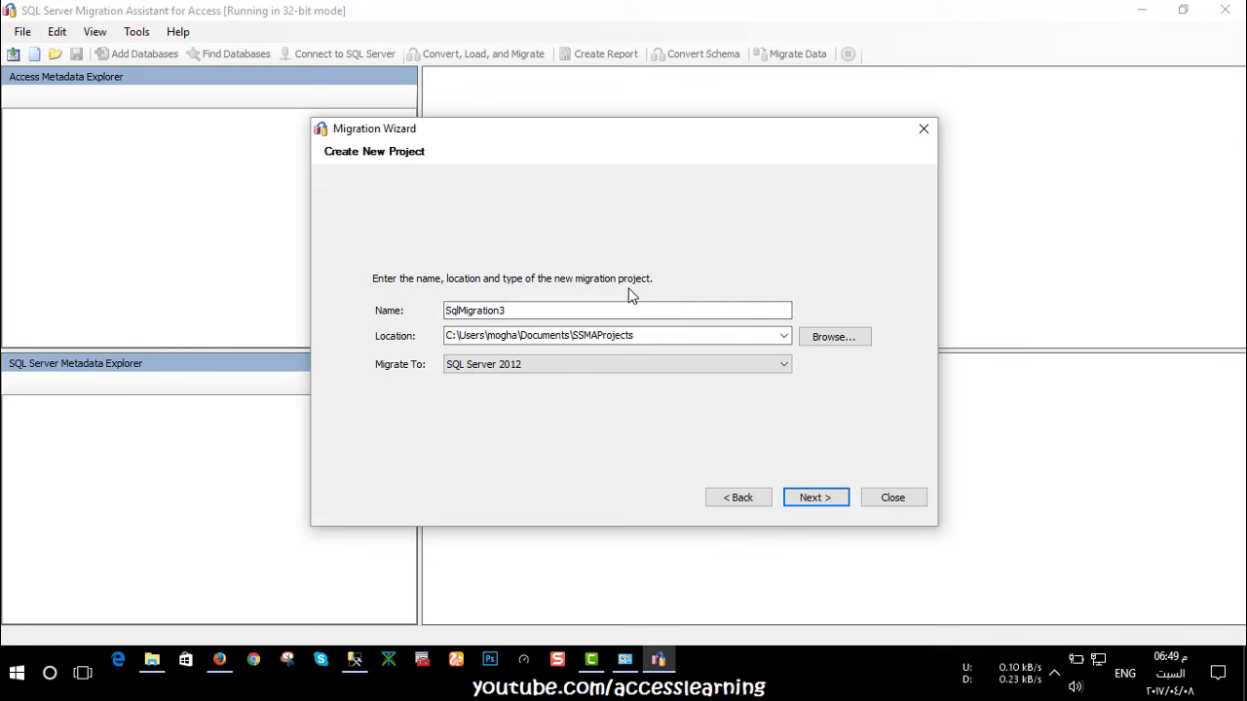
click(506, 316)
double_click(507, 312)
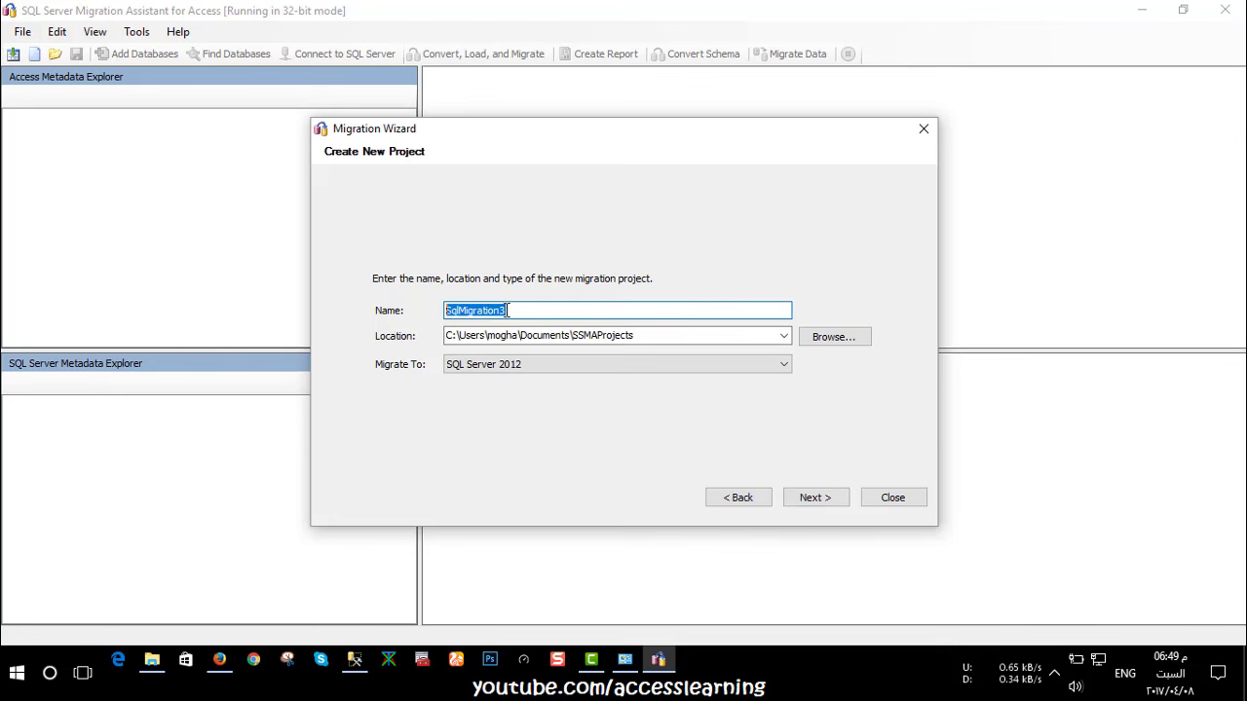
click(517, 308)
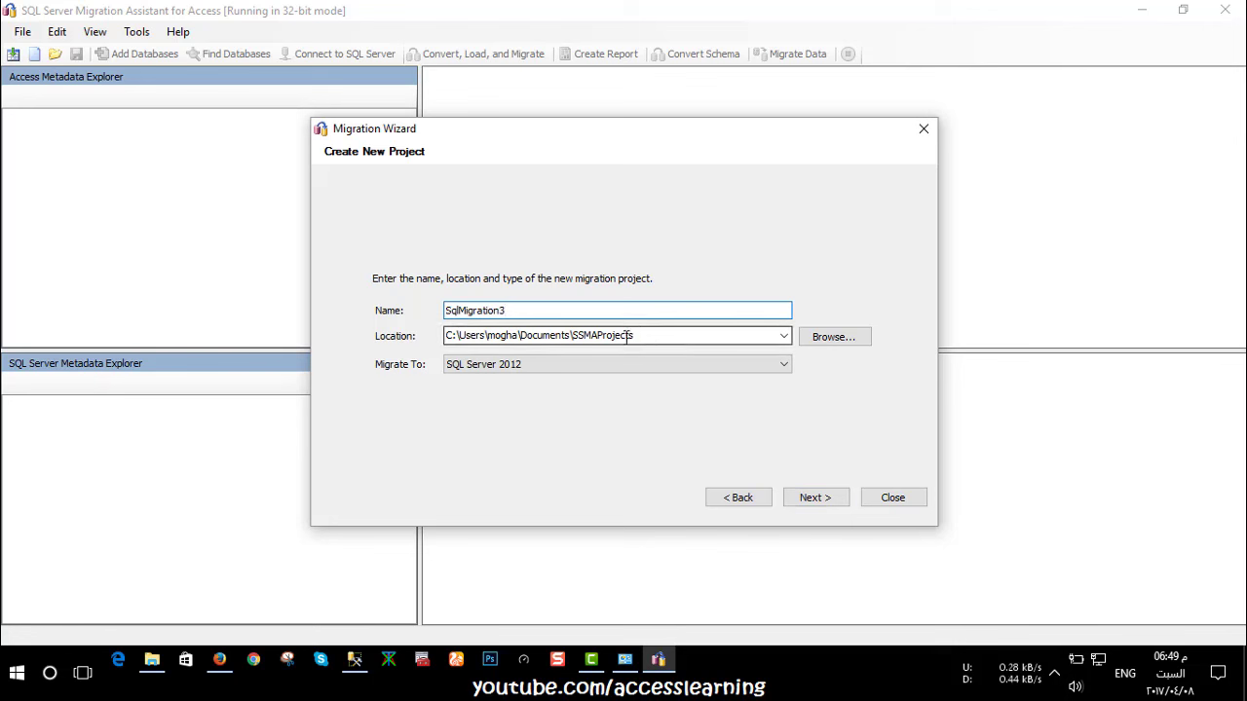
double_click(659, 336)
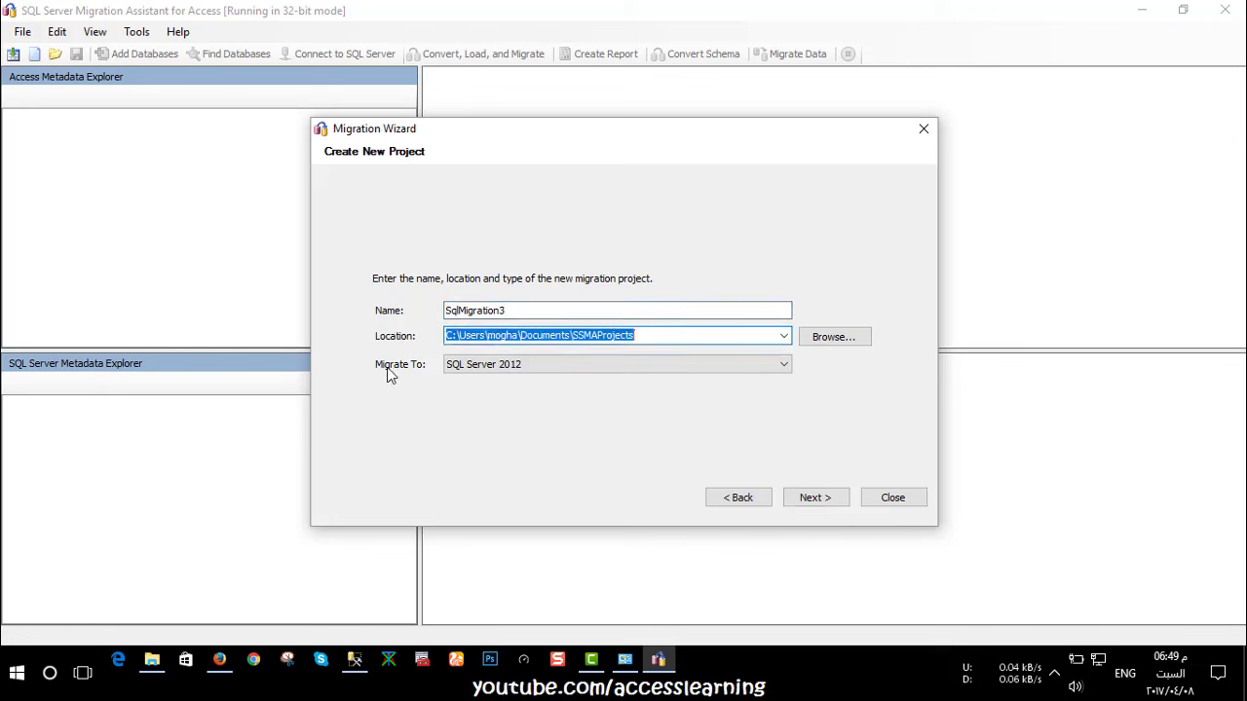
click(515, 368)
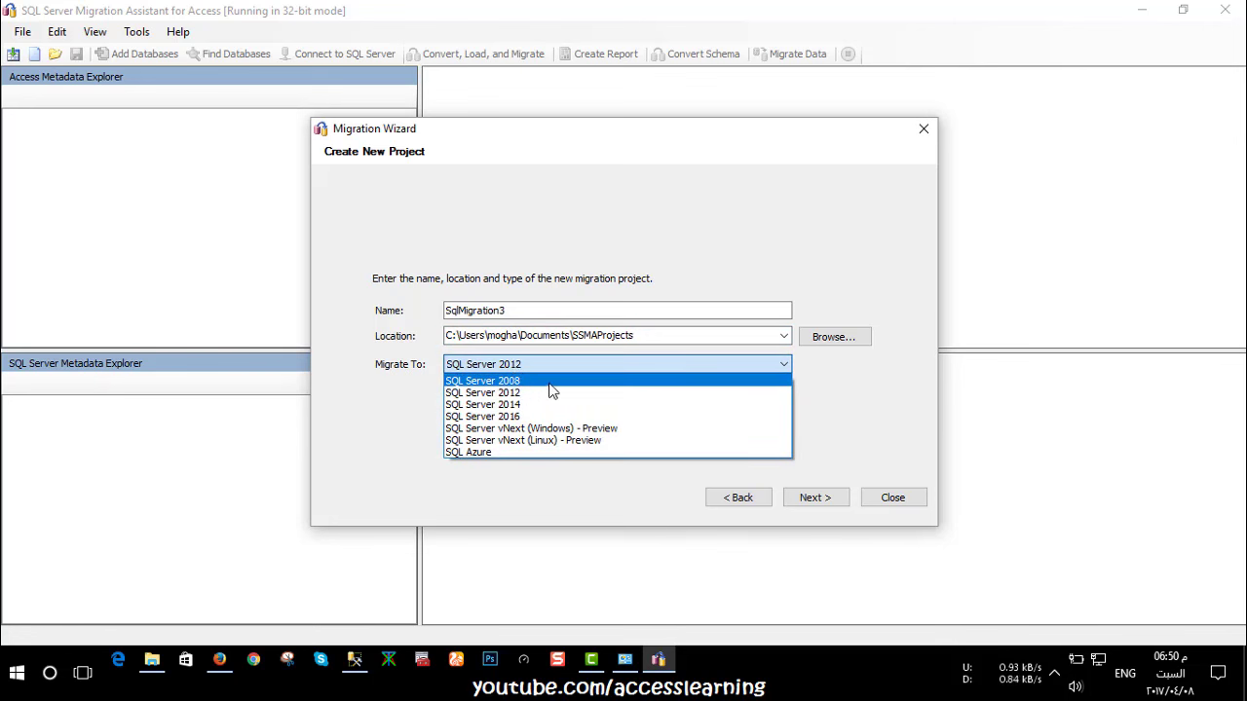
click(397, 361)
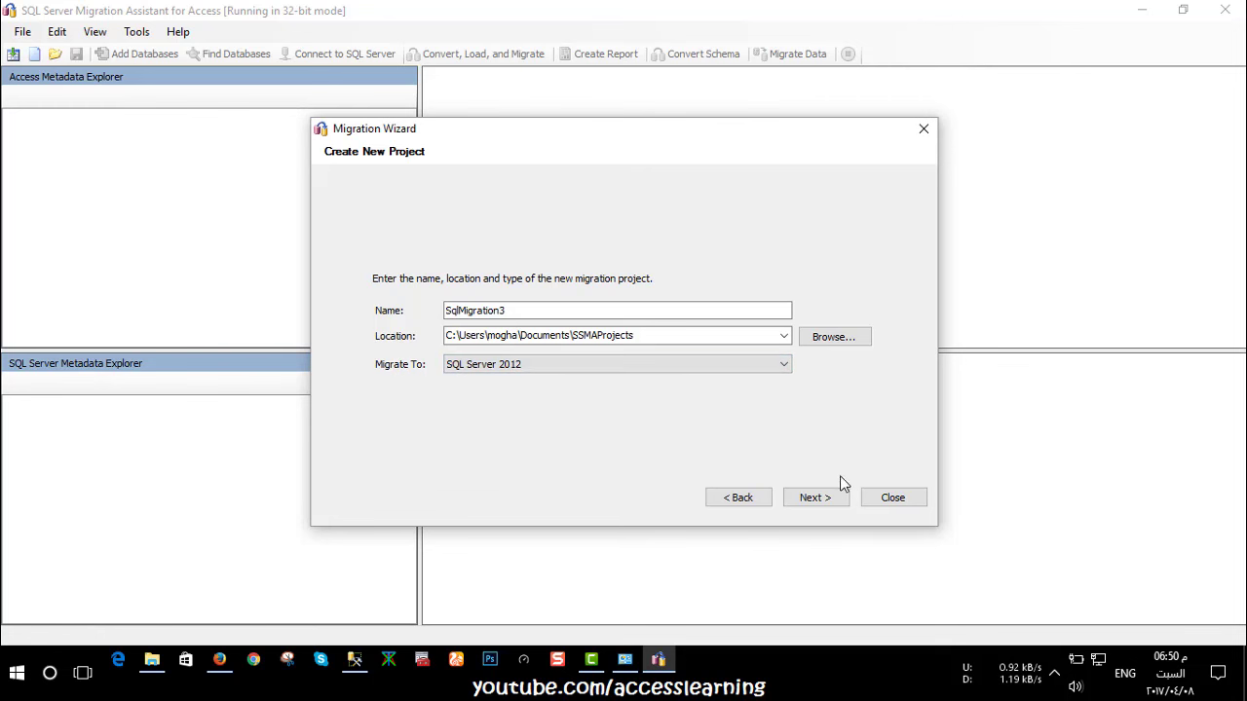
click(815, 499)
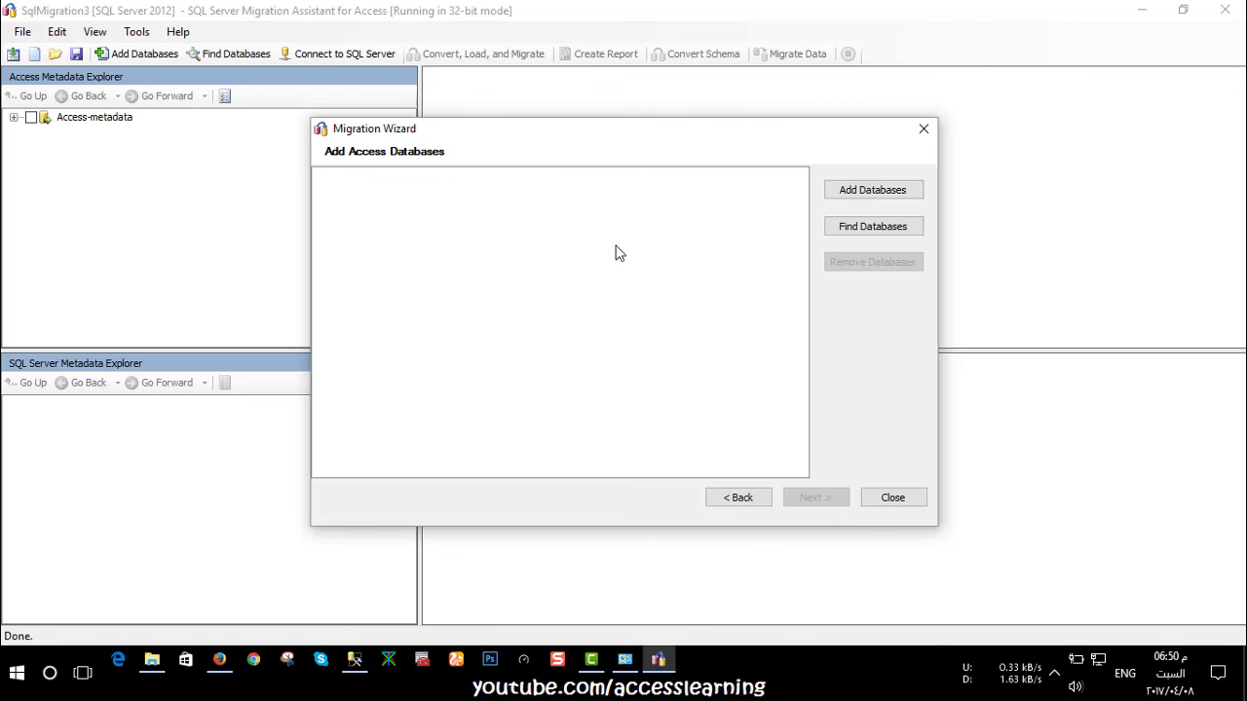
Add tool.accdb from the sql server folder to the databases to migrate and continue
click(877, 190)
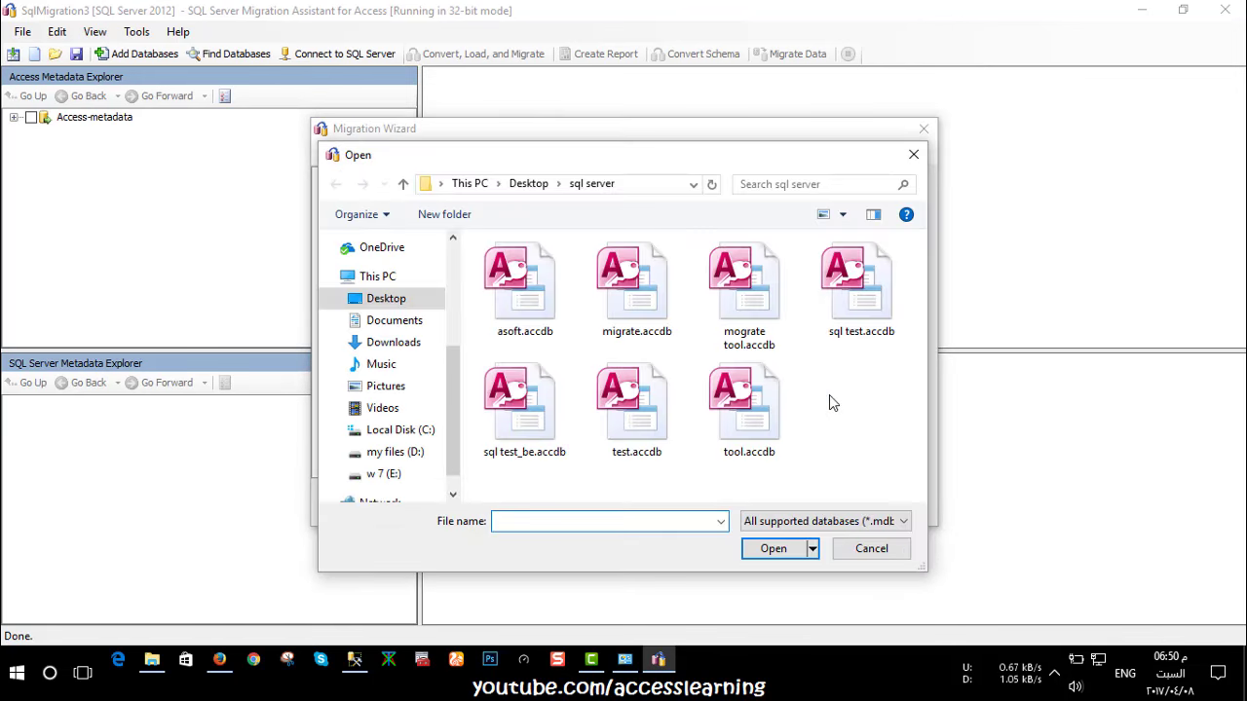
click(746, 419)
click(774, 550)
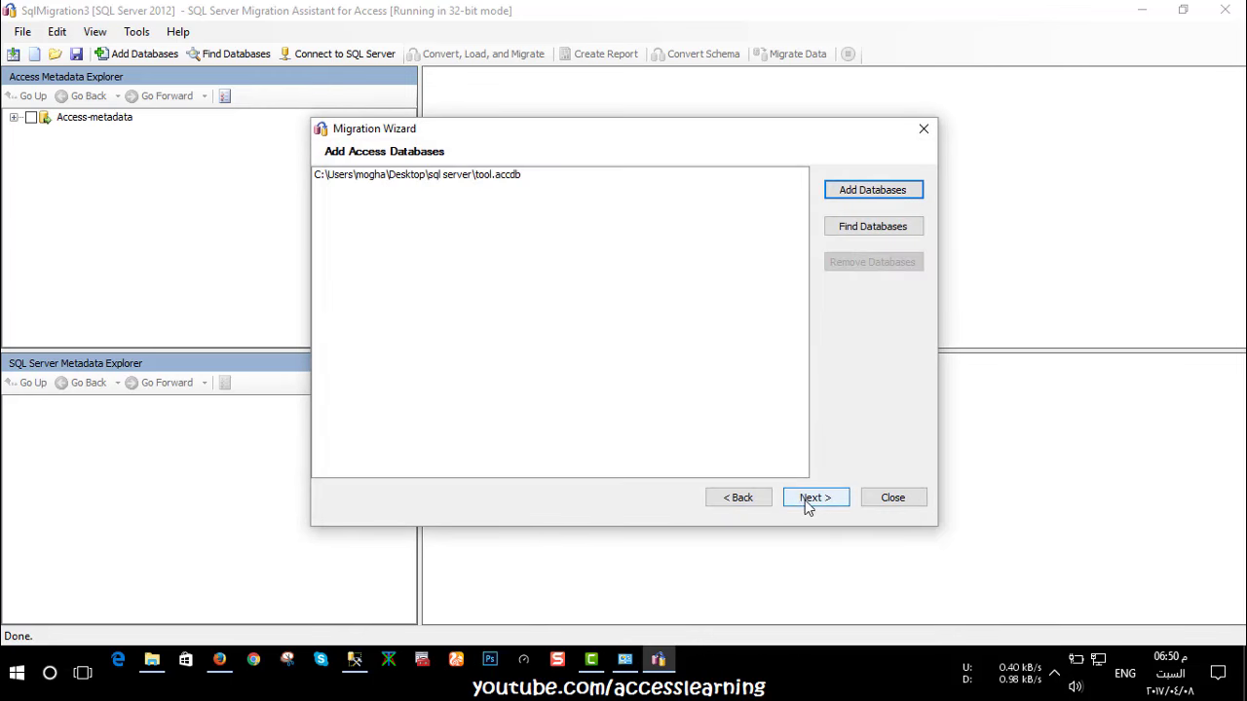
click(807, 499)
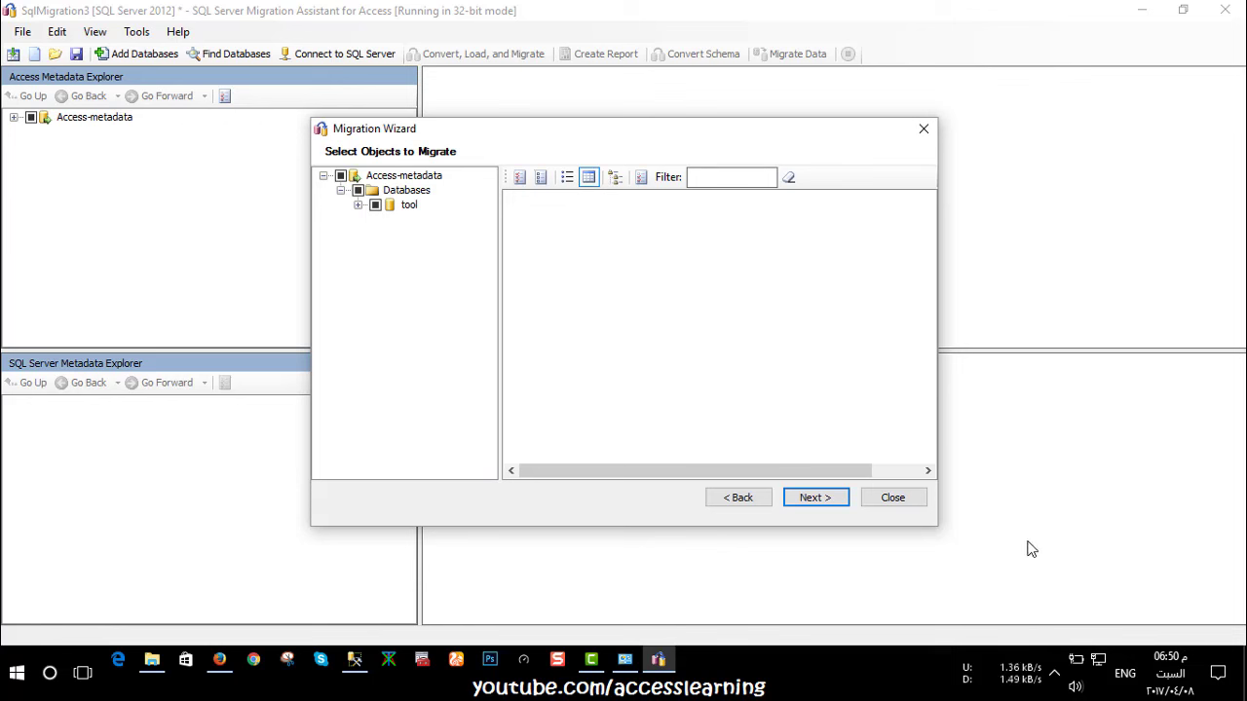
Expand table1 and table2 with their Indexes and Keys folders, widen the tree, and continue
click(358, 204)
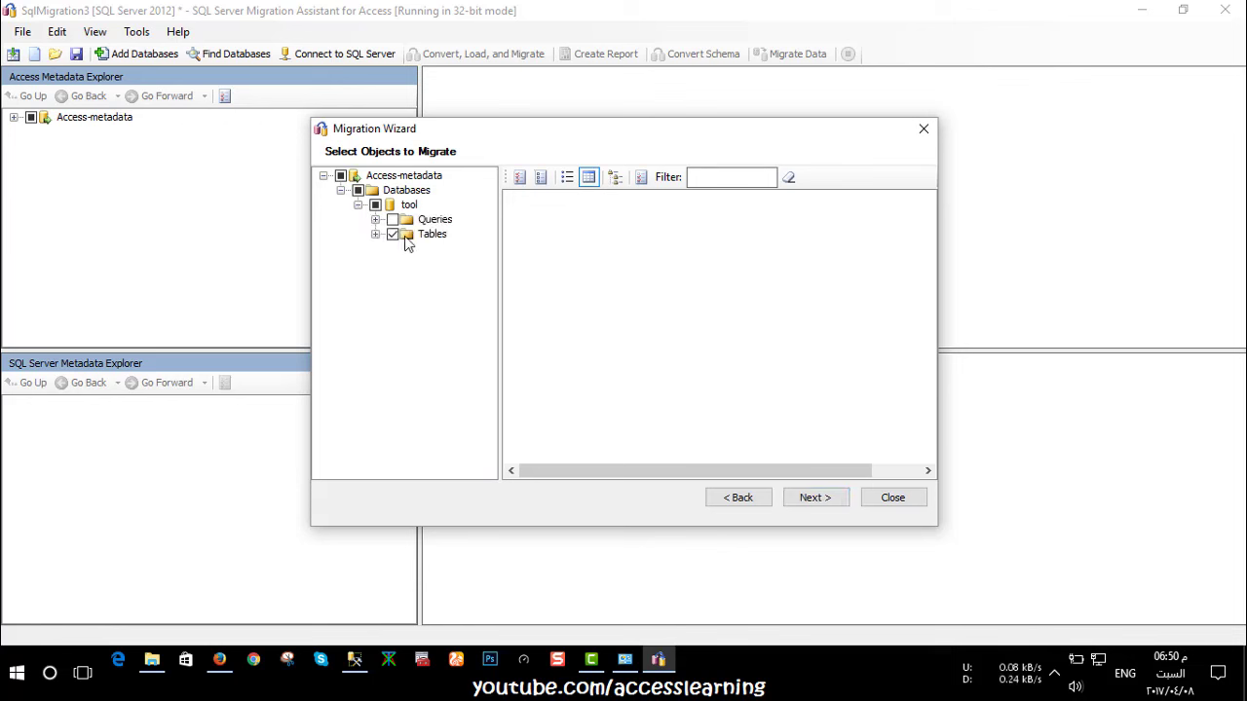
click(375, 235)
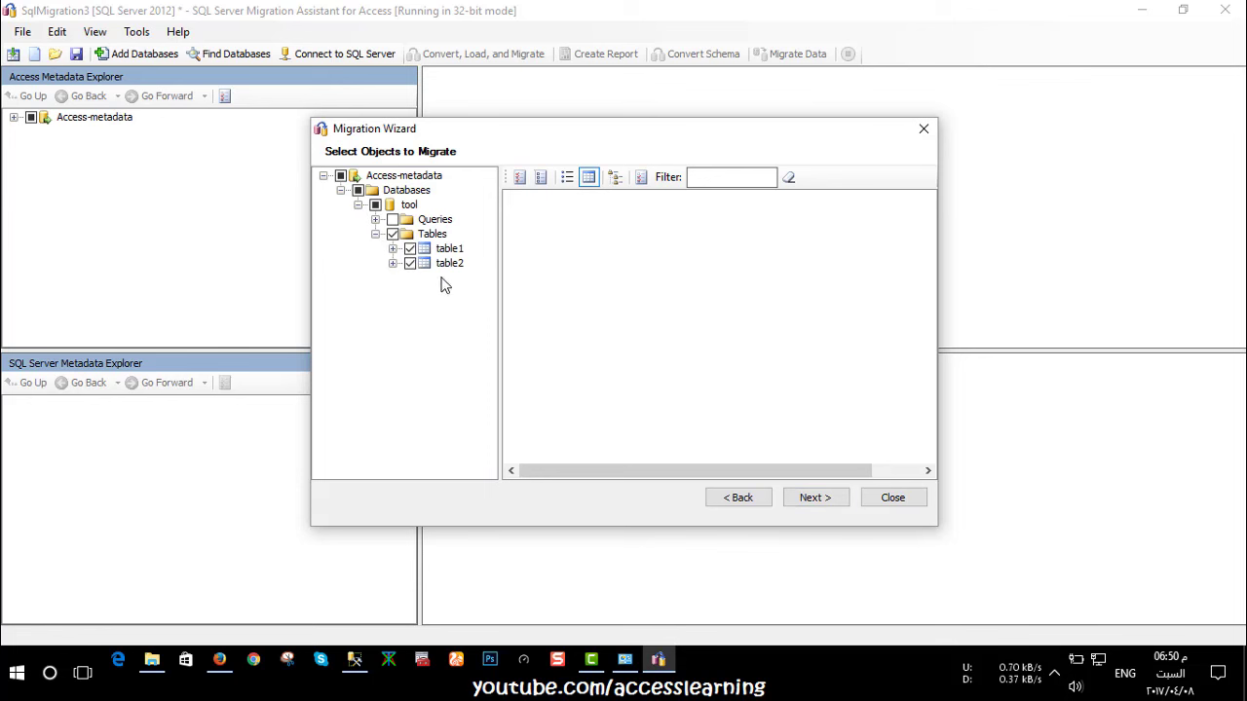
click(393, 249)
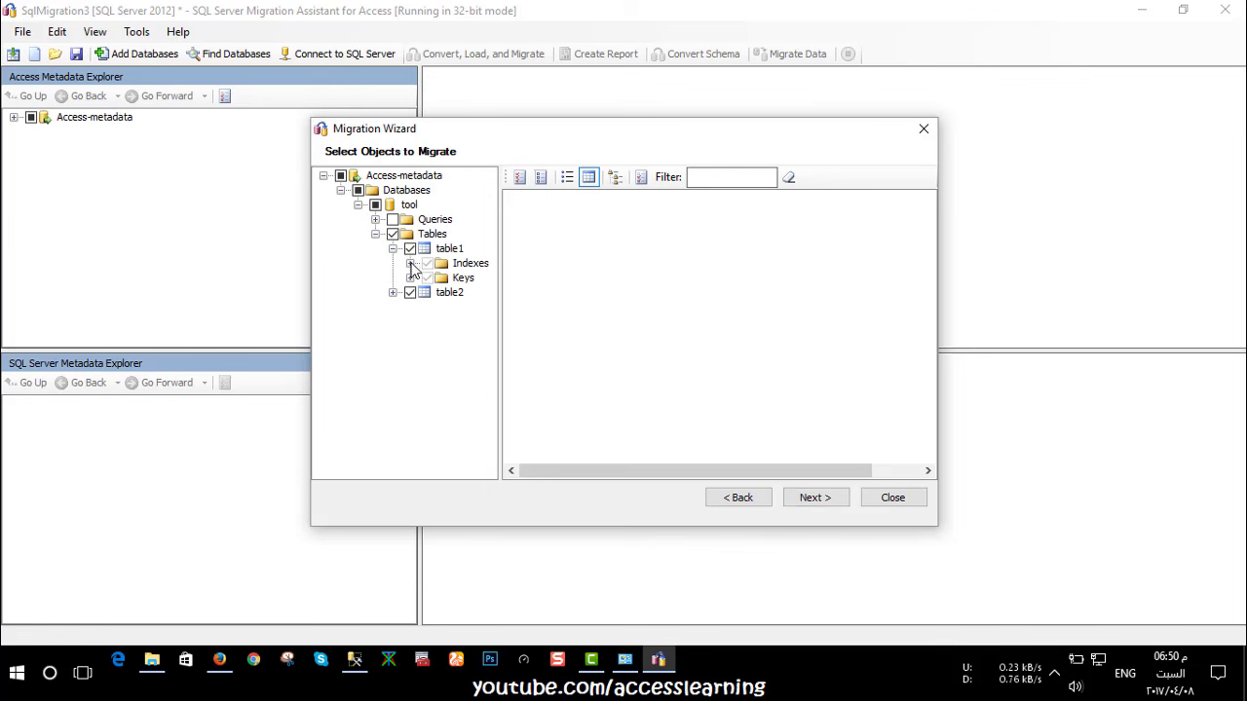
click(410, 264)
click(410, 292)
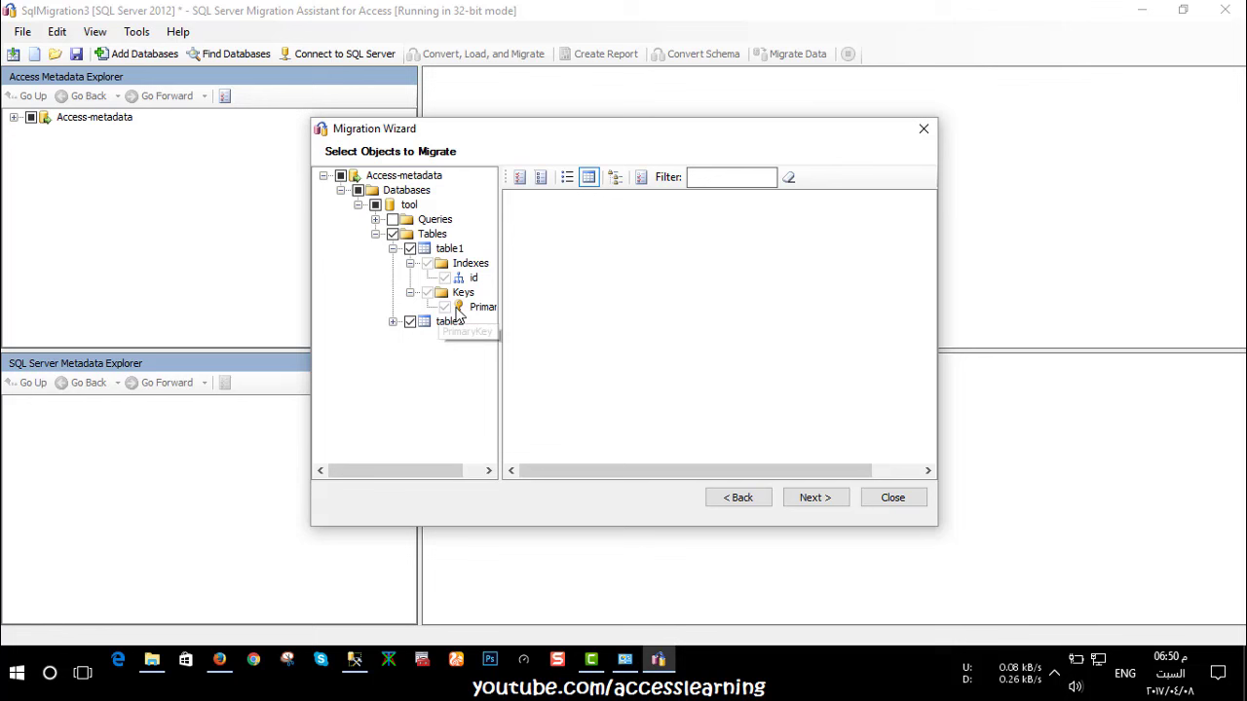
click(393, 321)
click(410, 336)
click(413, 396)
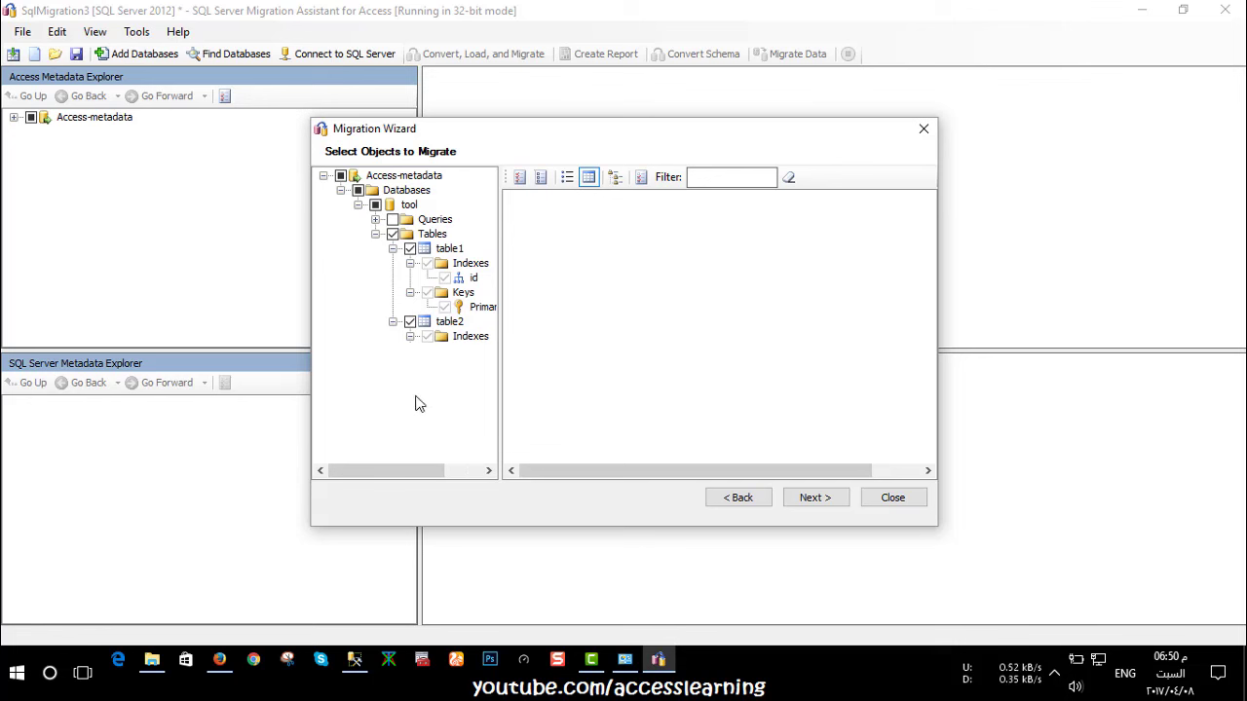
drag(499, 397, 582, 398)
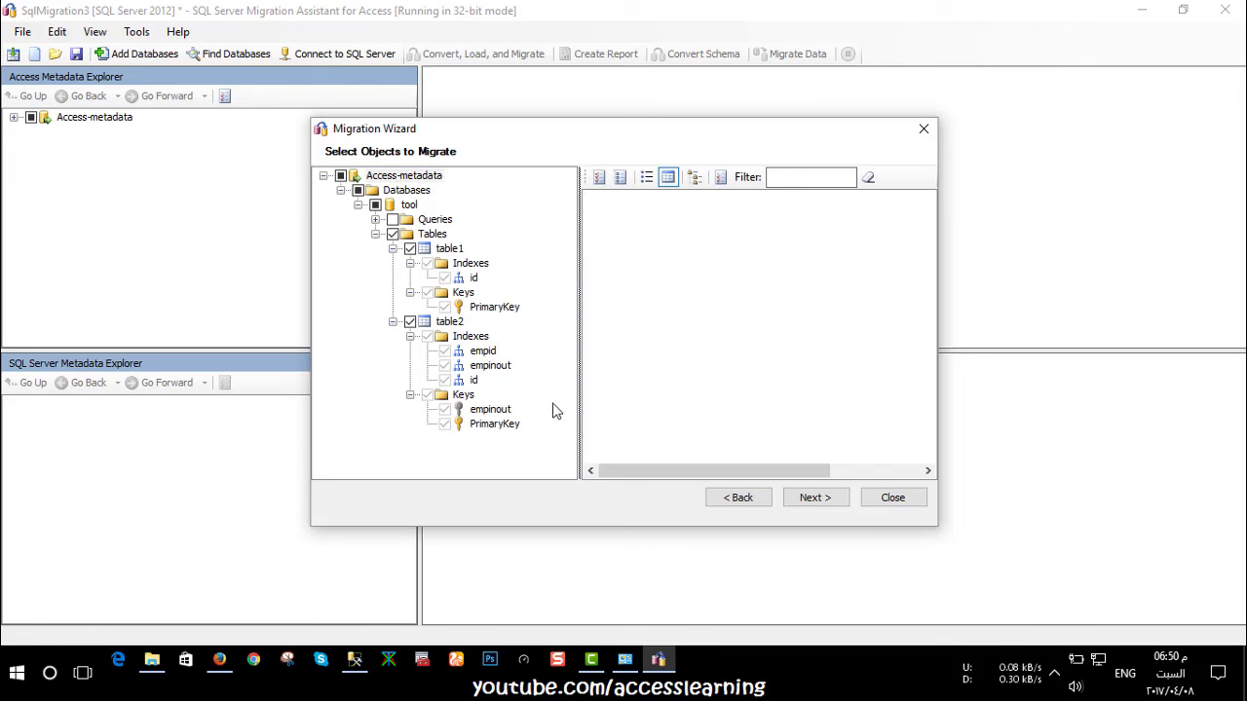
click(815, 502)
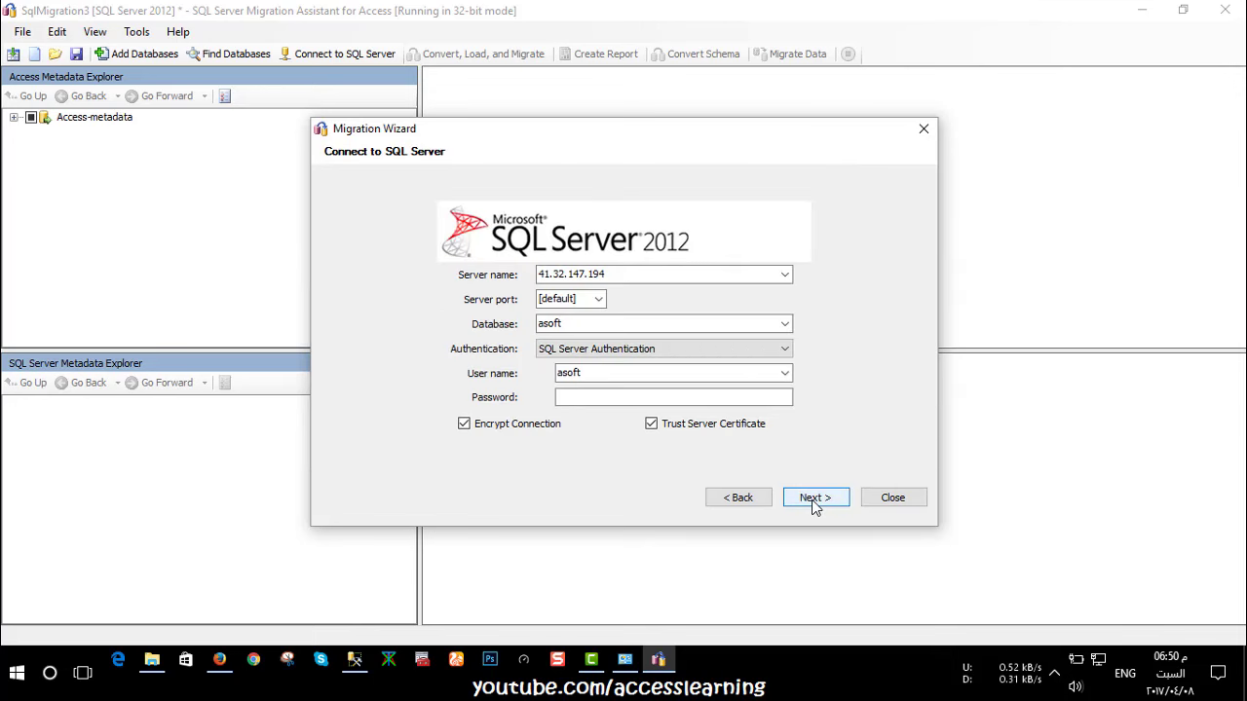
Keep the server, database and SQL Server Authentication, enter the login password, and connect
click(784, 274)
click(628, 274)
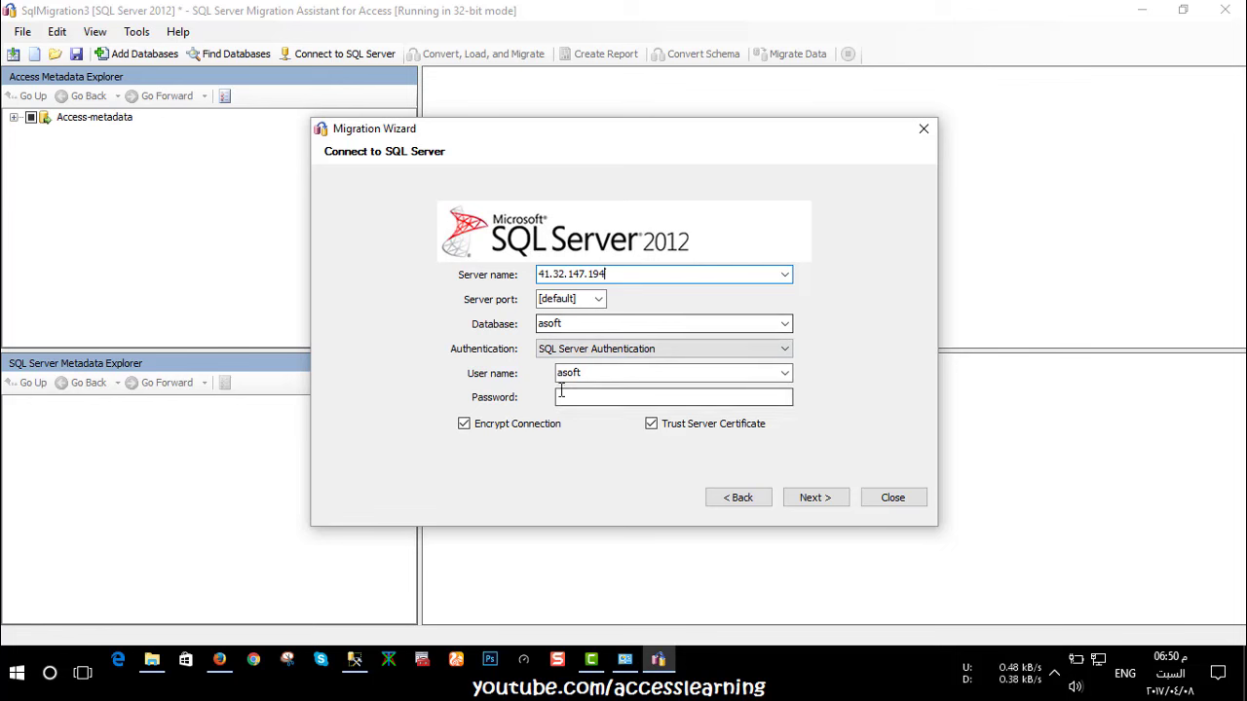
click(598, 396)
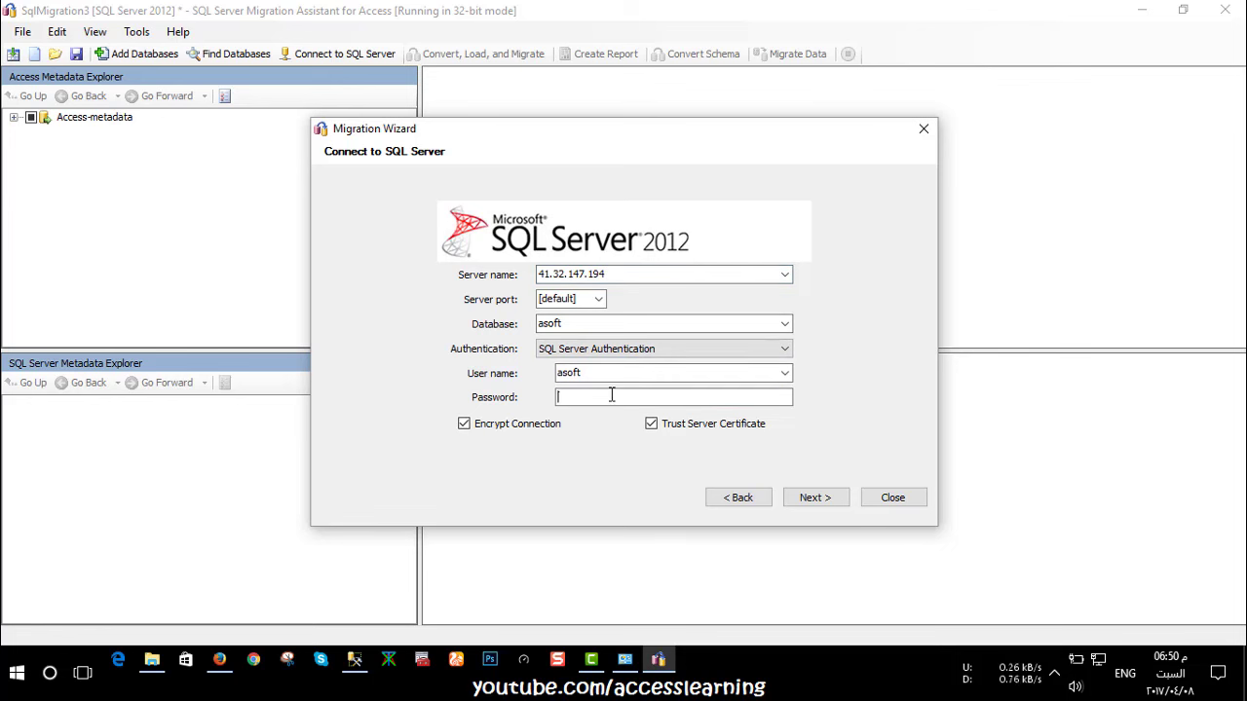
click(623, 349)
click(618, 349)
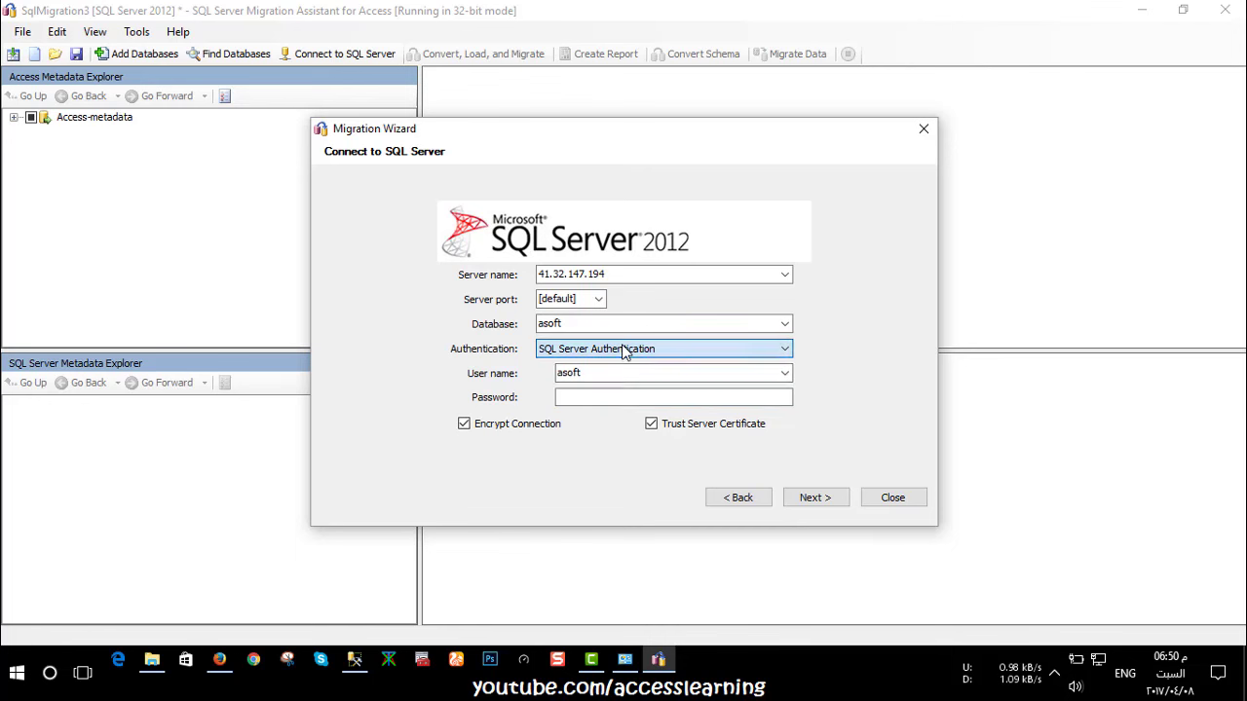
click(592, 394)
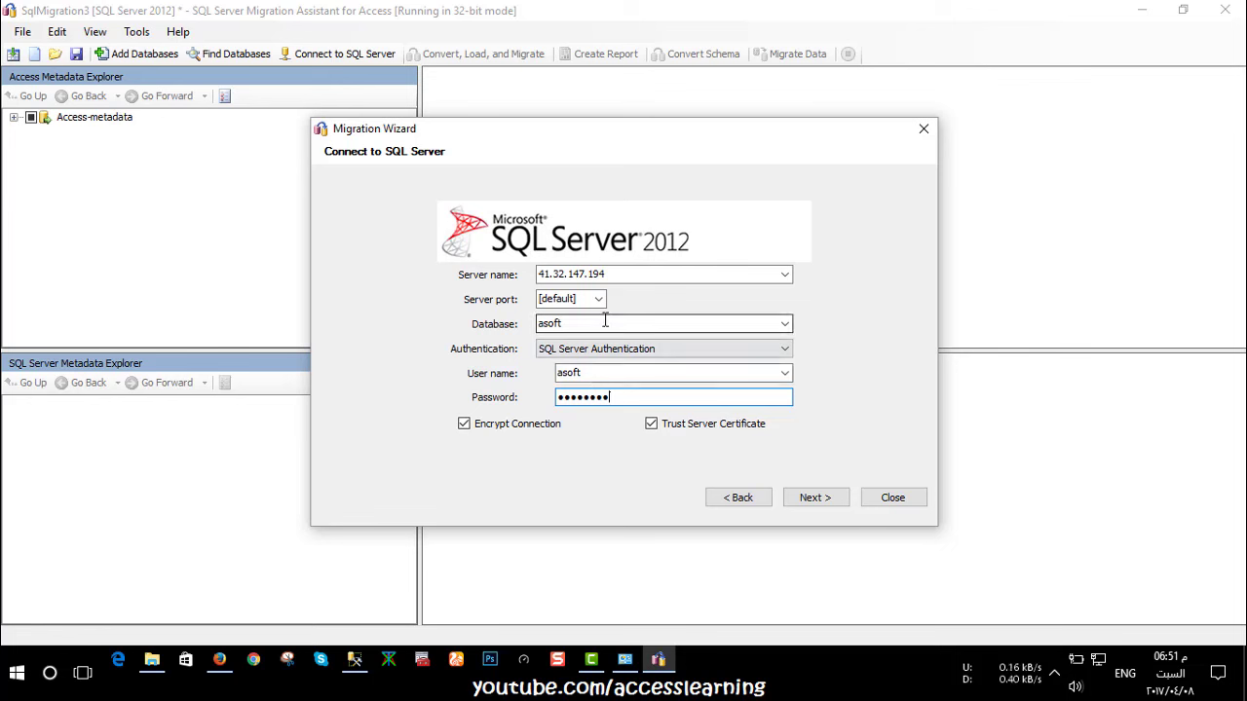
click(574, 323)
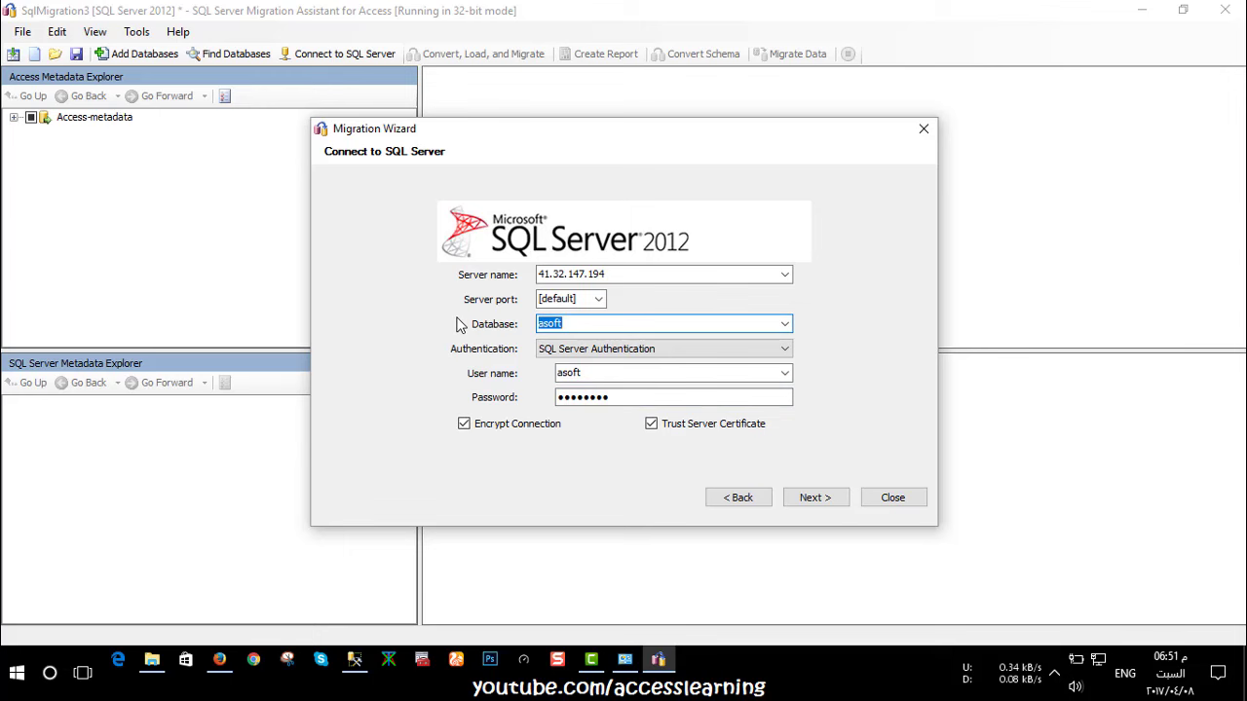
click(666, 324)
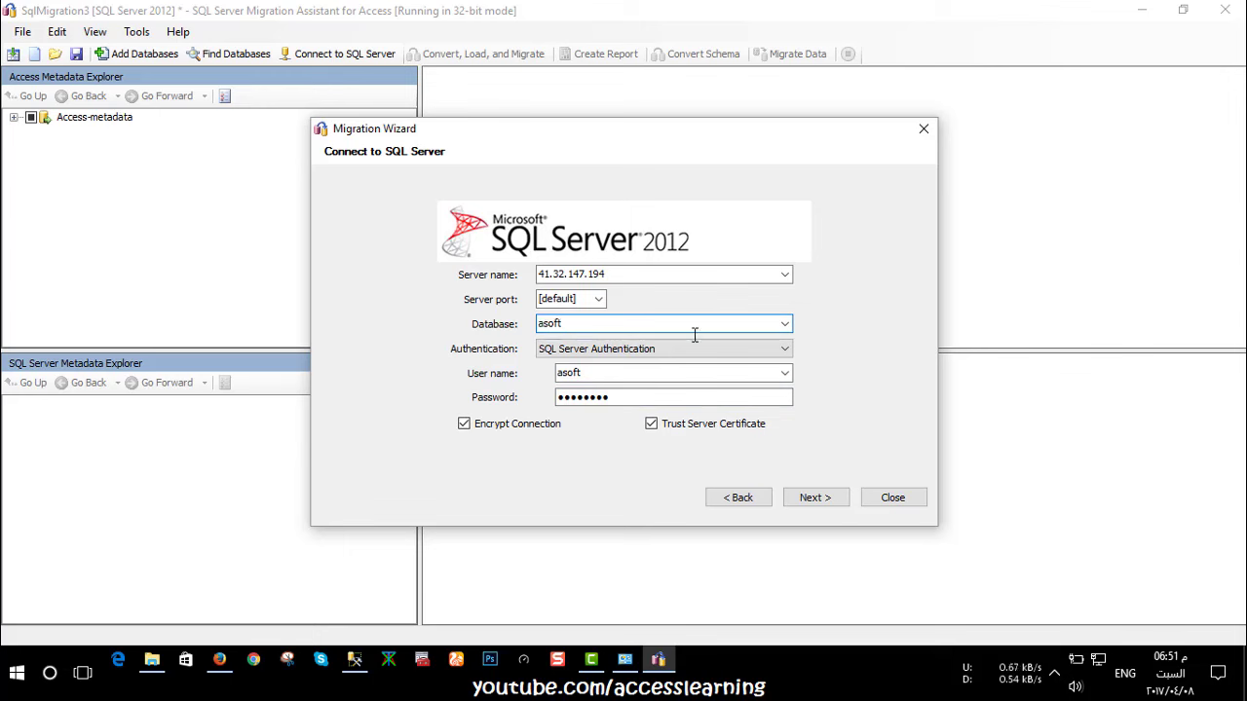
click(814, 498)
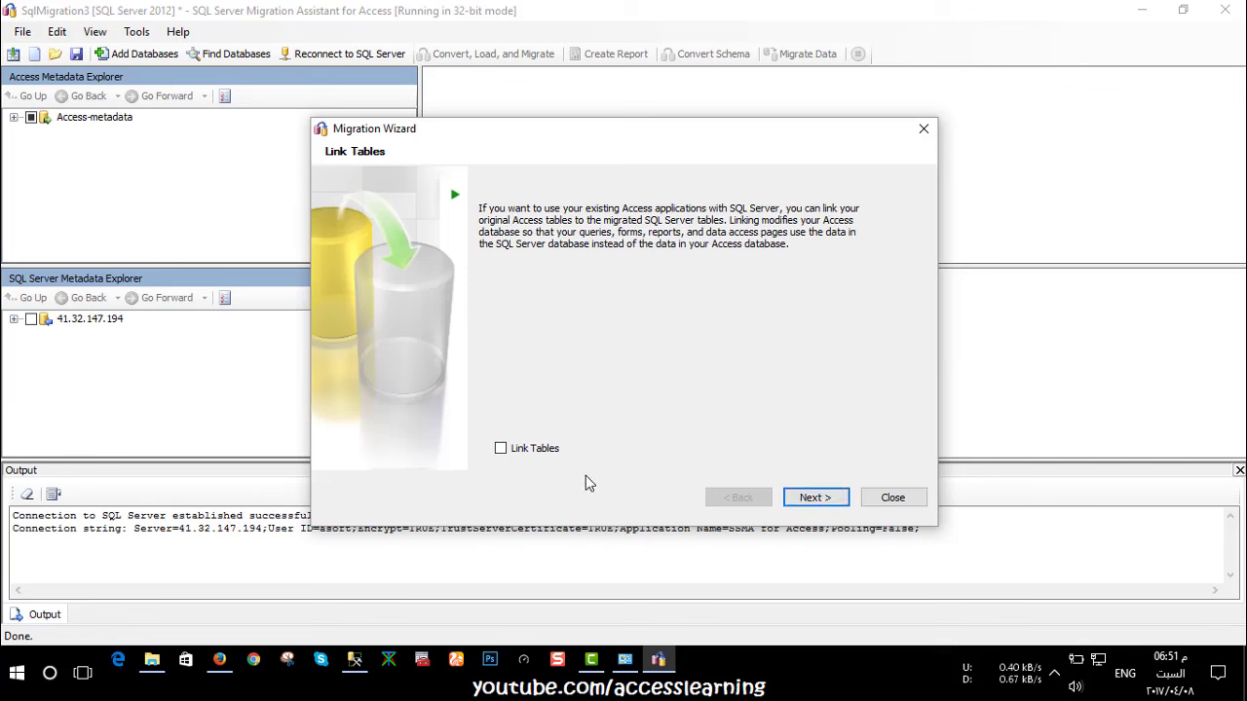
Tick Link Tables and start converting, loading and migrating the tables
click(528, 451)
drag(515, 133, 551, 51)
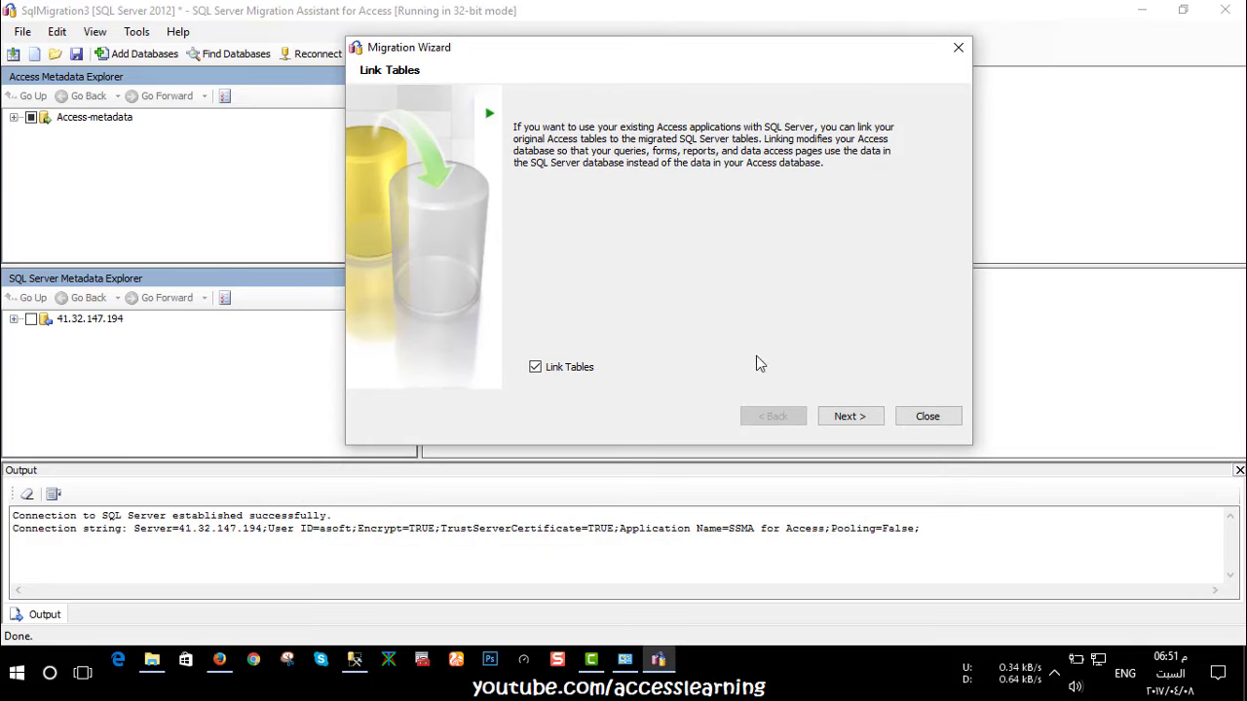
click(861, 420)
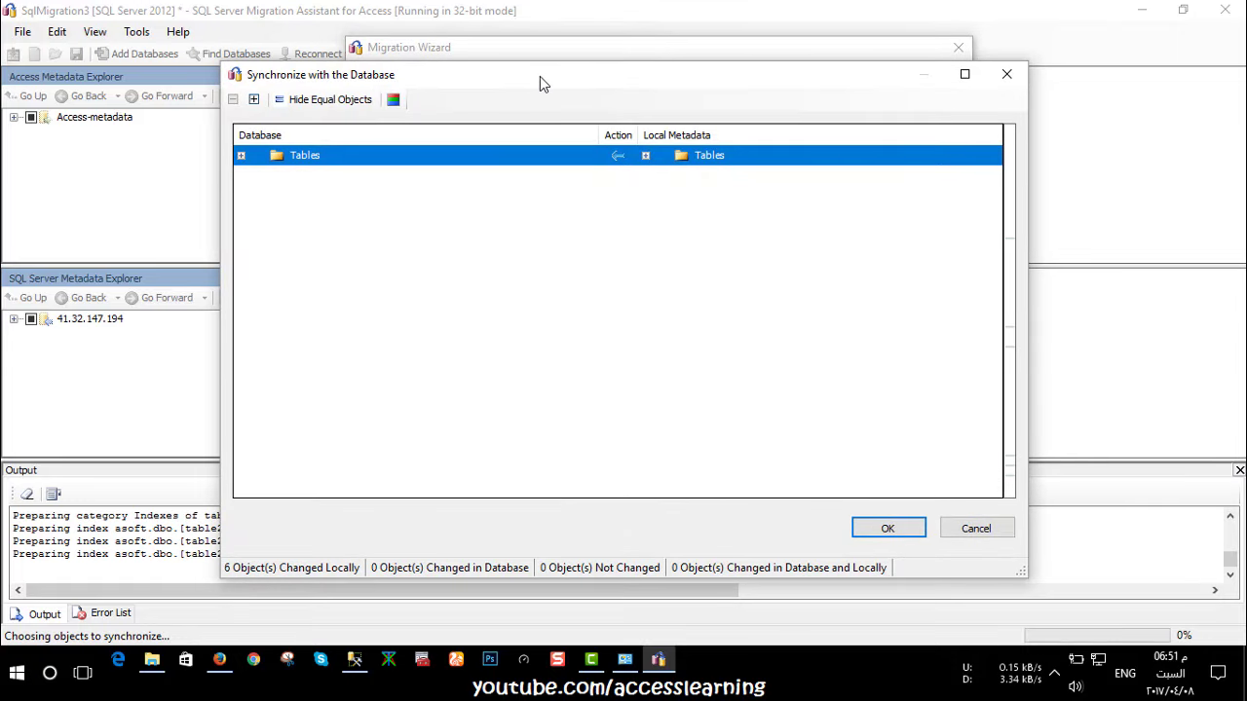
Review table1 and table2 under Tables in Synchronize with the Database and confirm with OK
drag(539, 76, 556, 446)
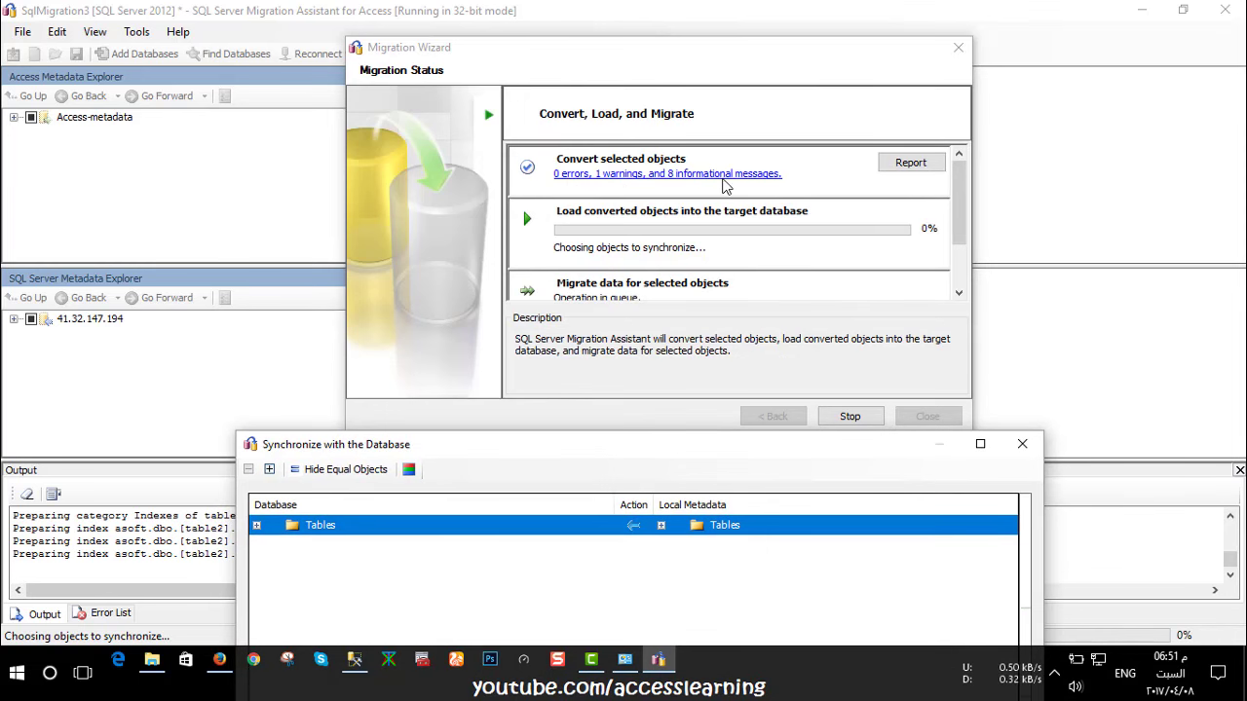
drag(643, 456, 637, 120)
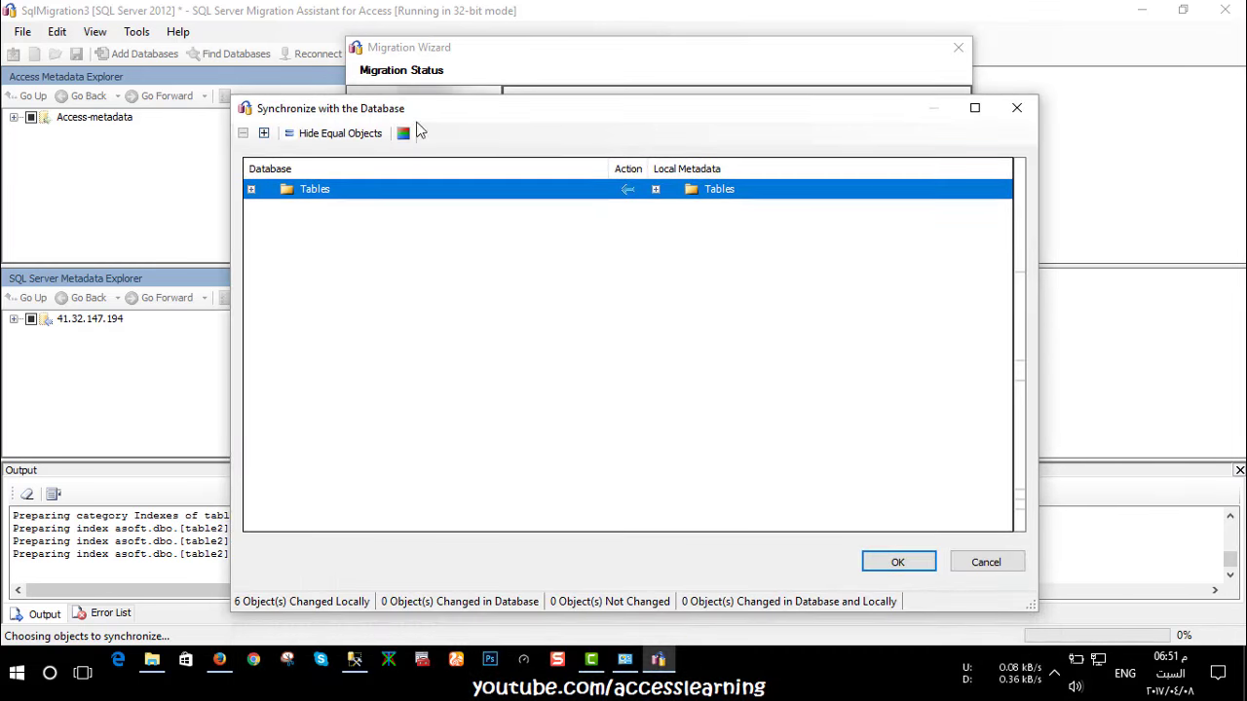
click(251, 190)
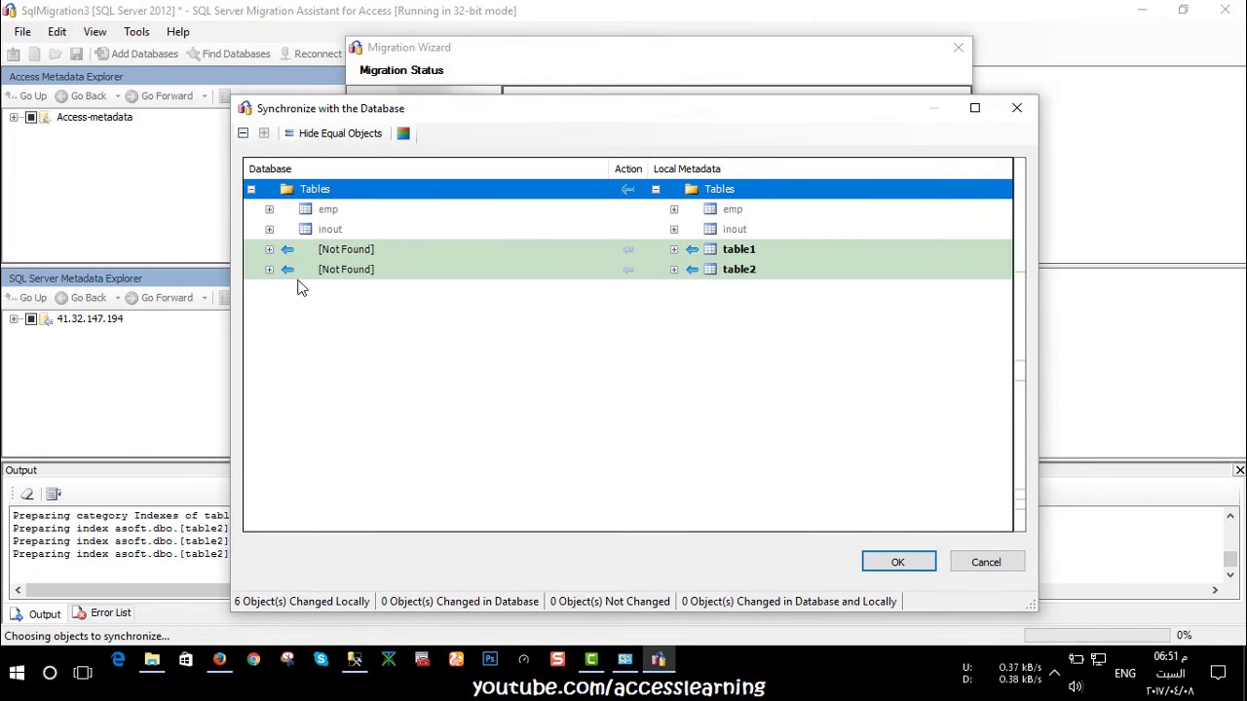
click(250, 191)
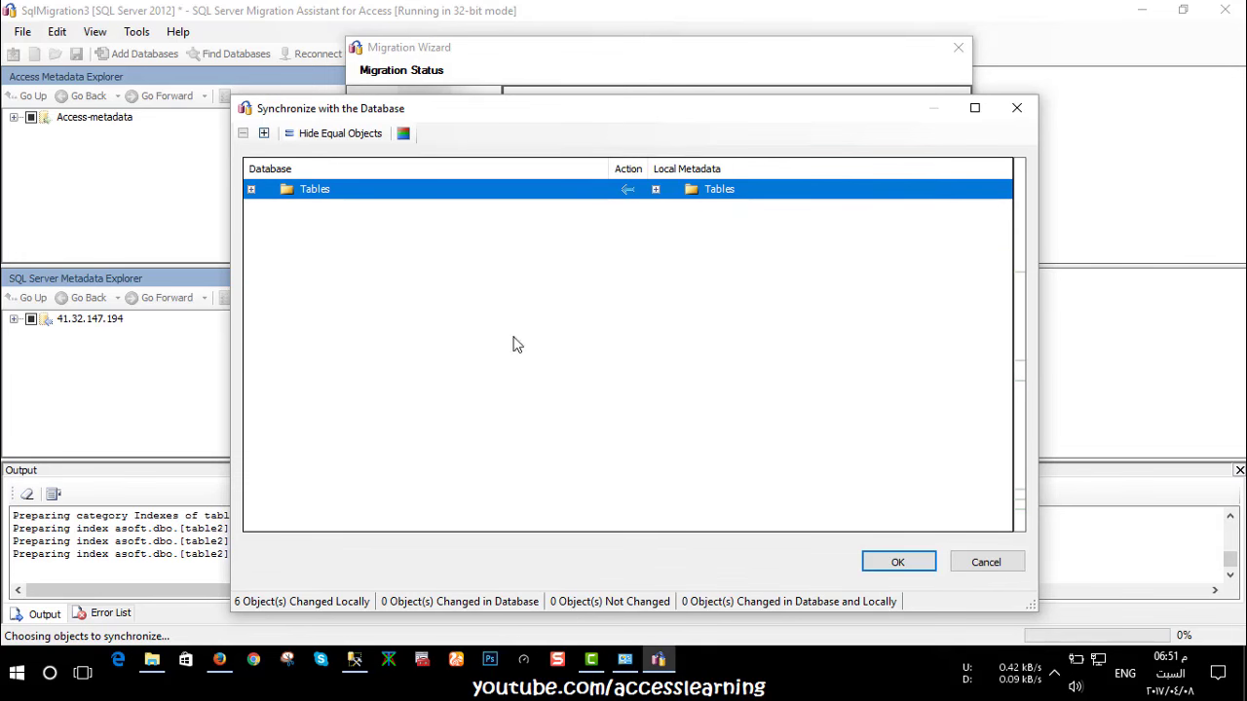
click(887, 562)
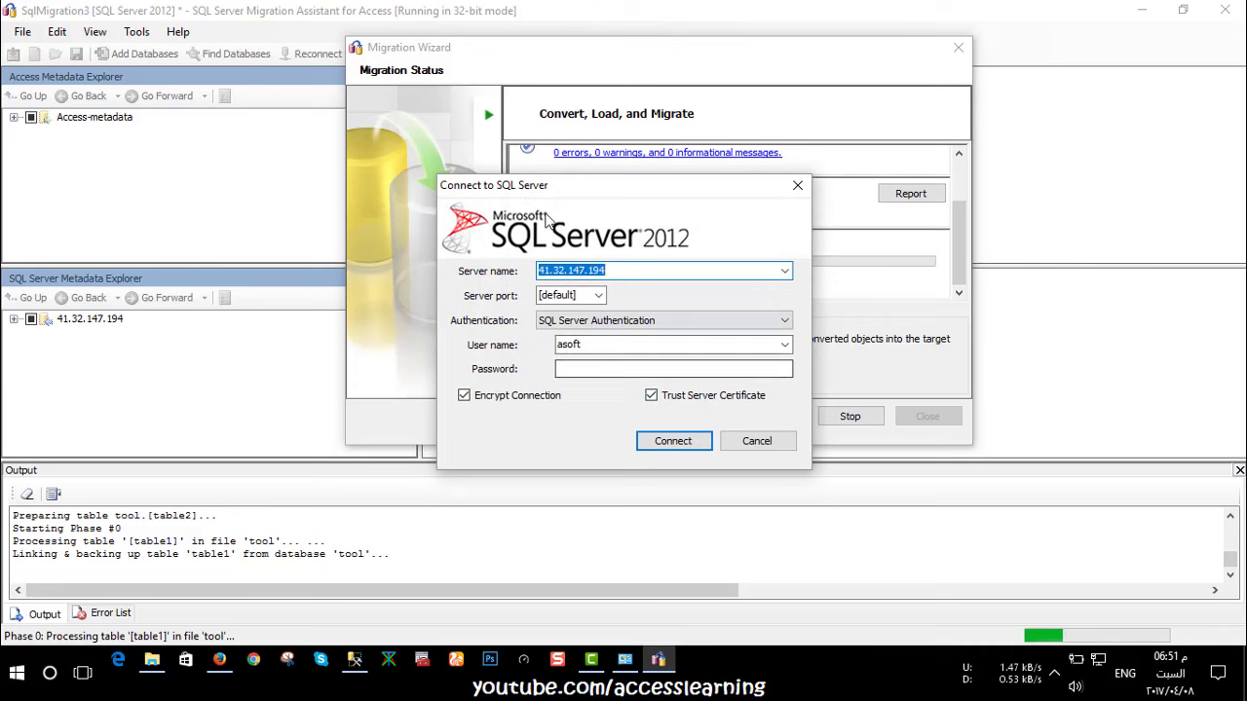
Enter the SQL Server password and connect so the converted tables link with 0 errors
drag(528, 185, 612, 307)
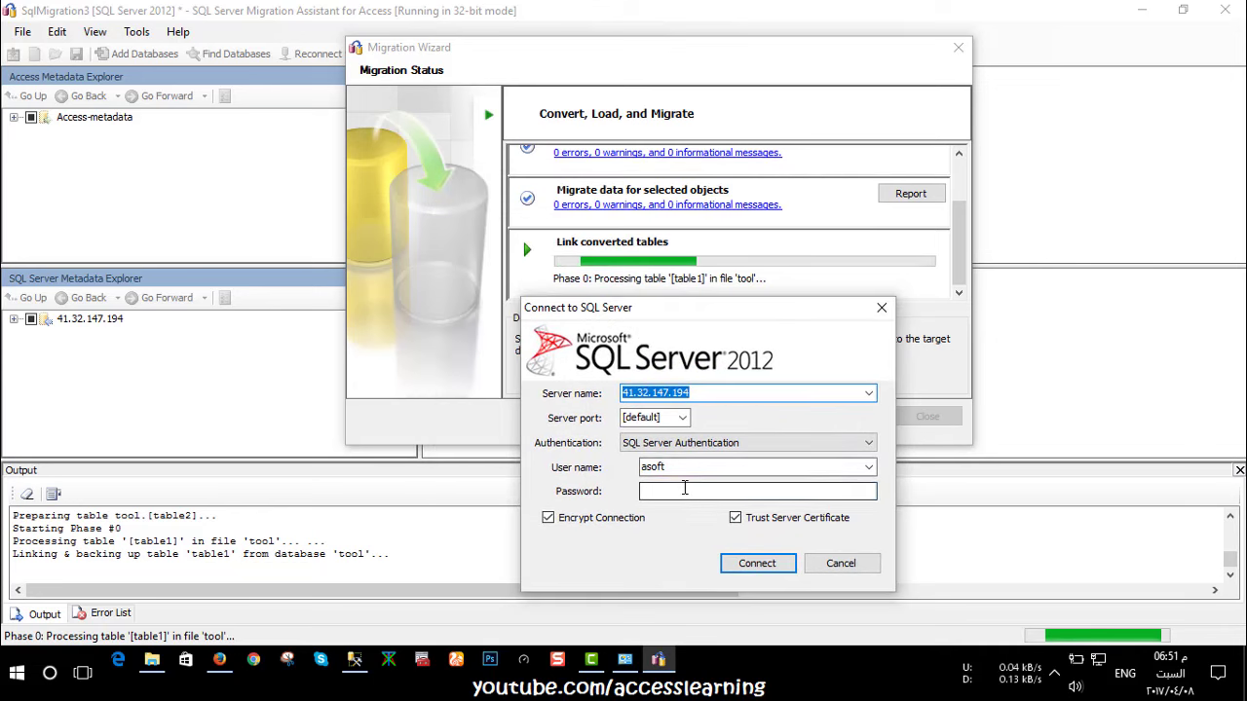
click(685, 490)
text(••••••••)
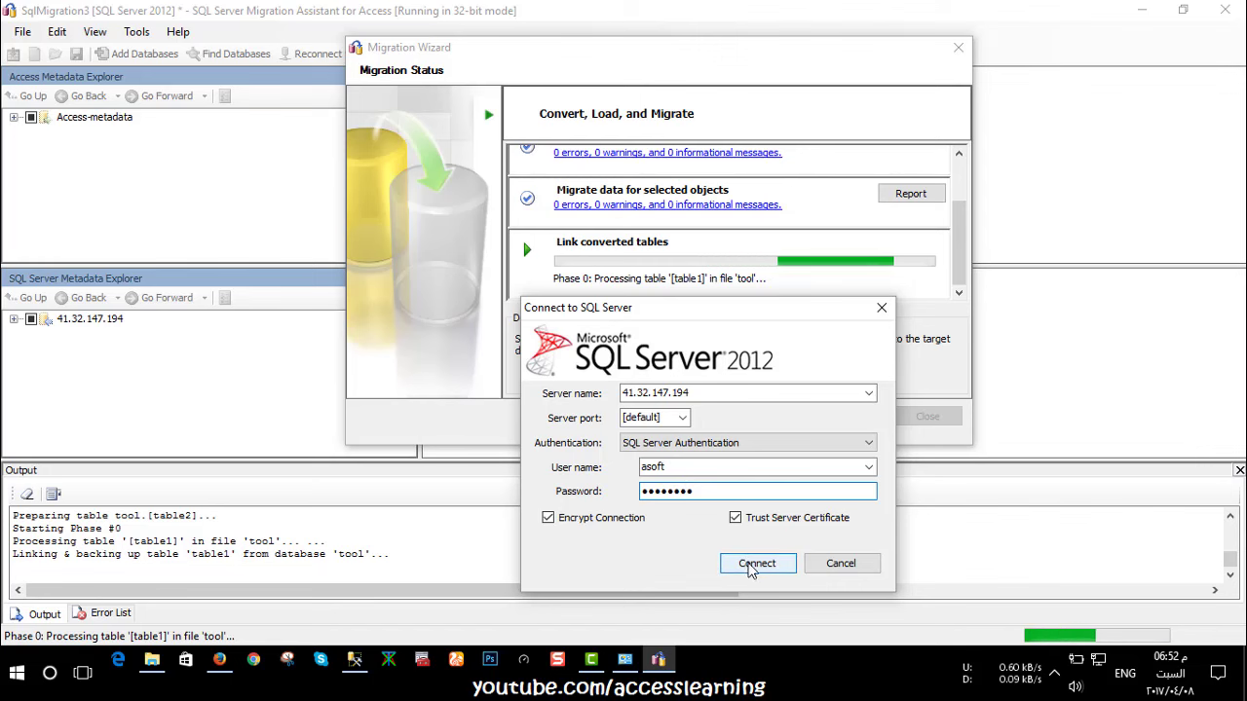
click(752, 565)
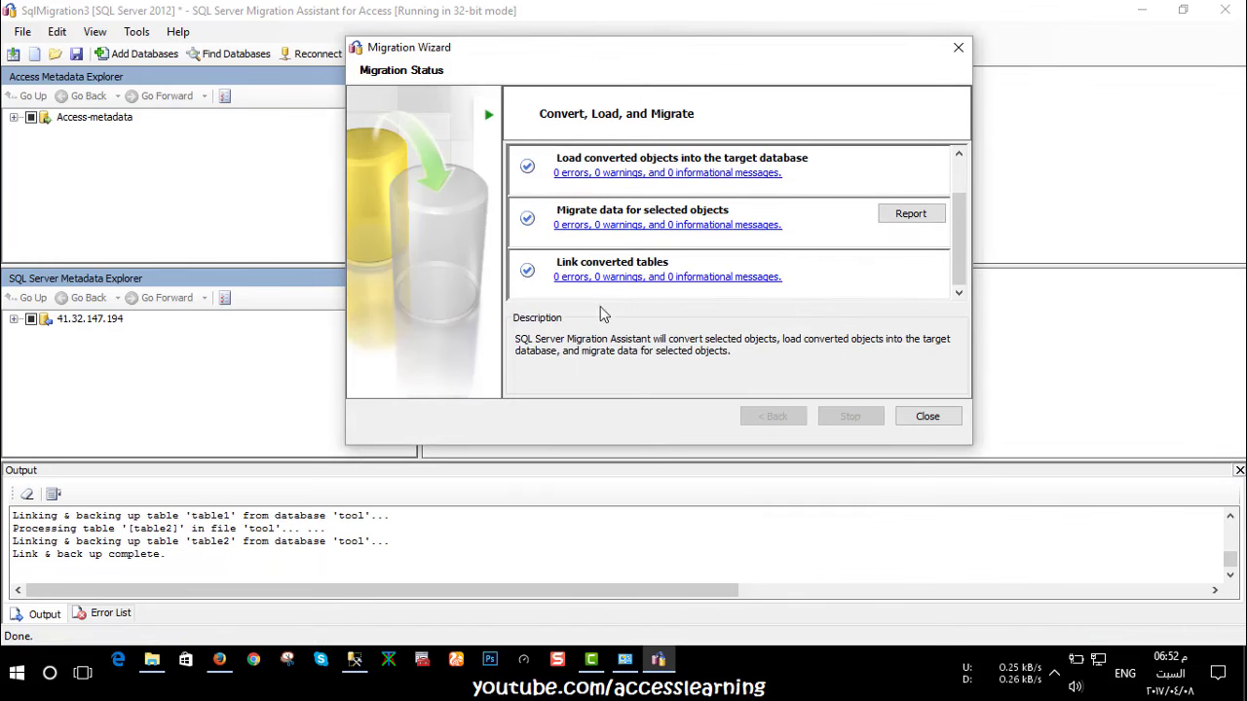
Open the Convert selected objects messages: 0 errors, 1 warning, 8 information items
scroll(779, 293, up, 1)
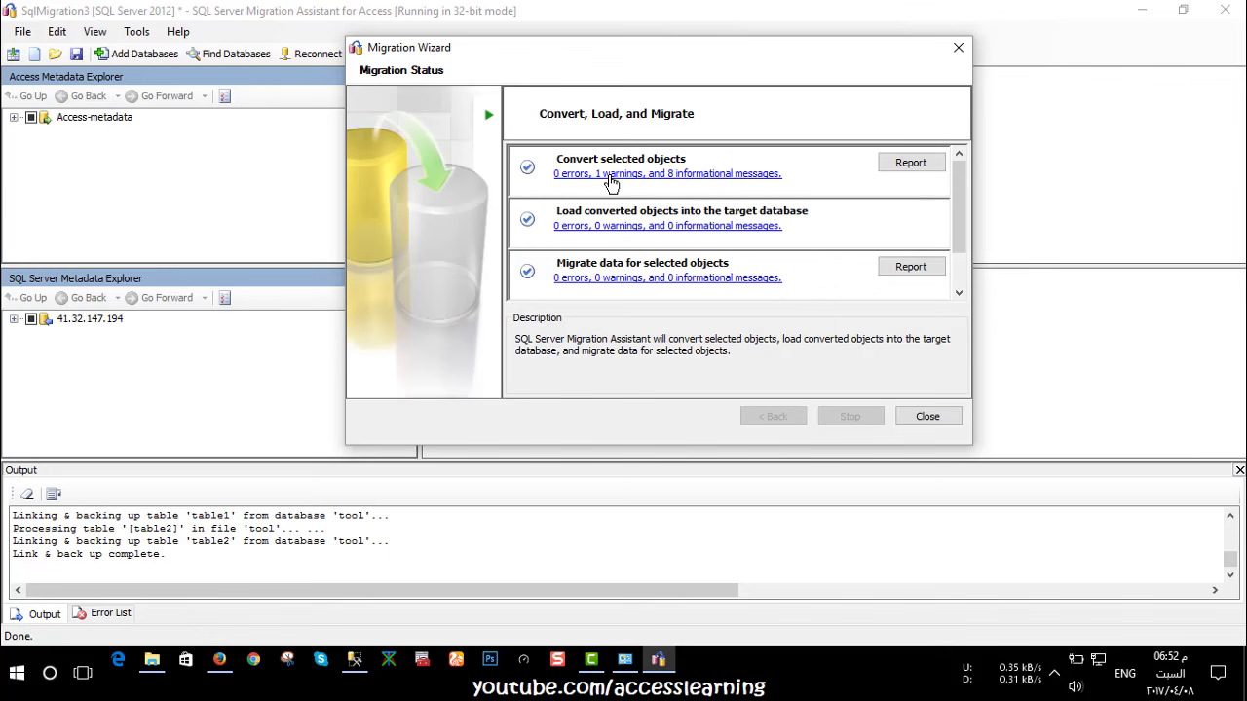
click(698, 176)
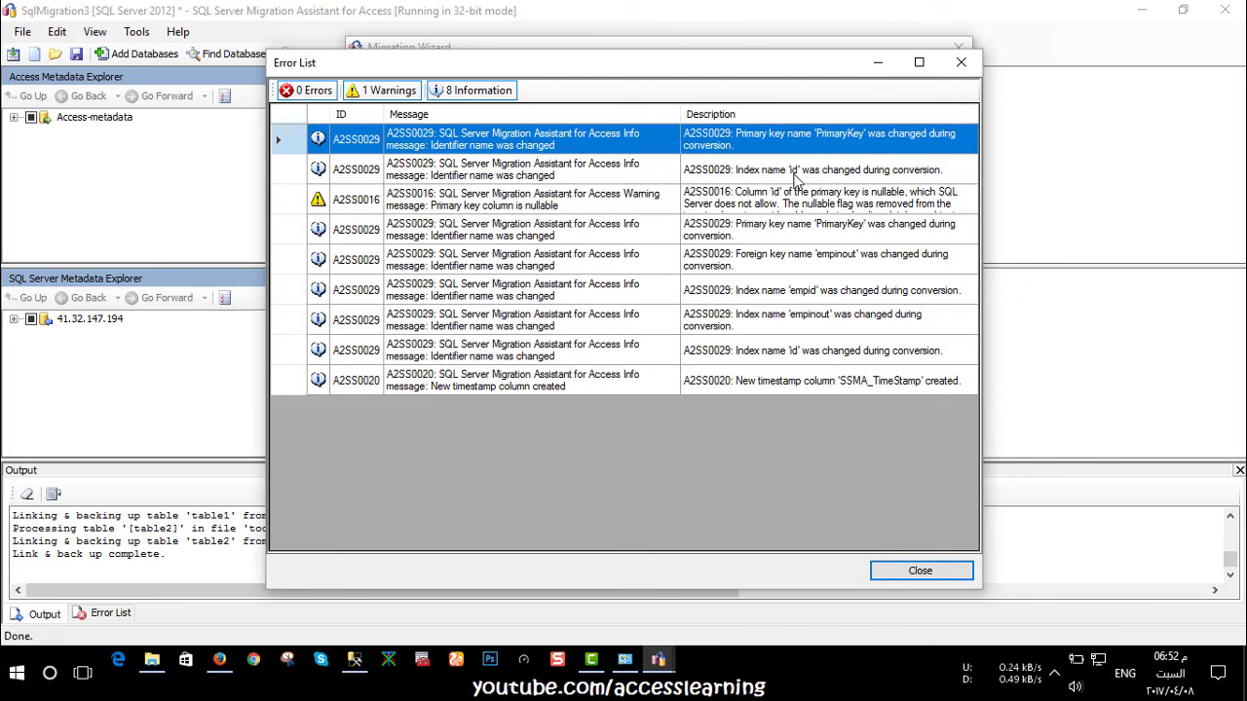
Enlarge the A2SS0016 nullable primary key warning to read it, then close the Error List
click(353, 207)
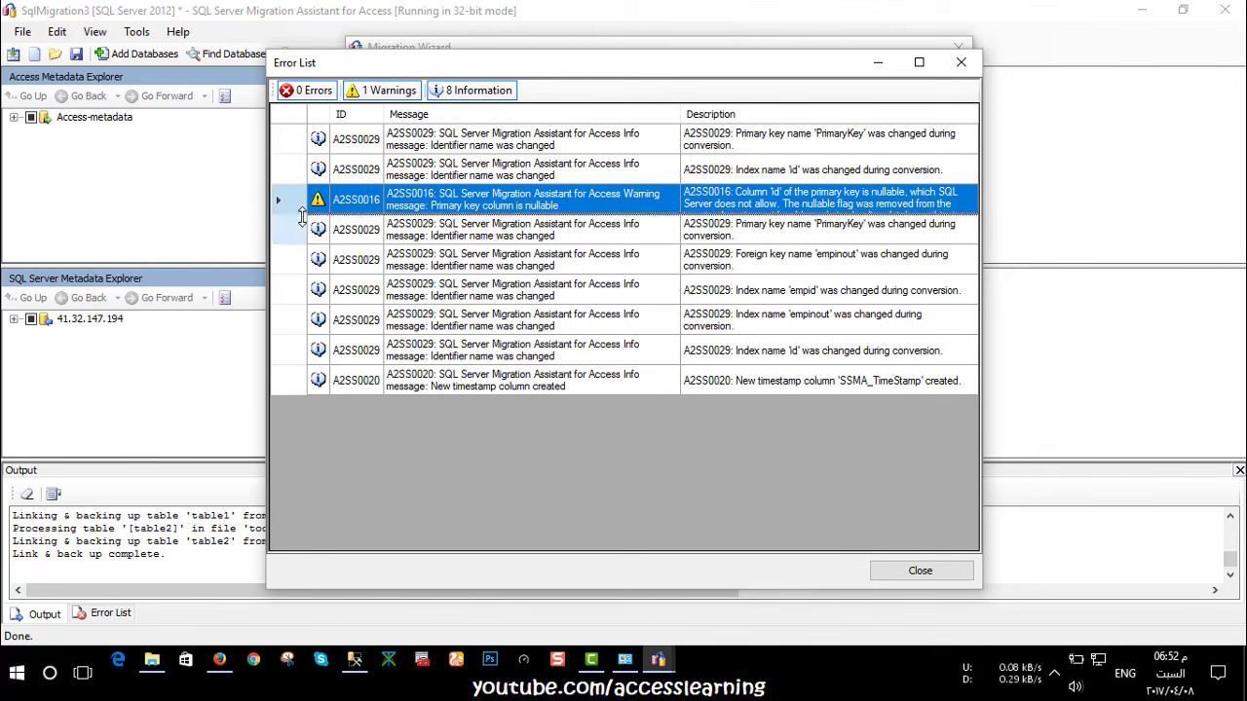
drag(302, 216, 300, 324)
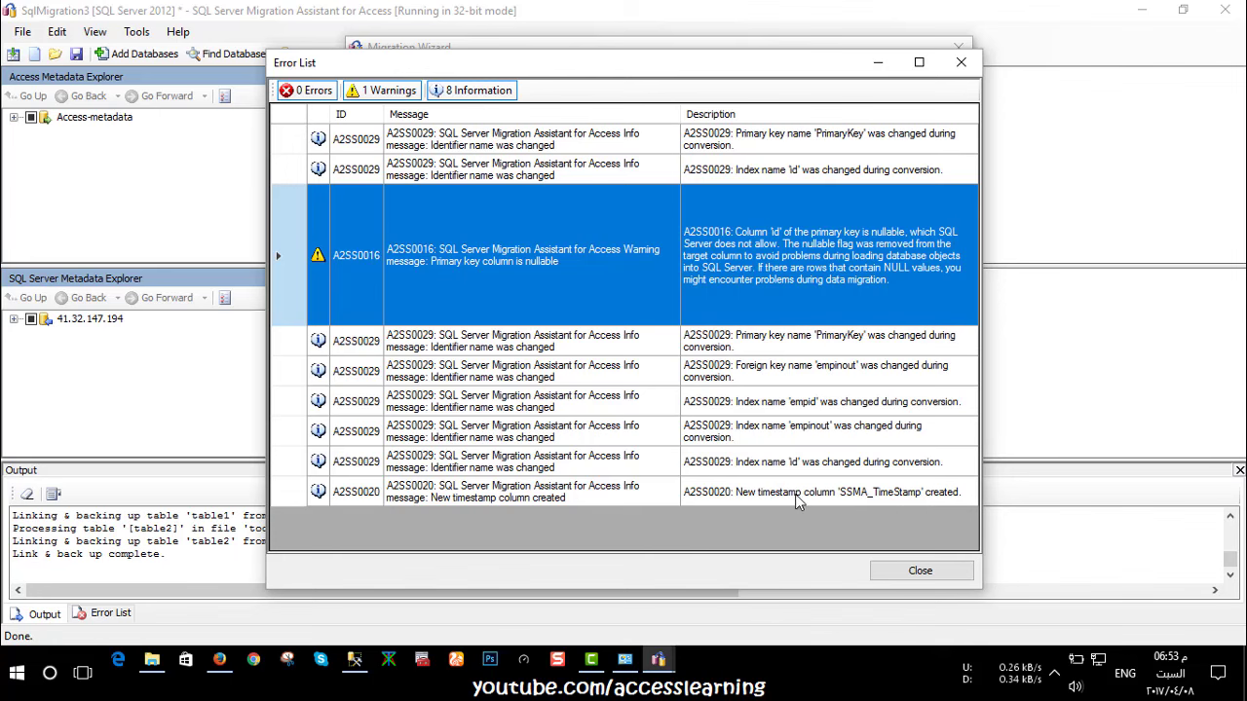
click(920, 570)
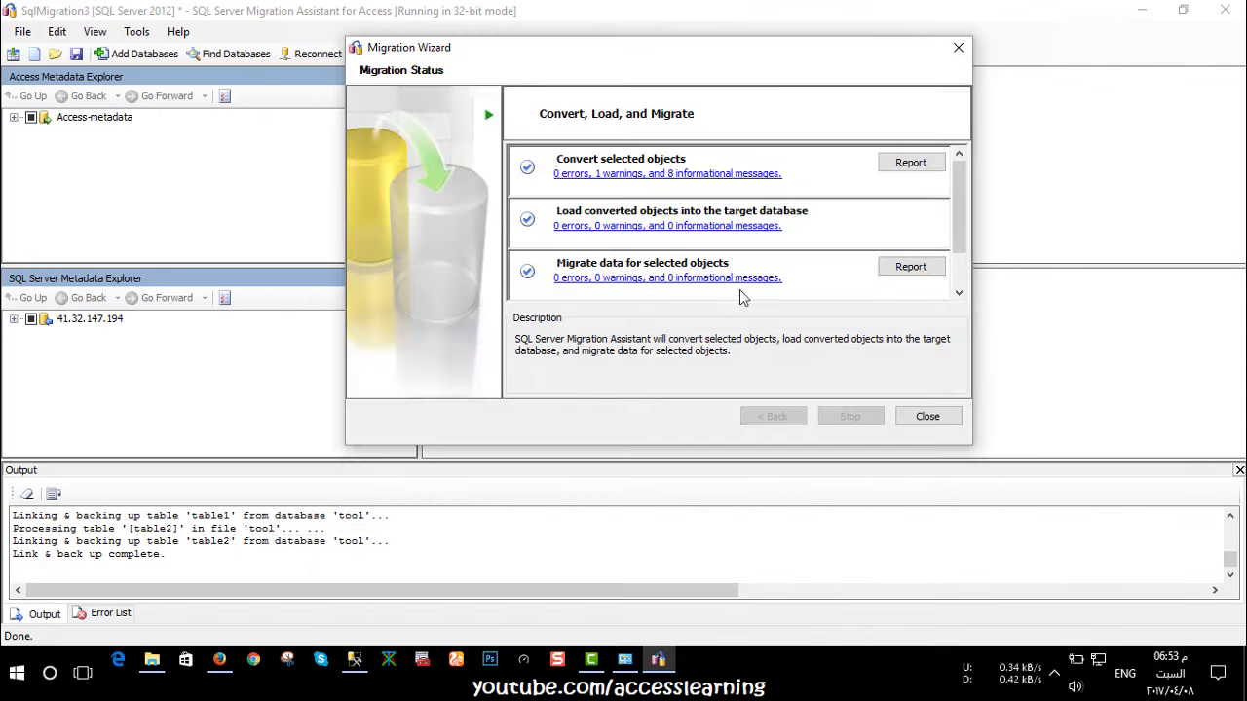
Close the Migration Wizard, minimize SSMA, and reopen tool.accdb in Access
click(920, 417)
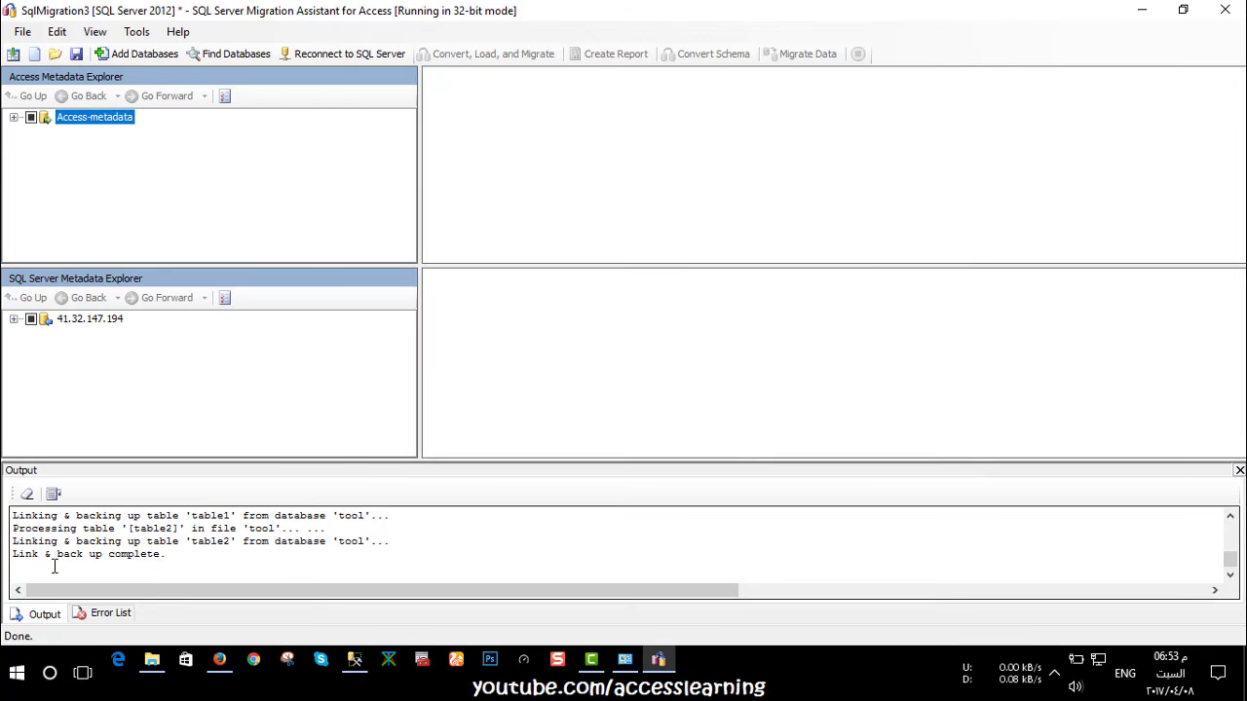
click(1159, 9)
double_click(607, 292)
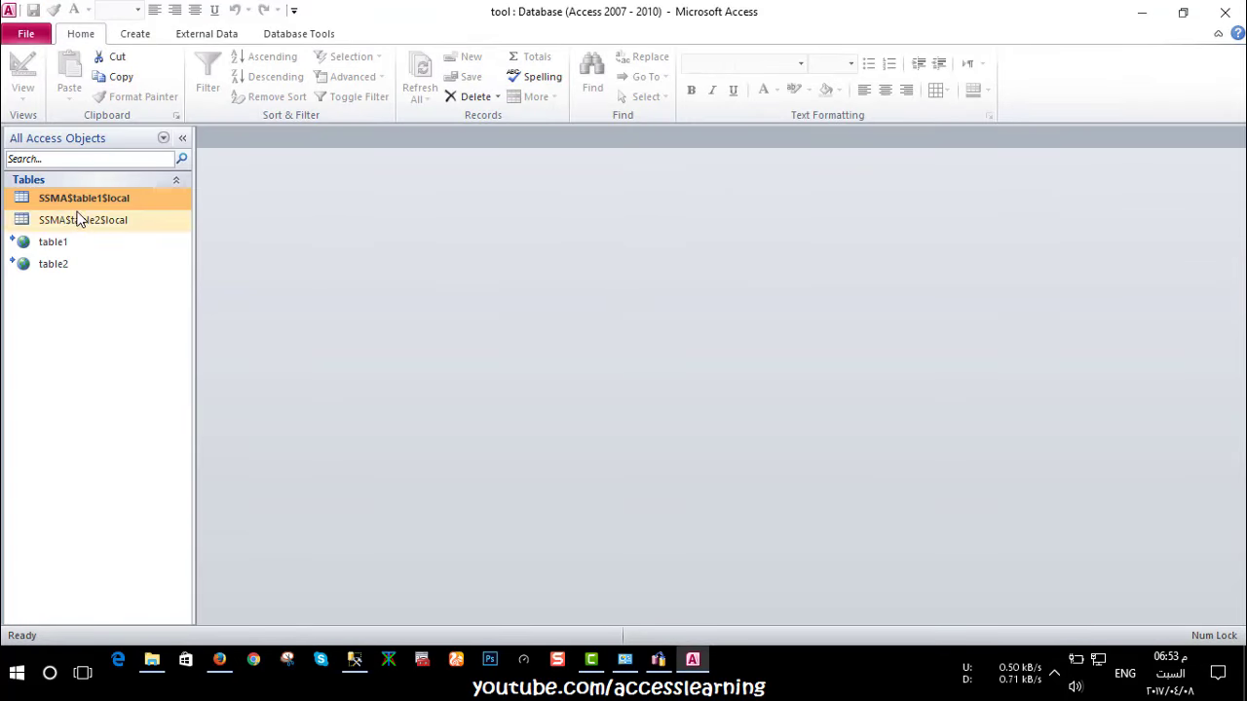
double_click(78, 201)
double_click(155, 220)
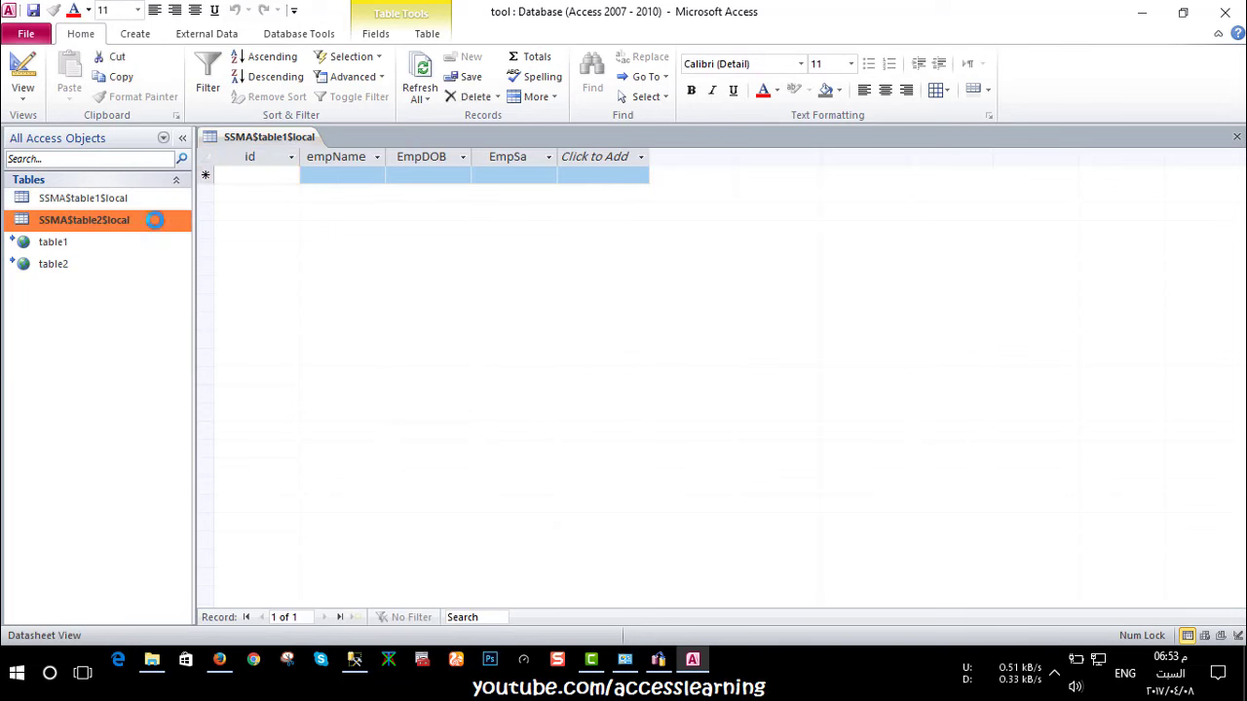
double_click(1237, 137)
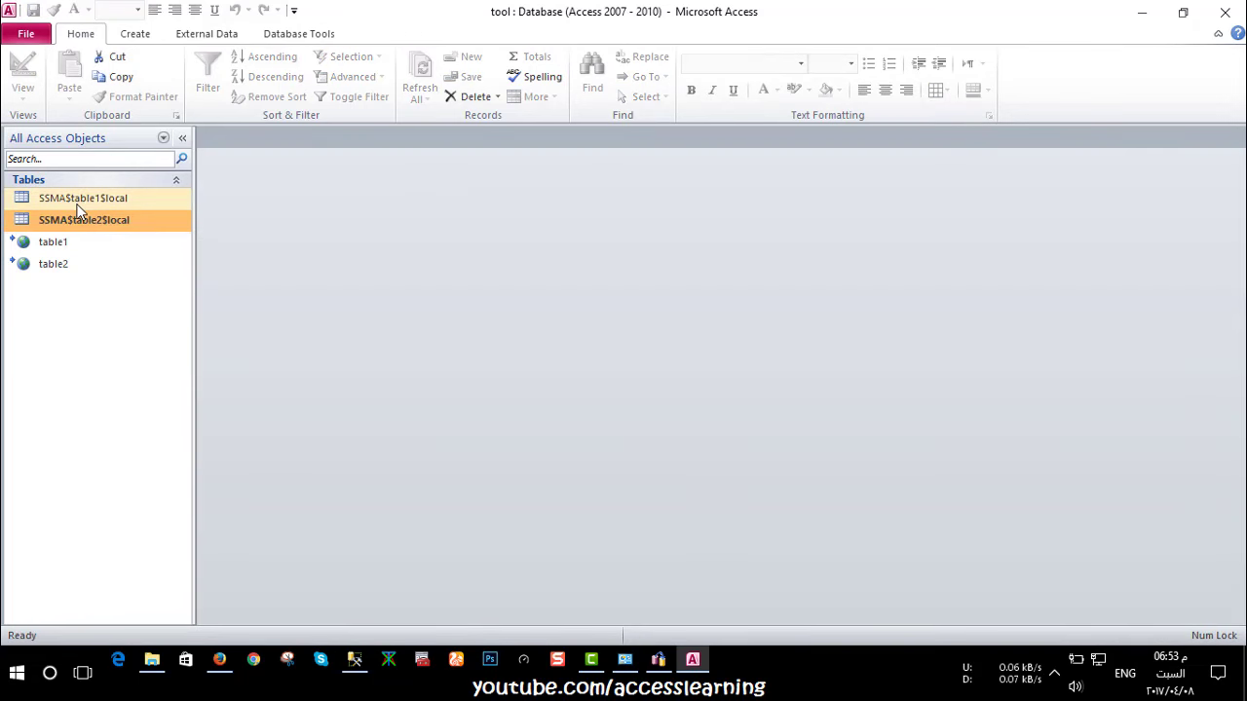
double_click(61, 245)
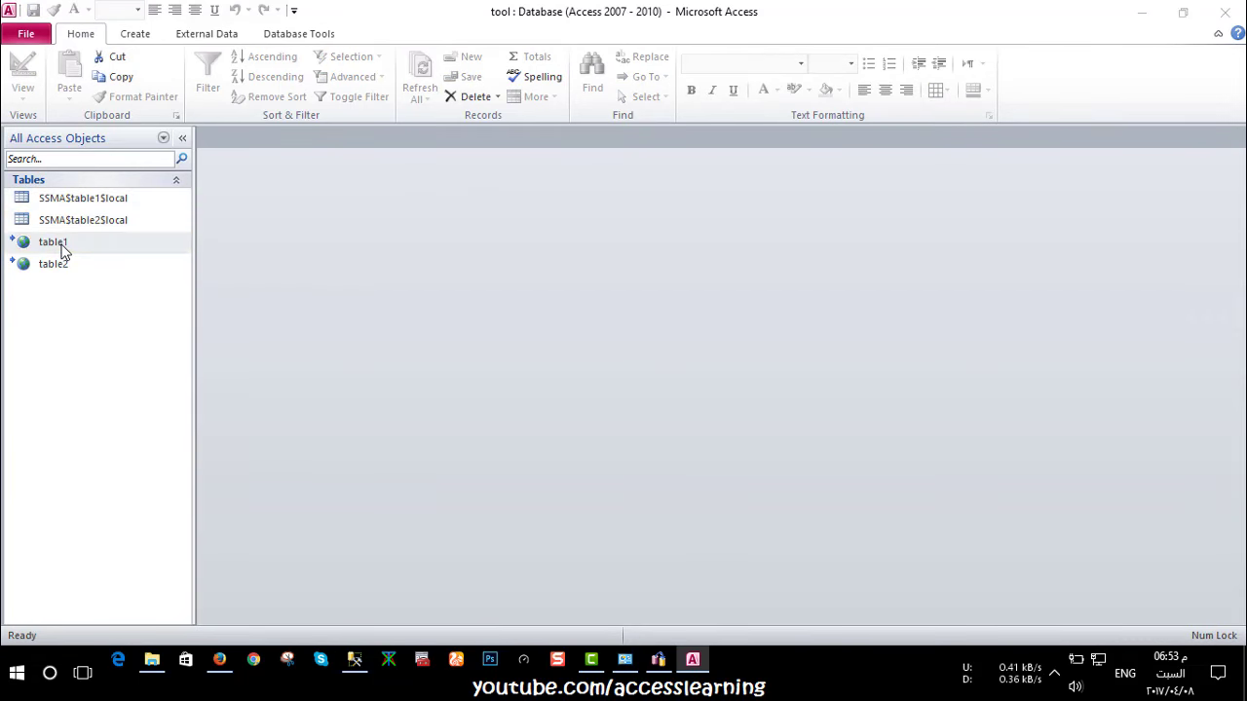
click(586, 379)
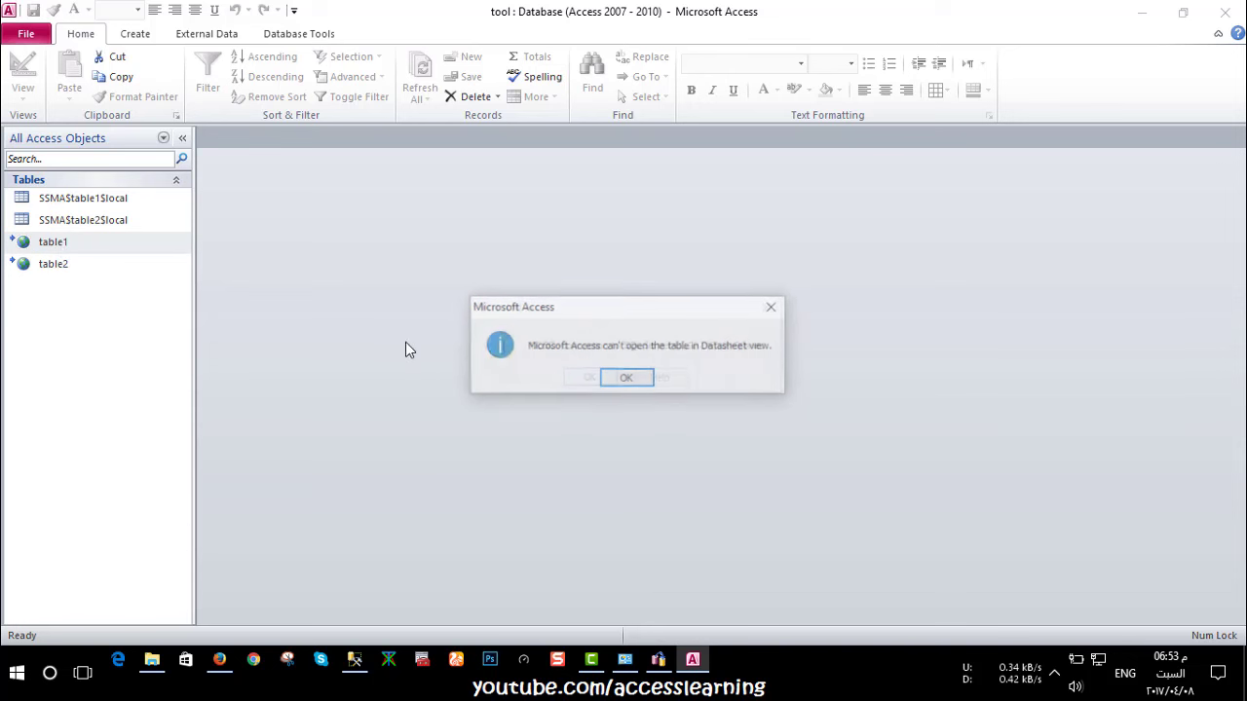
click(625, 378)
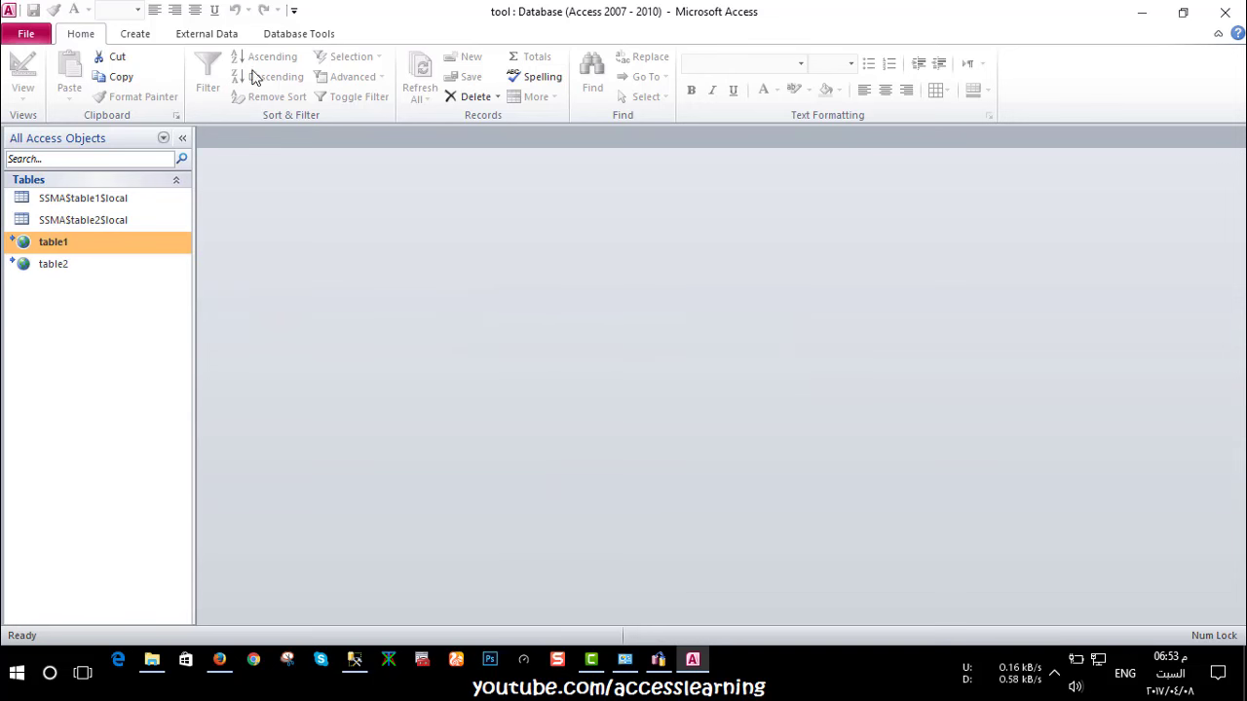
Refresh table1 and table2 in the Linked Table Manager with Always prompt for new location ticked
right_click(73, 247)
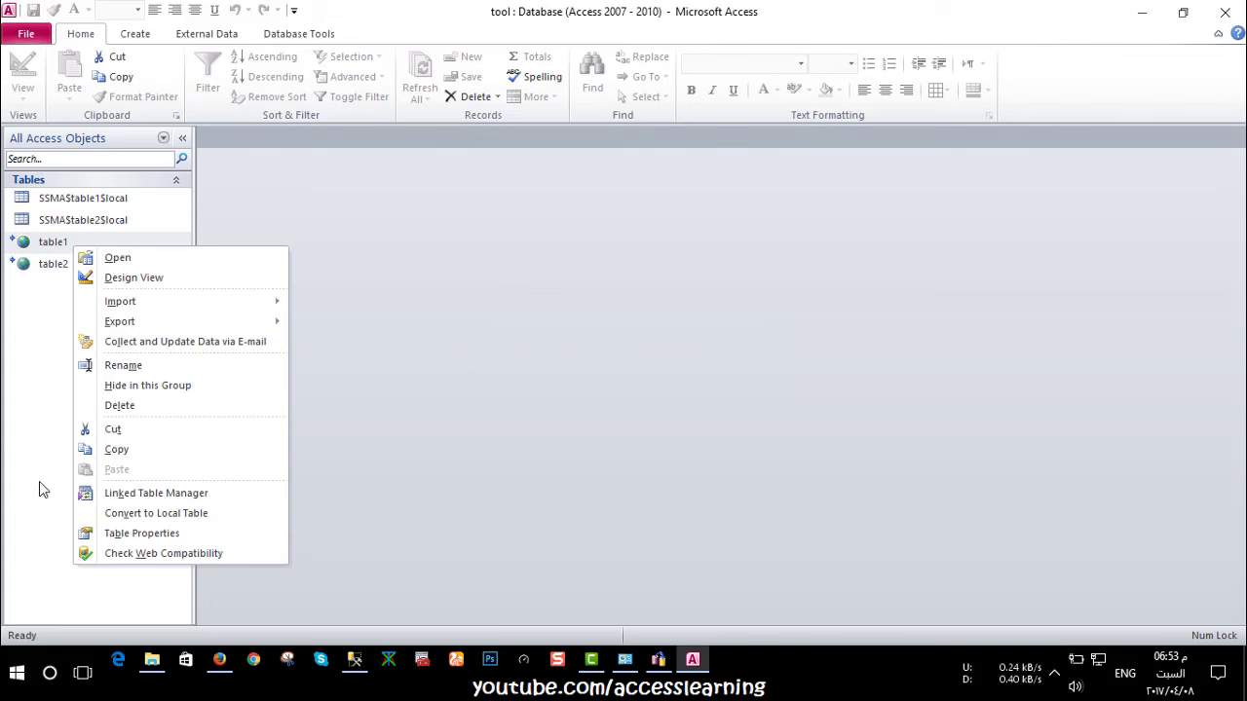
click(118, 494)
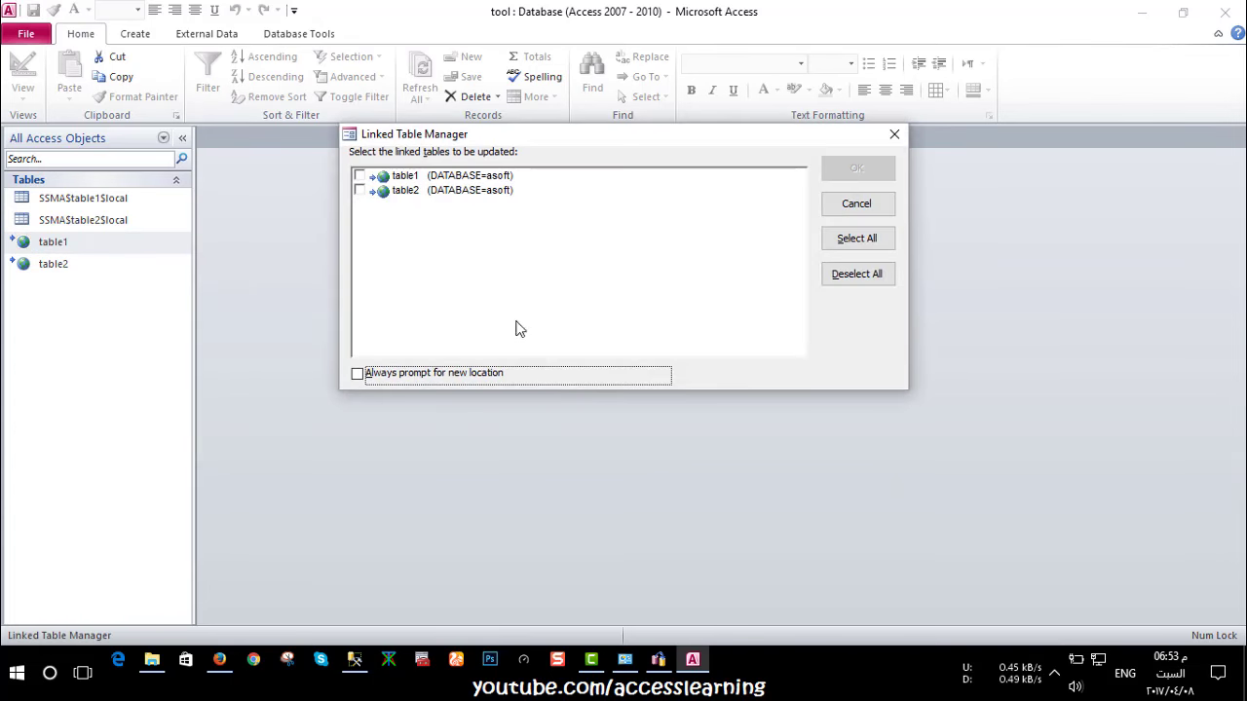
click(359, 177)
click(359, 191)
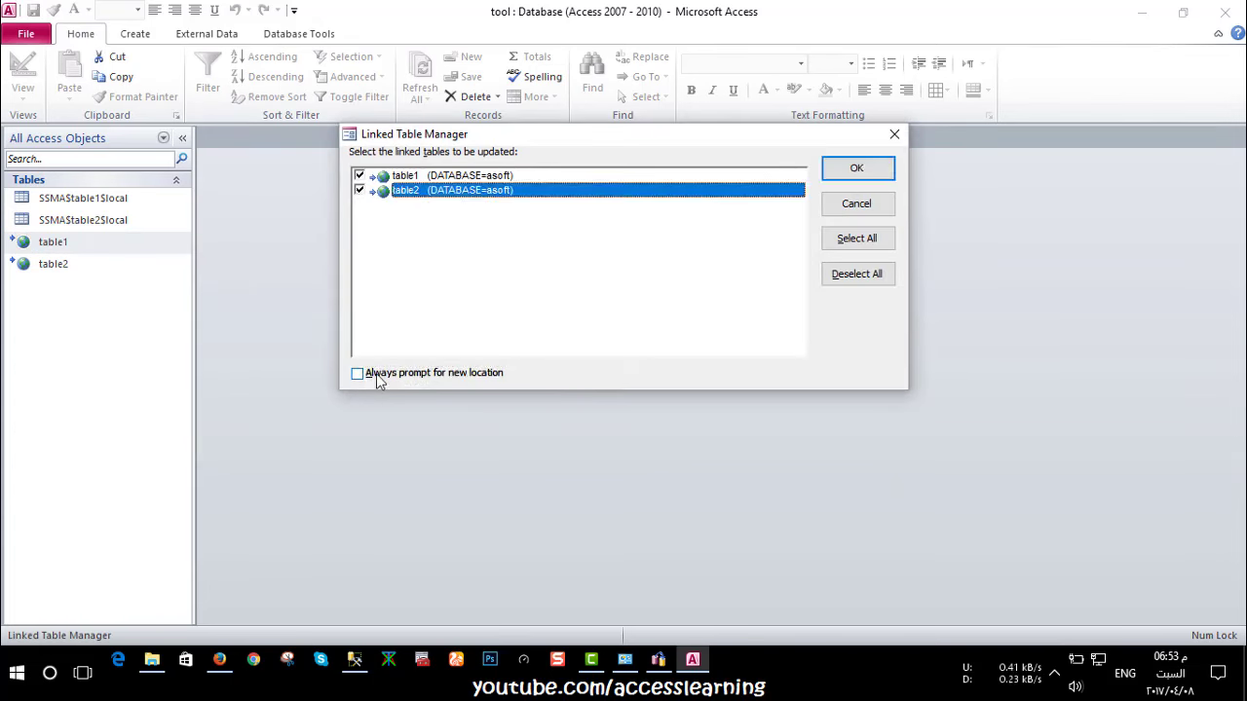
click(375, 375)
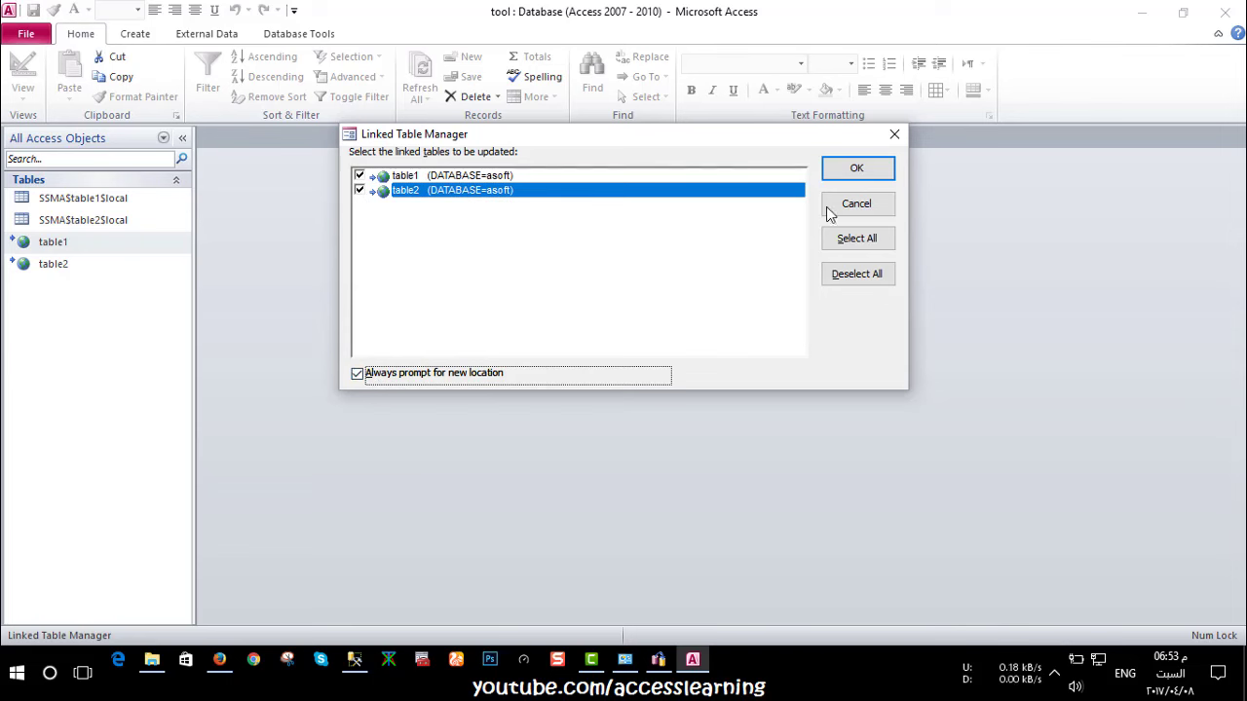
click(855, 173)
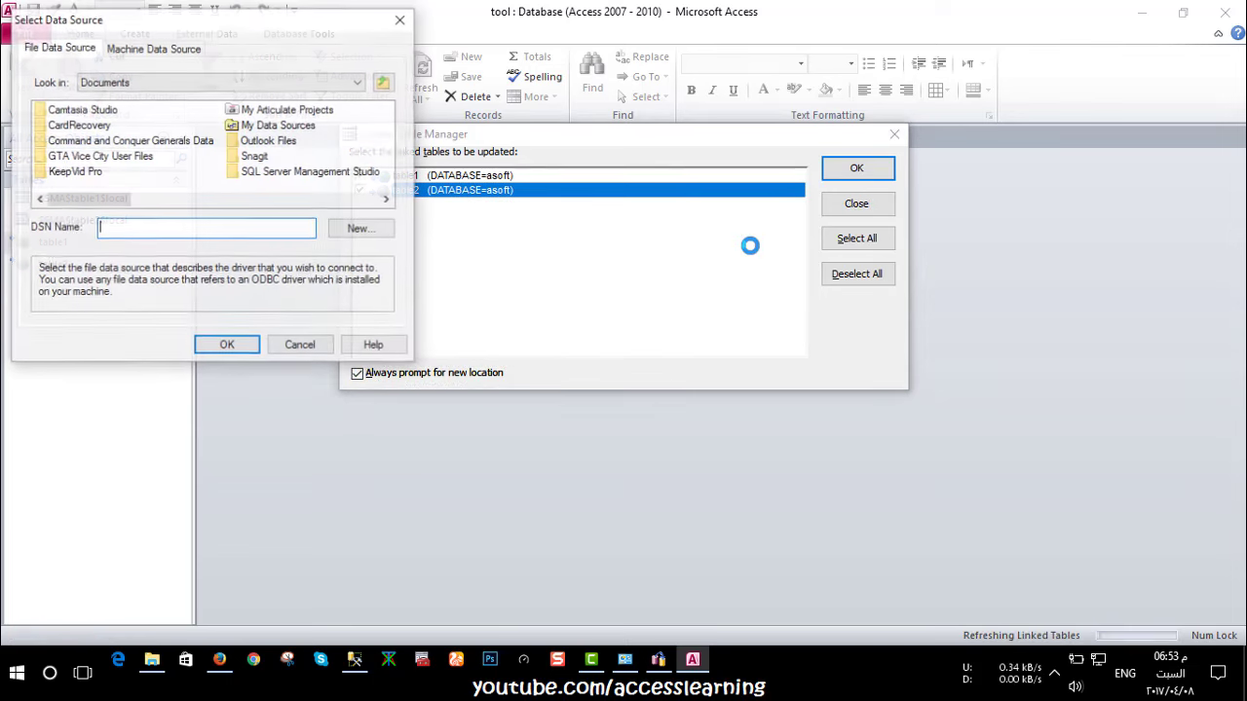
Relink both tables to the asoft test machine data source, logging in with the SQL Server password
click(128, 47)
click(50, 133)
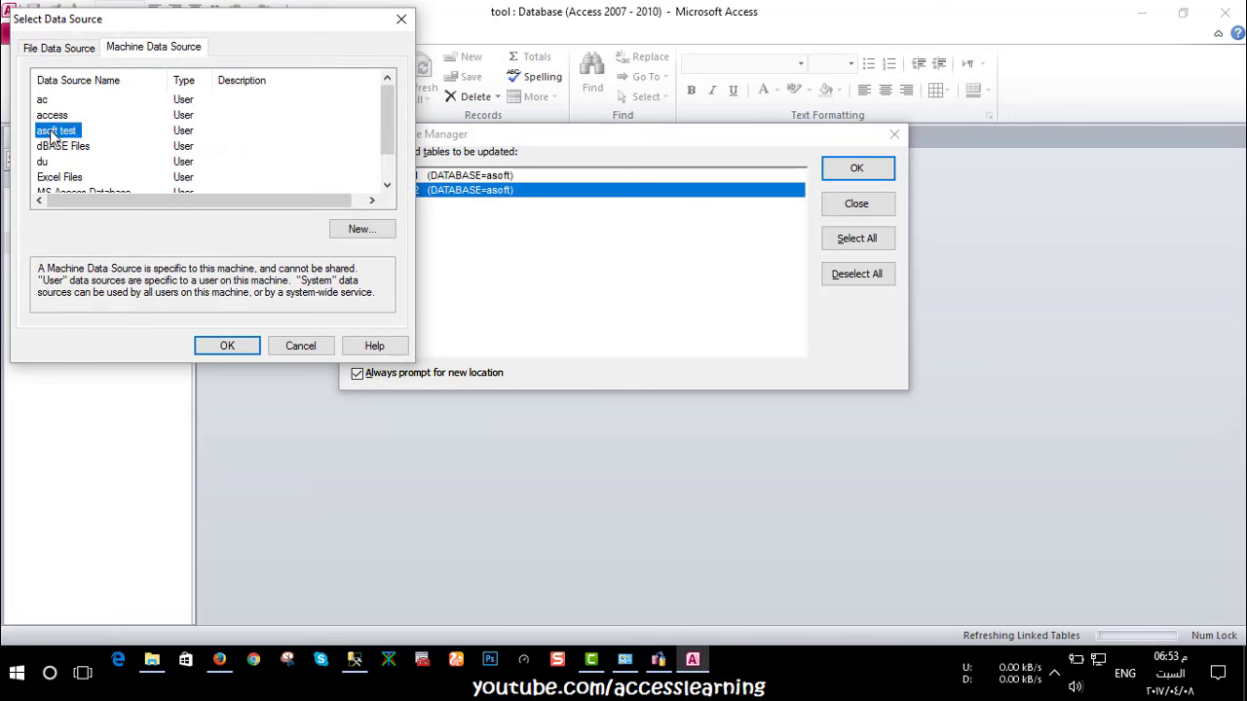
click(227, 346)
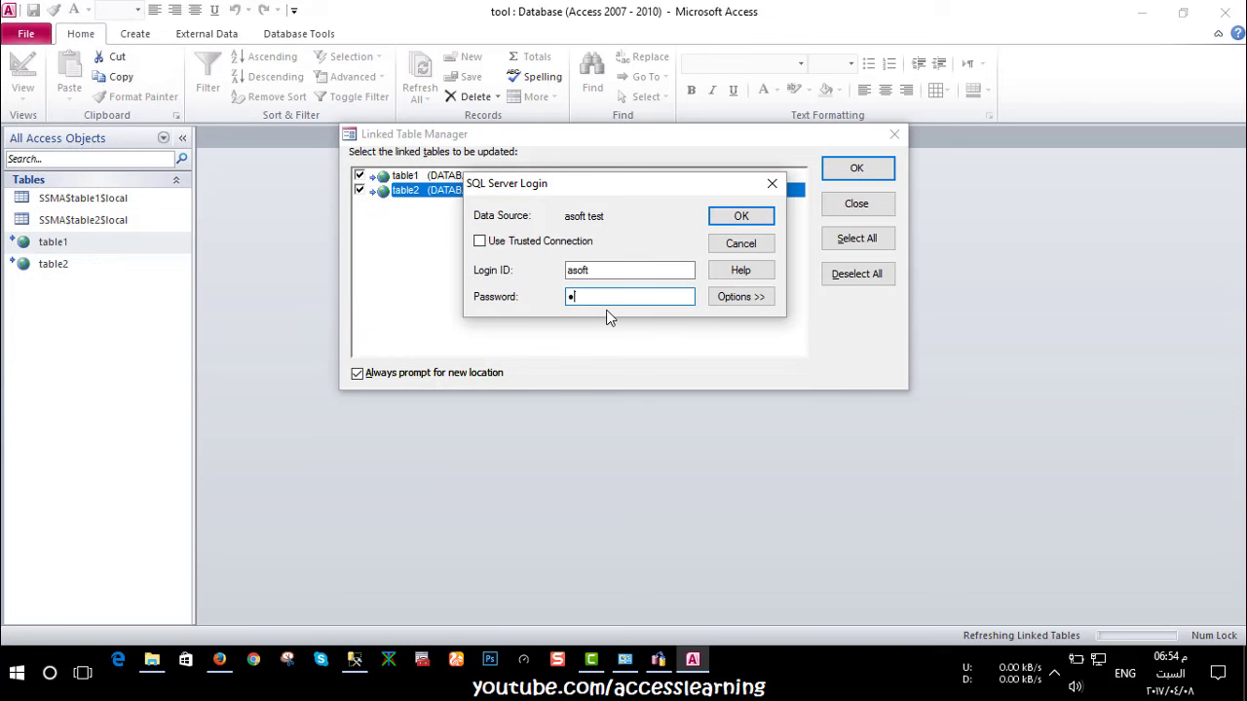
text(12345678)
click(743, 215)
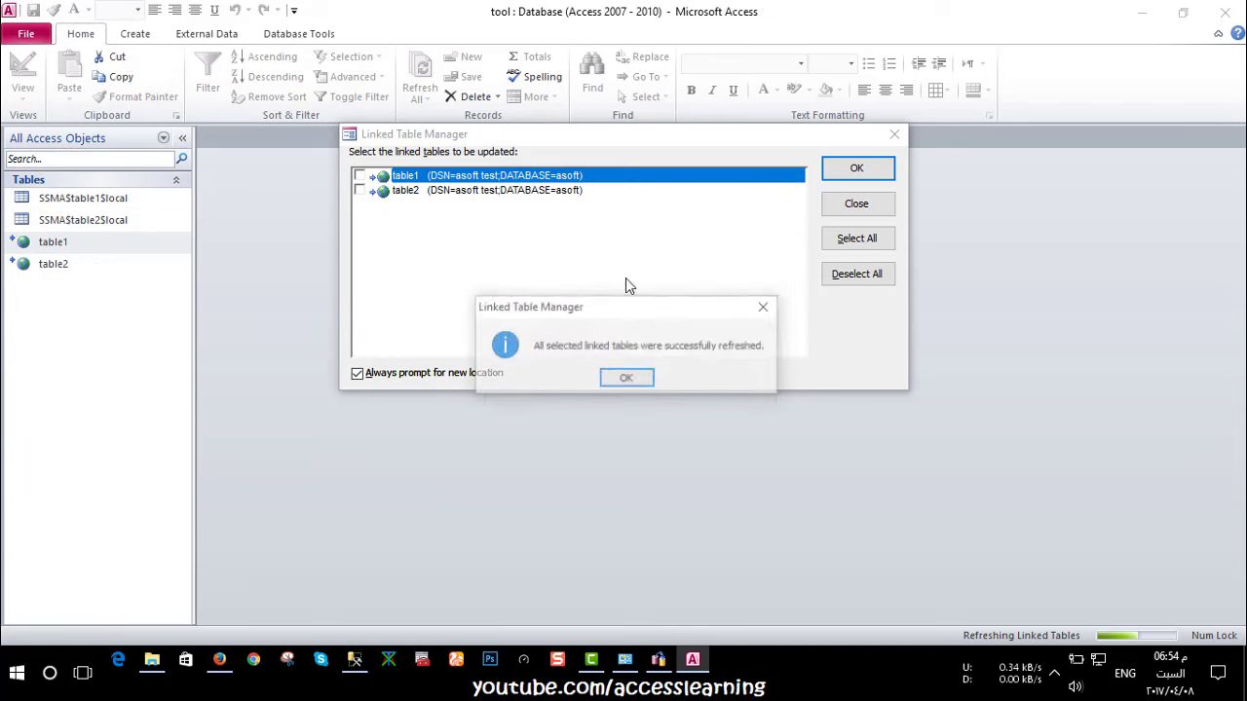
click(629, 379)
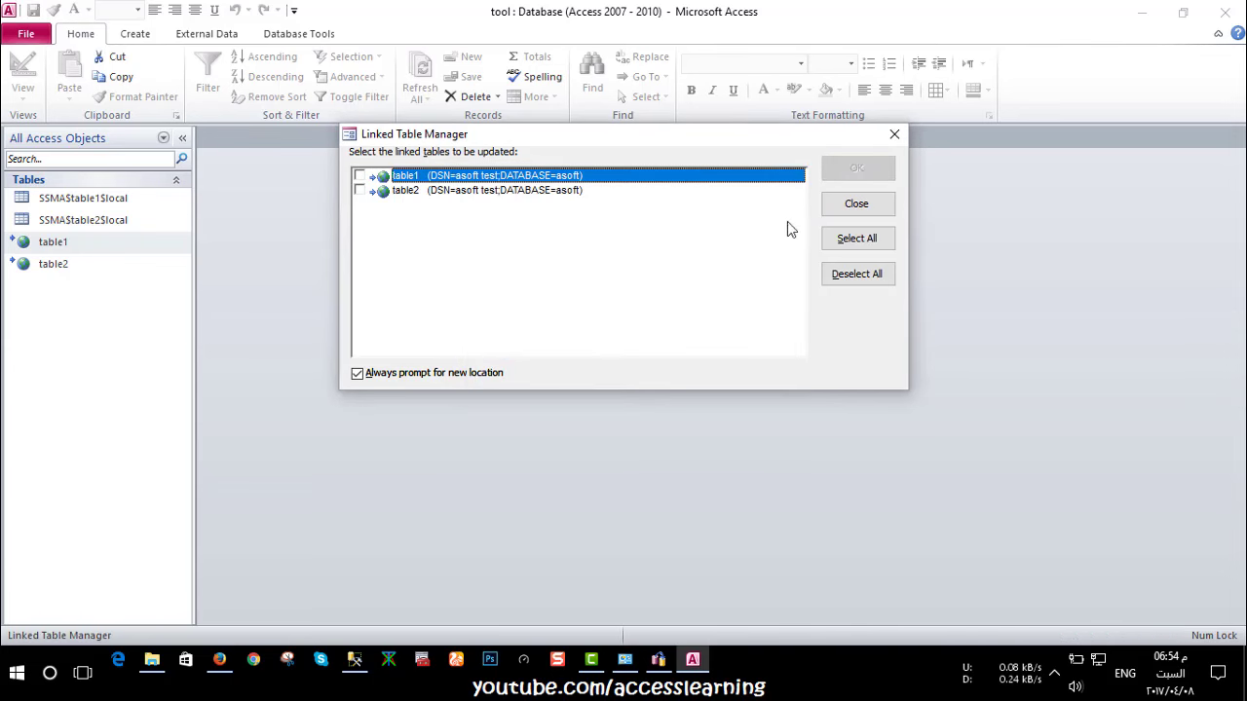
Add a table1 record with id 1 and an employee name
click(856, 205)
double_click(105, 245)
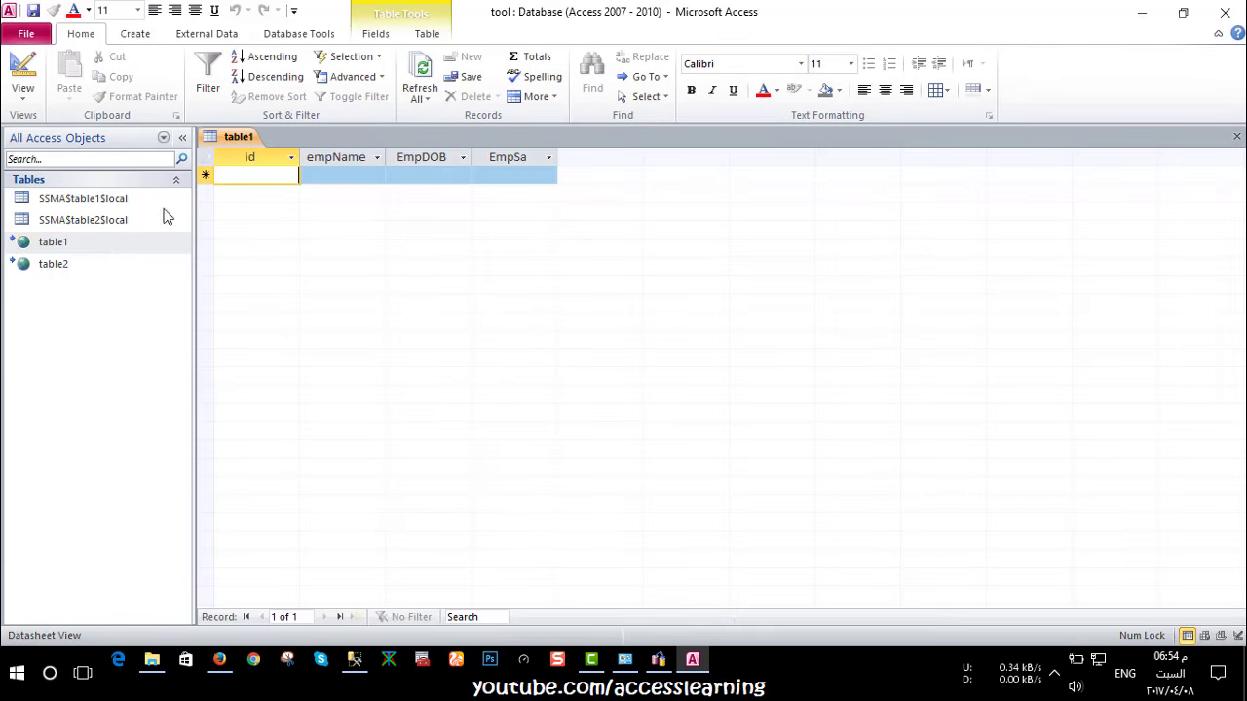
double_click(44, 267)
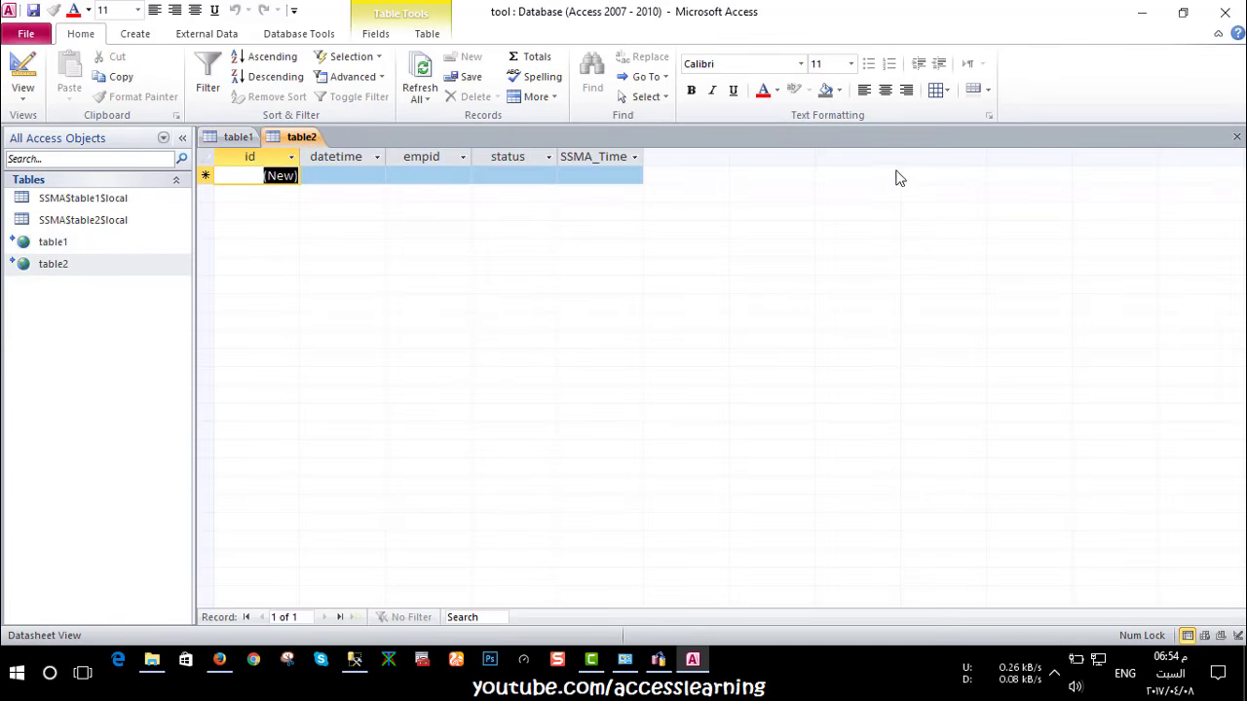
click(1237, 136)
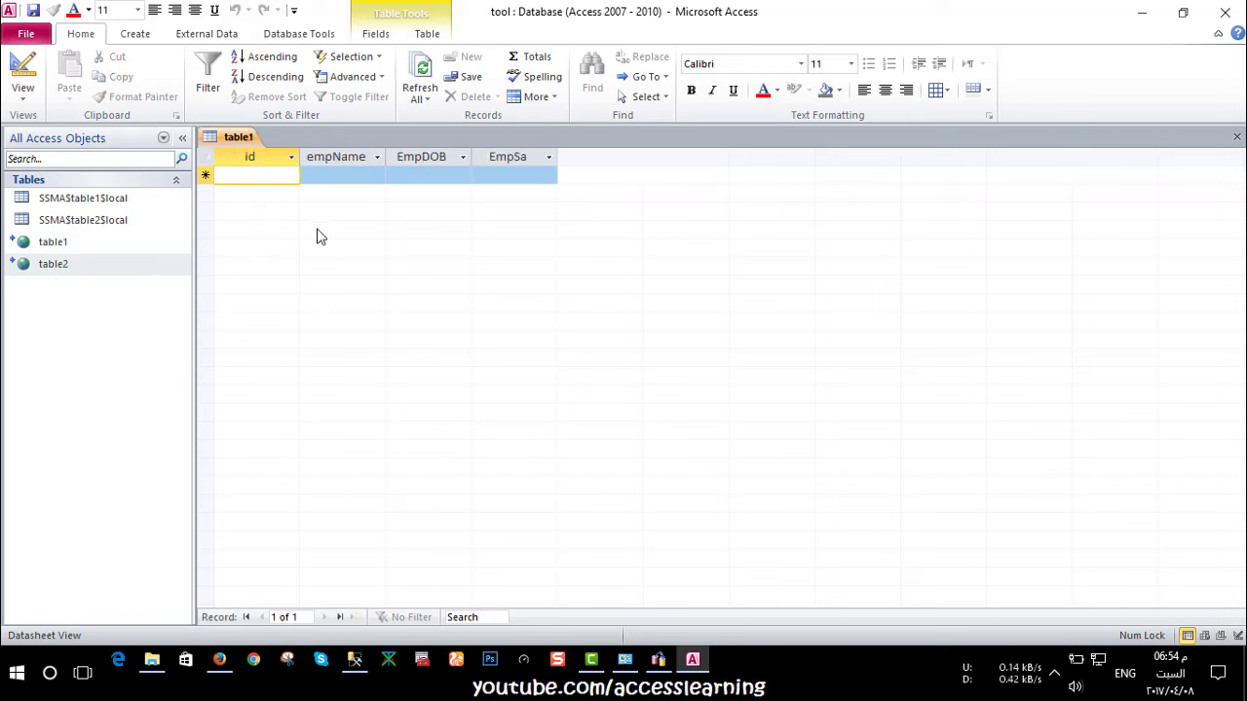
text(1)
key(Tab)
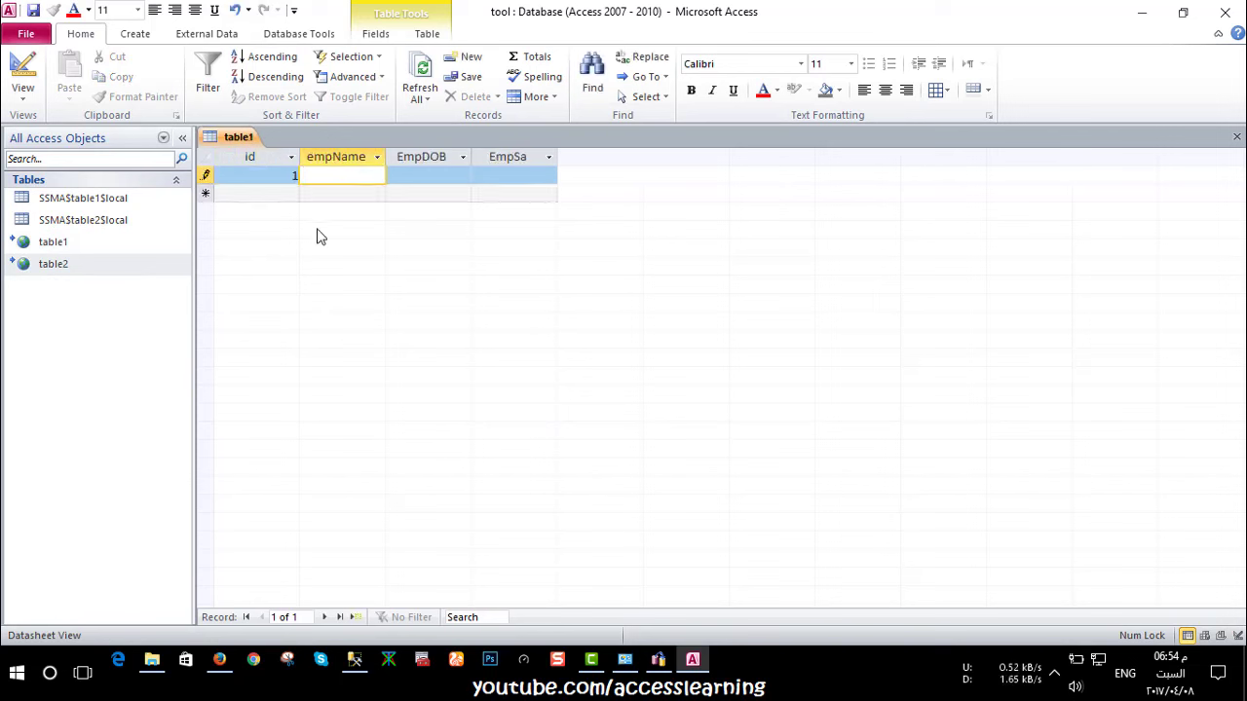
text(ahmed)
click(432, 191)
Reopen table1 and open table2 as a second datasheet beside it
click(1237, 136)
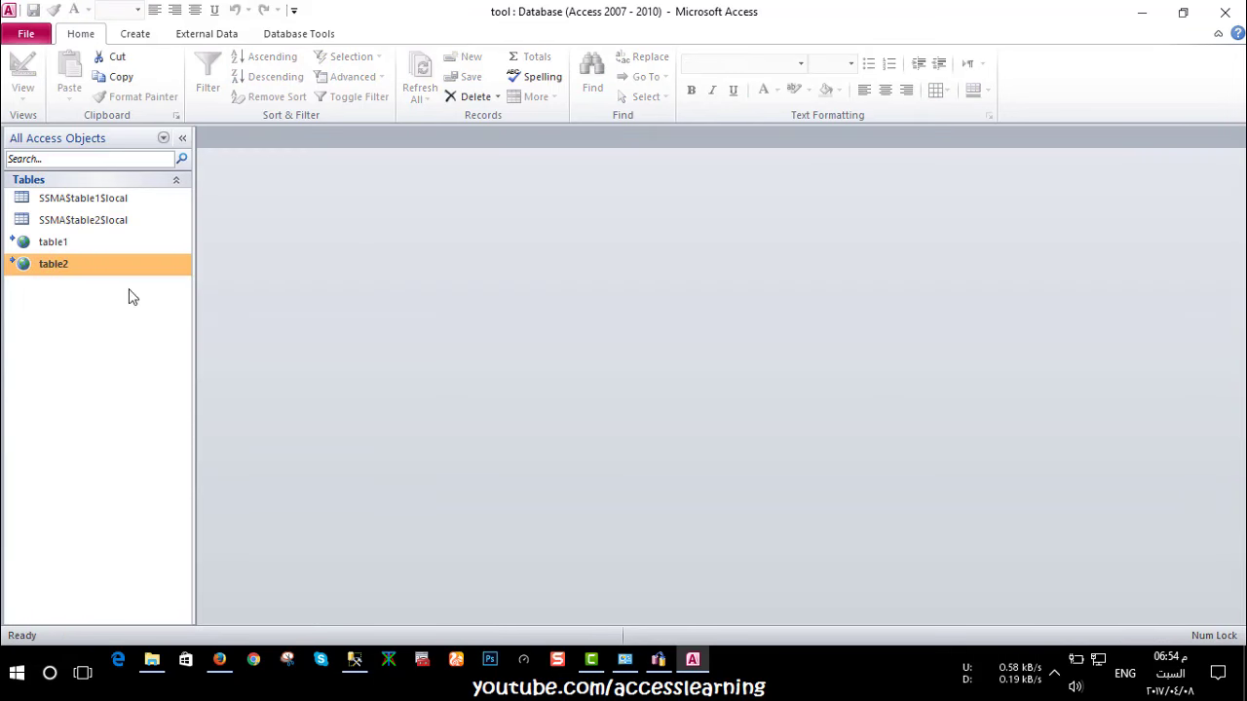
click(84, 242)
double_click(83, 243)
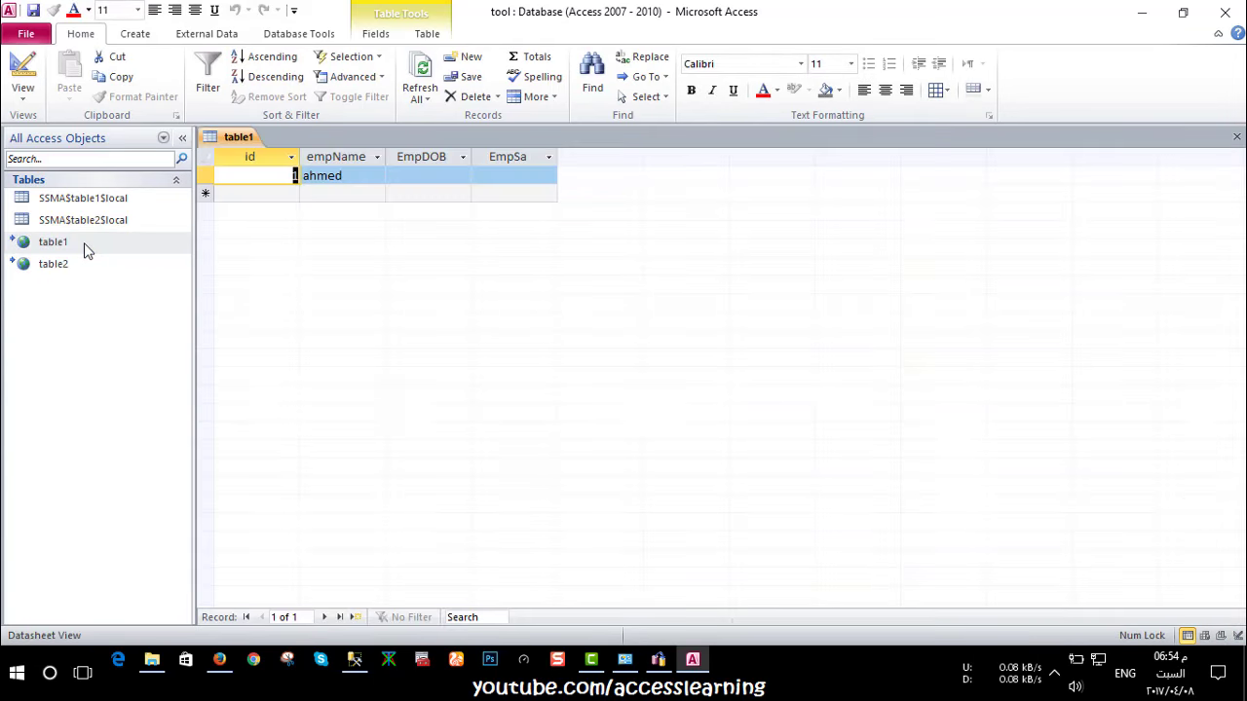
double_click(78, 263)
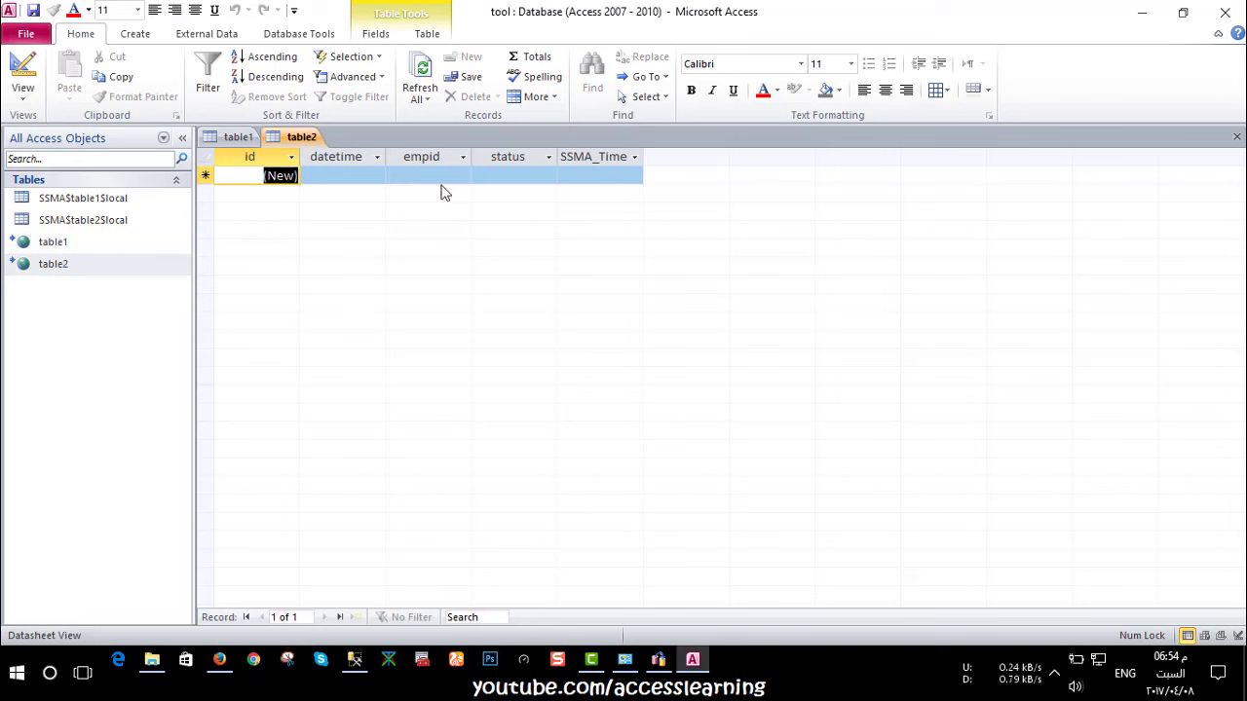
Add a table2 record with datetime 1/1/2017, empid 1 and status True
click(346, 185)
text(1/1/2017)
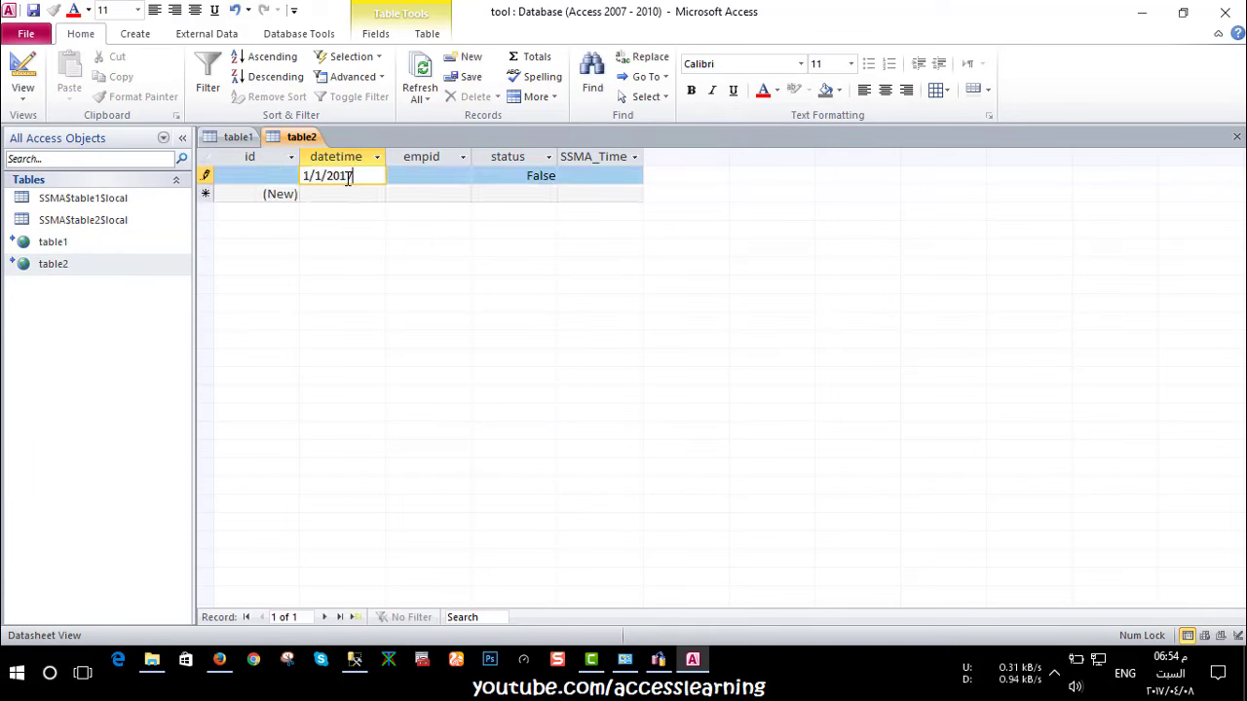
click(430, 177)
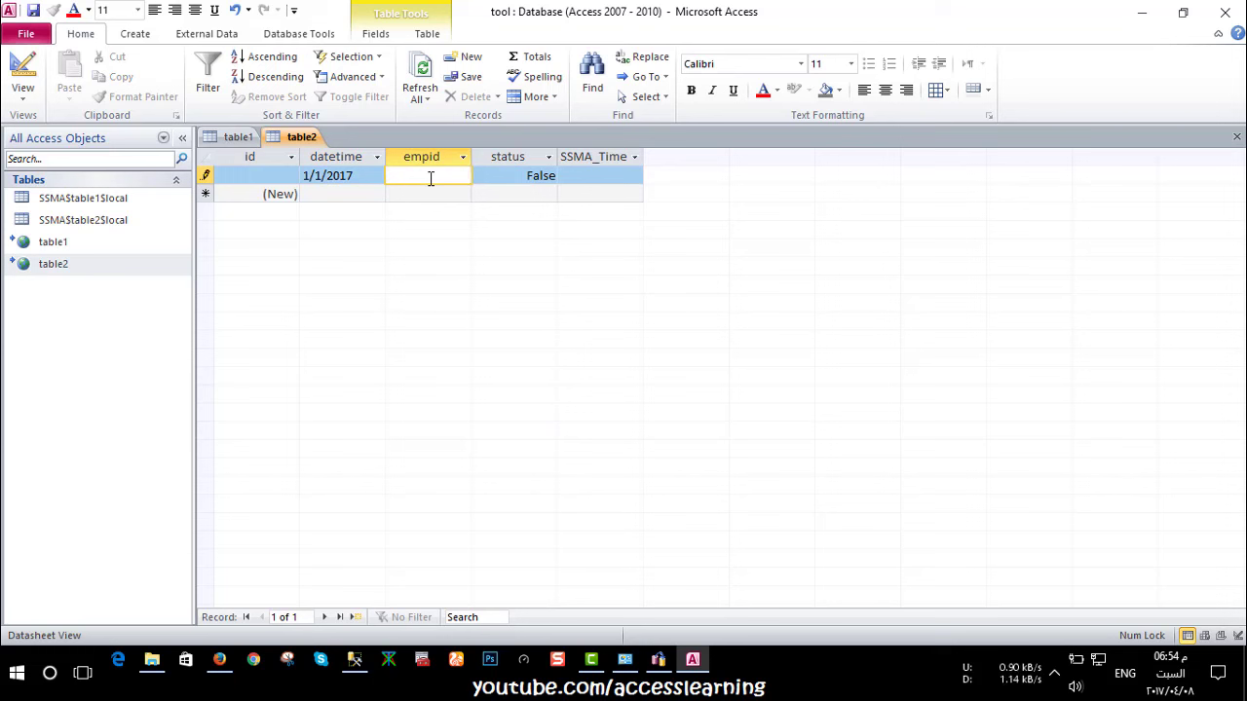
click(535, 178)
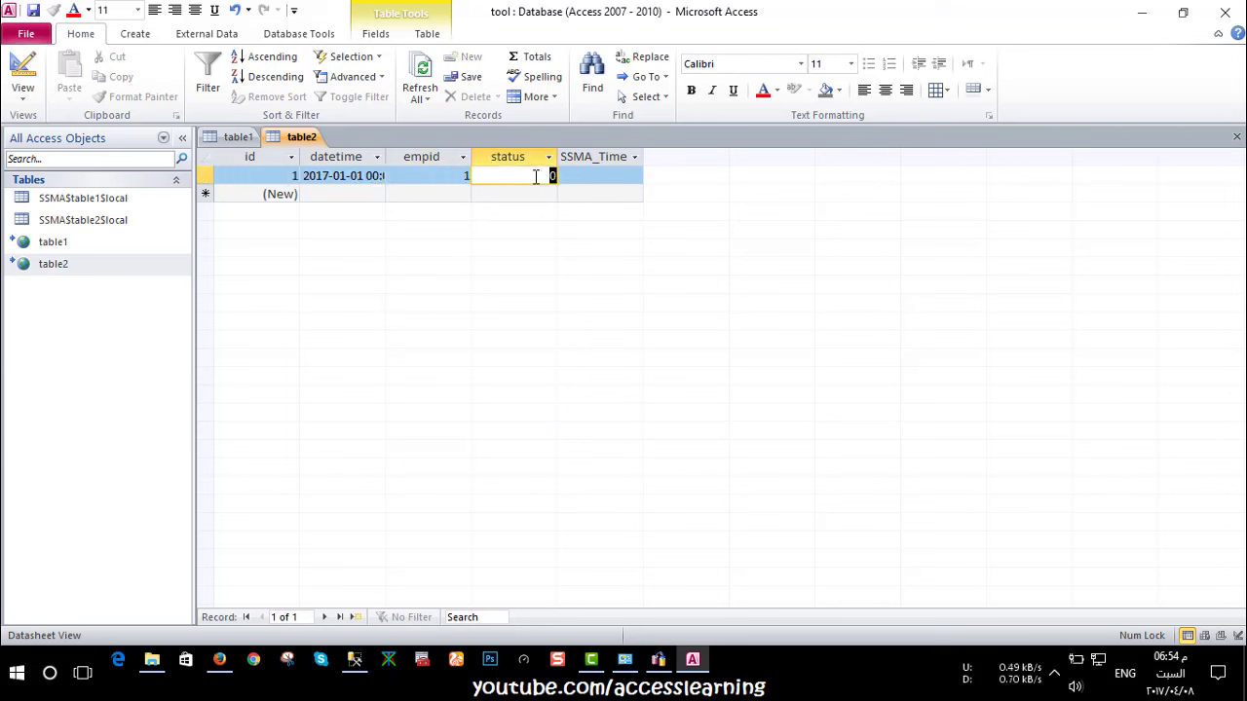
text(1)
click(621, 178)
key(1)
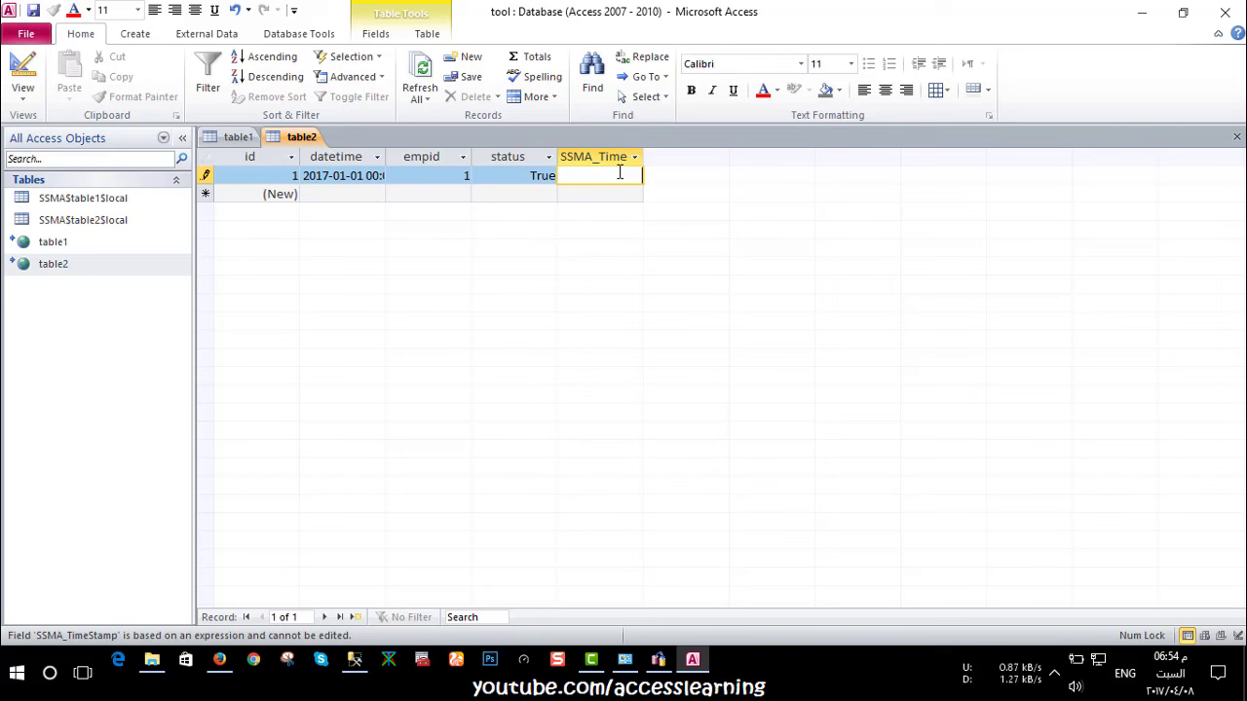
click(350, 196)
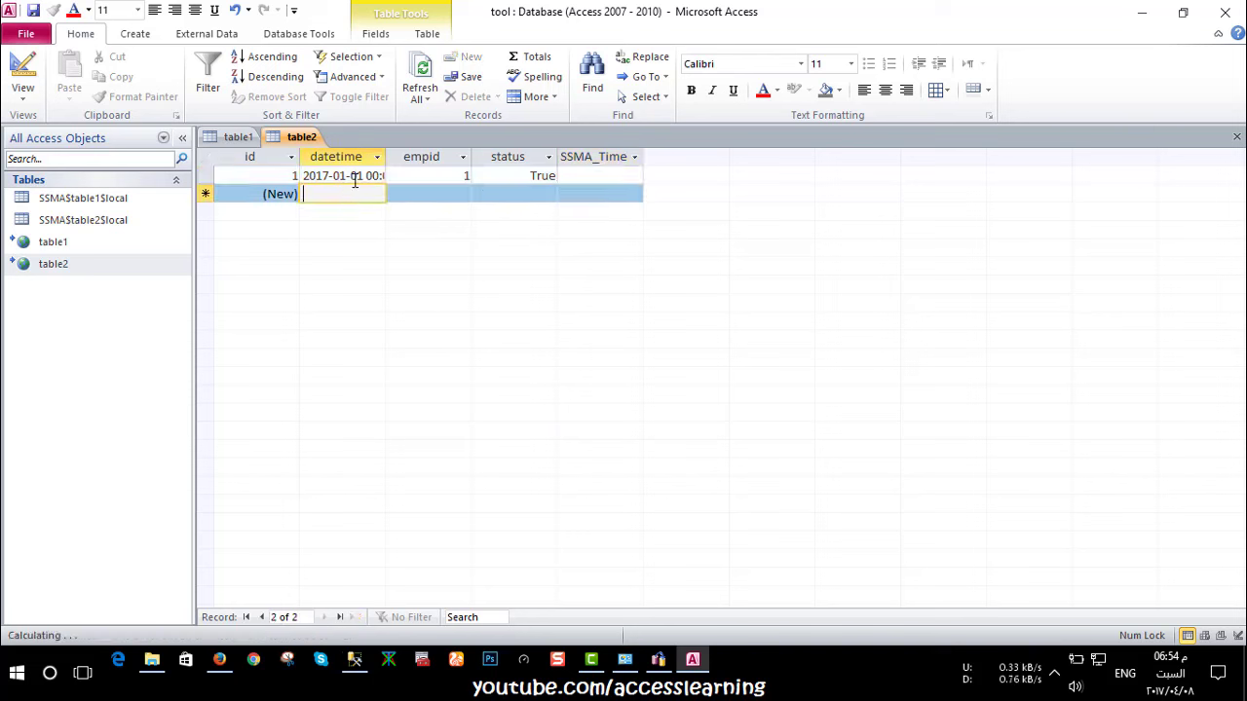
Autofit the datetime column to show the full value, then close table2
double_click(384, 157)
click(422, 175)
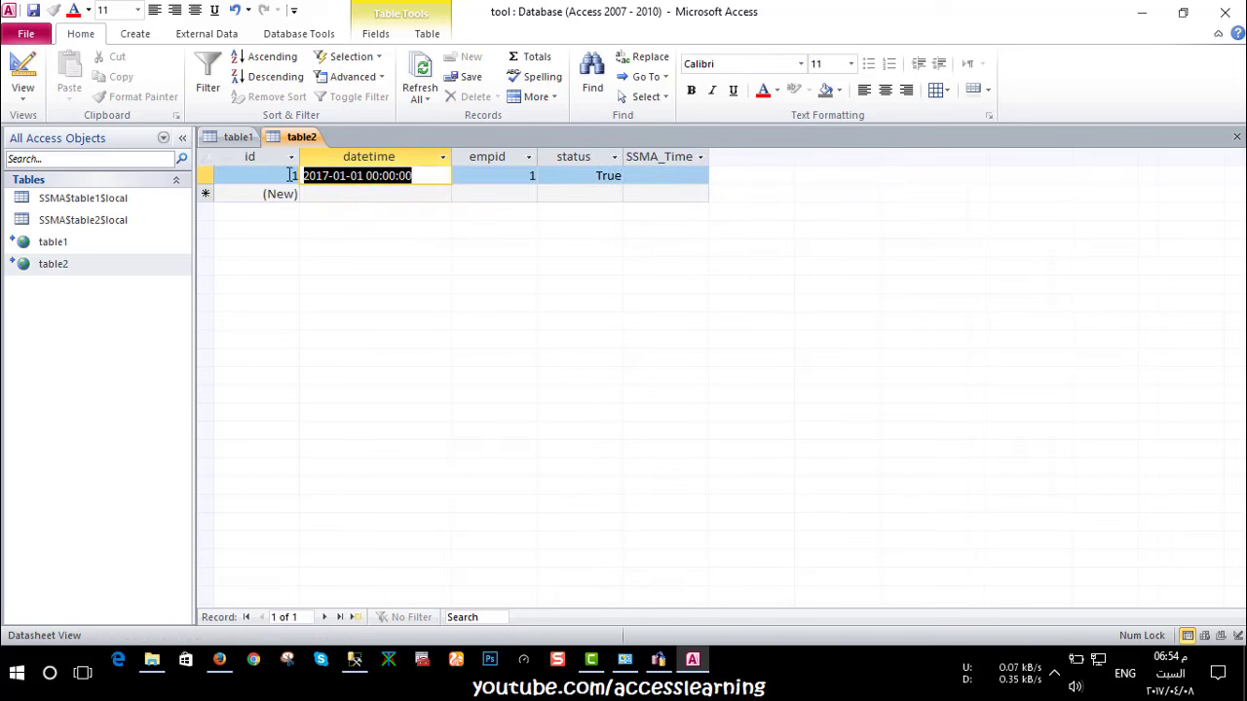
click(367, 176)
click(361, 195)
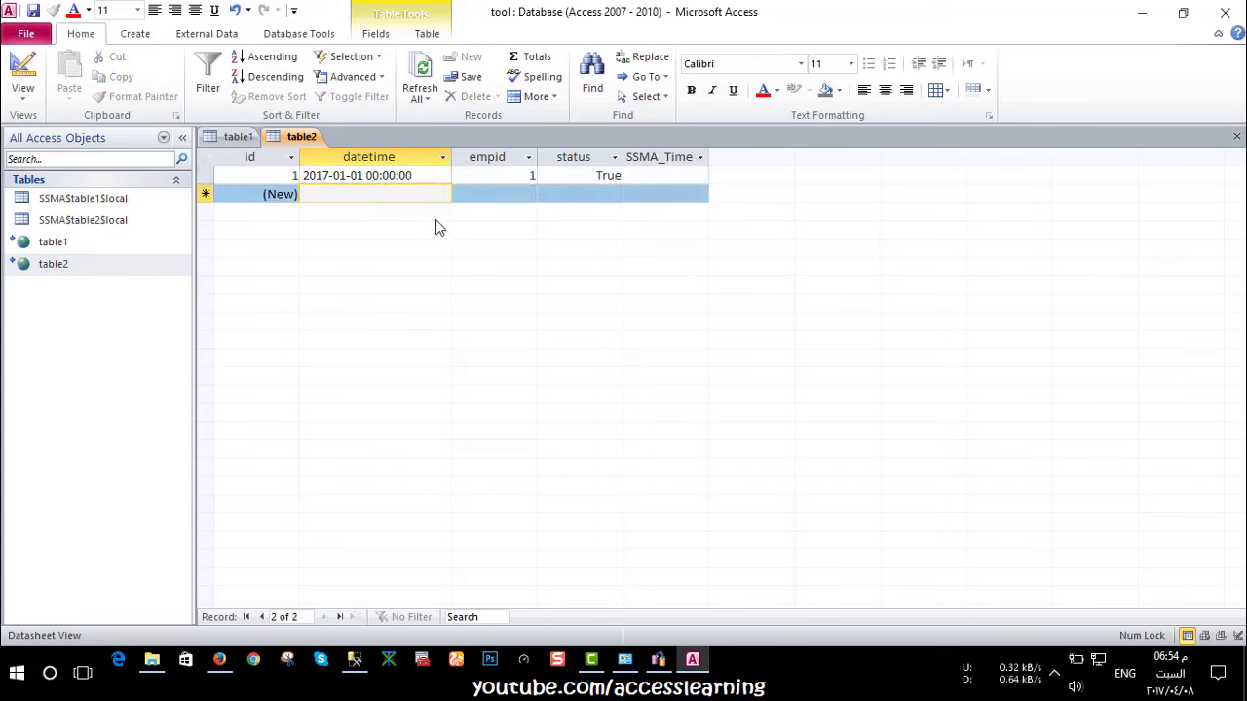
click(1237, 137)
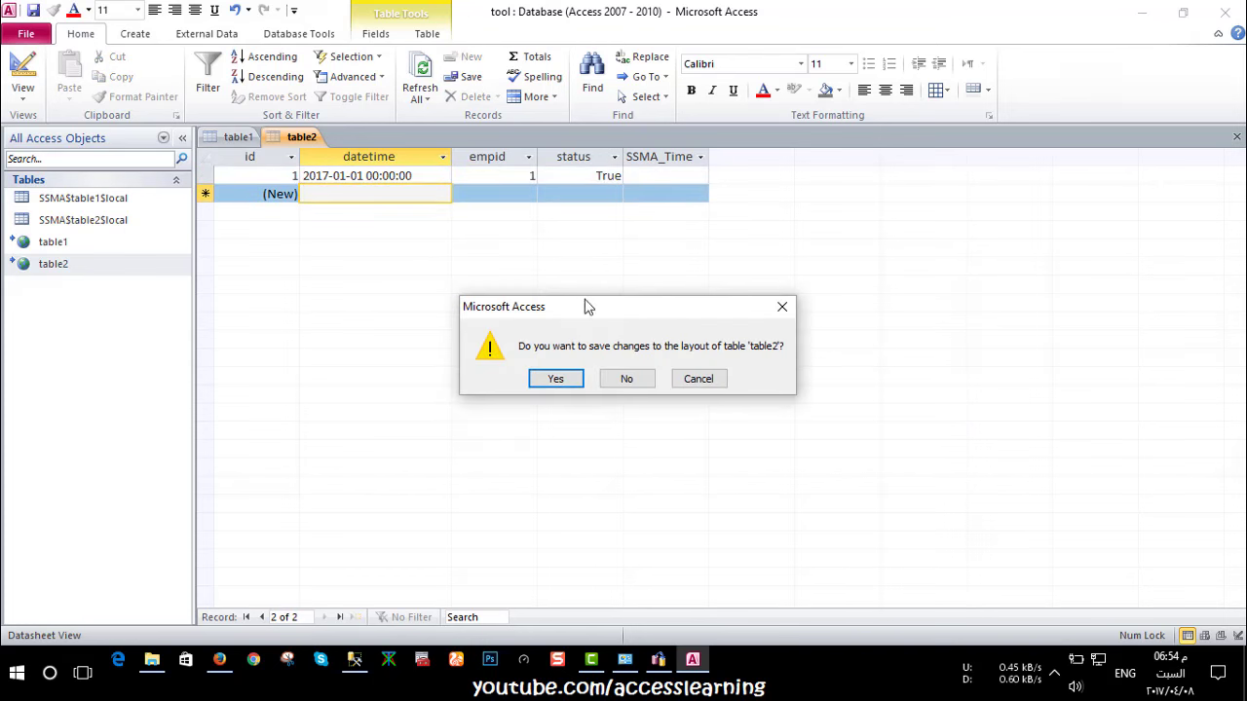
Save table2's column layout and view the table1–table2 relationships
click(555, 379)
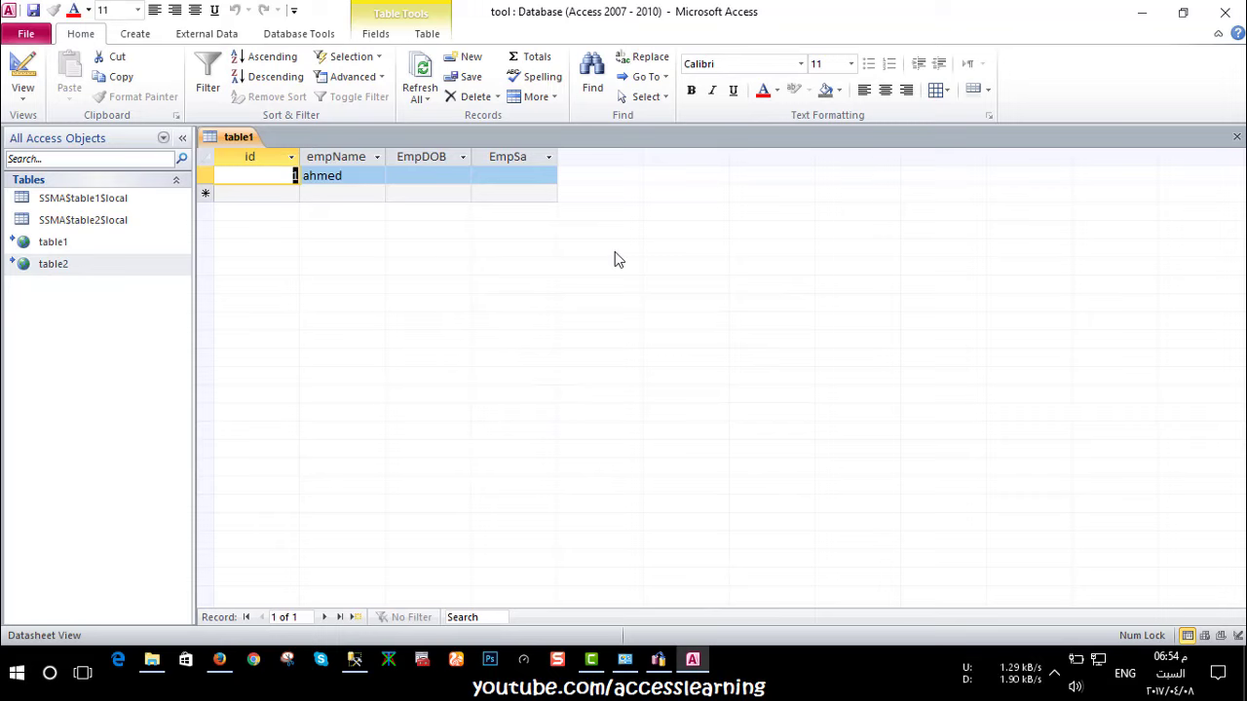
click(1237, 136)
double_click(53, 243)
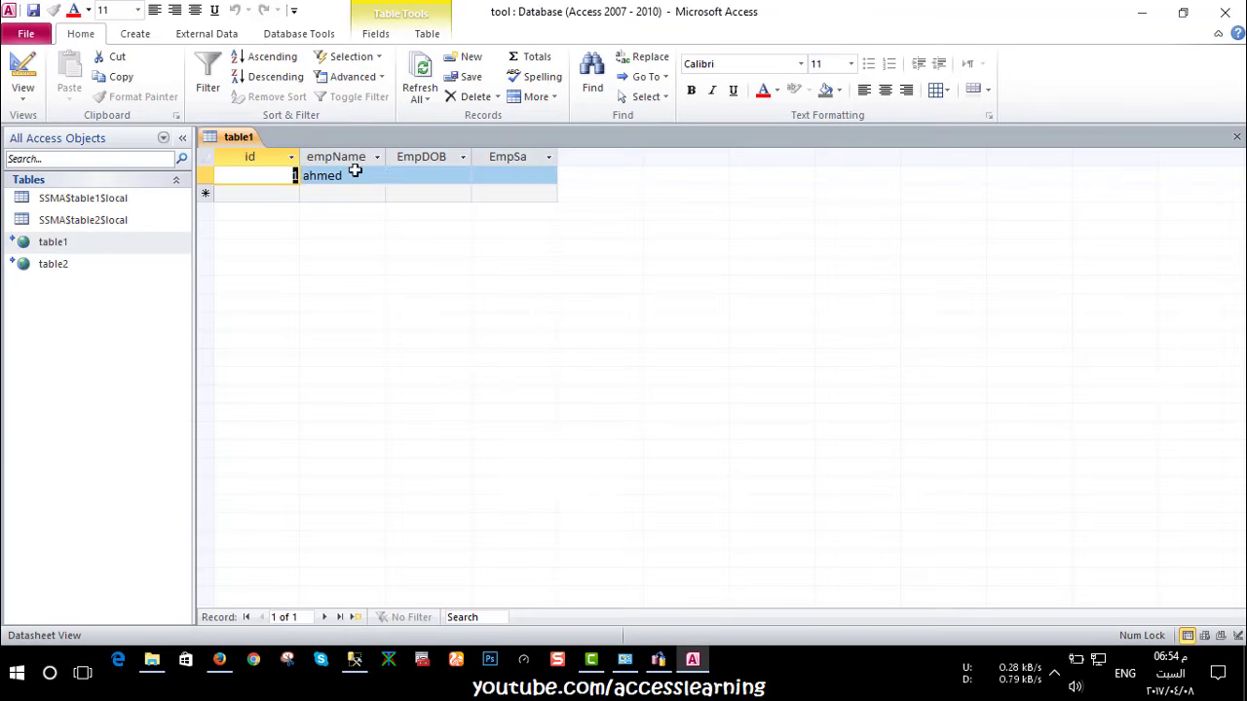
click(1235, 136)
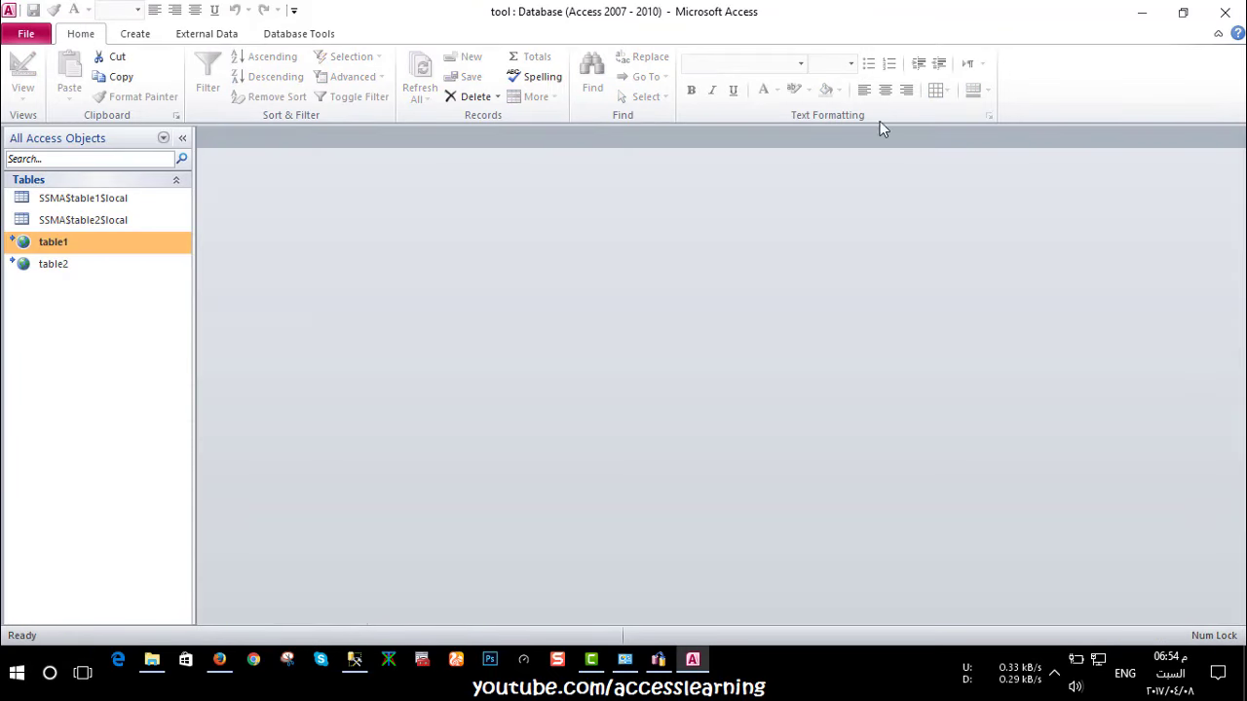
click(299, 33)
click(213, 98)
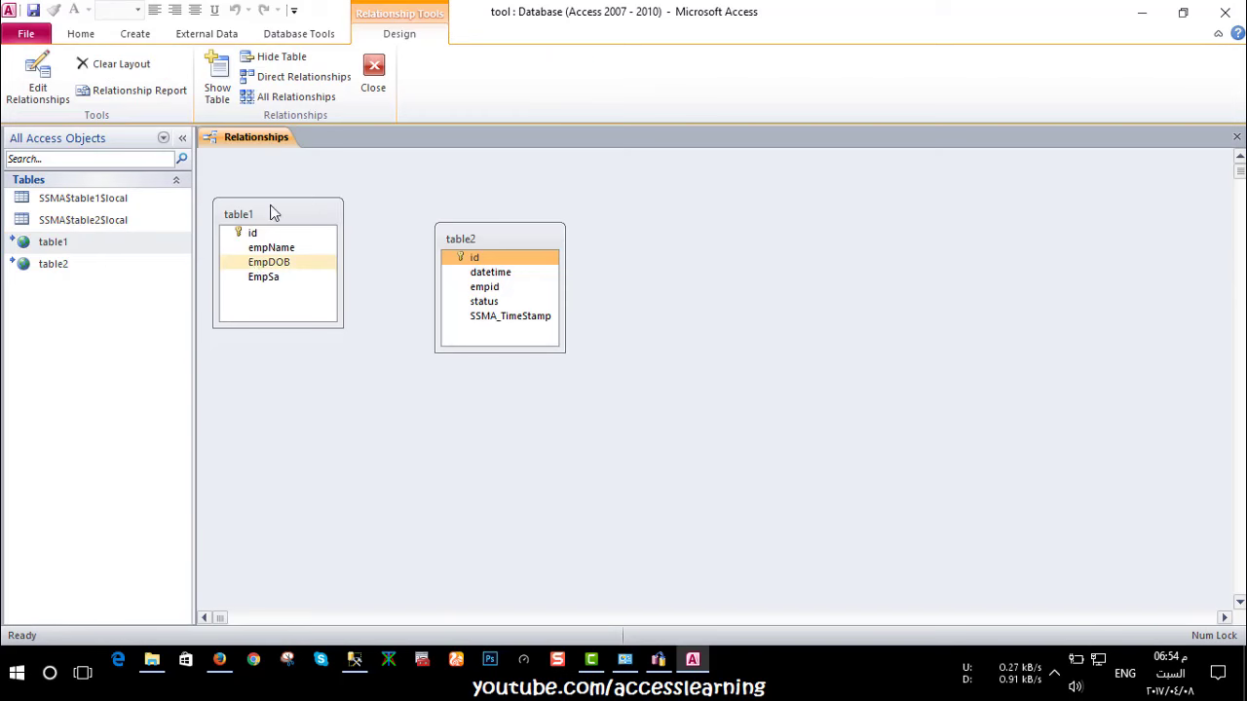
click(372, 76)
Delete table1's test employee record, check table2, and close both tables
double_click(53, 241)
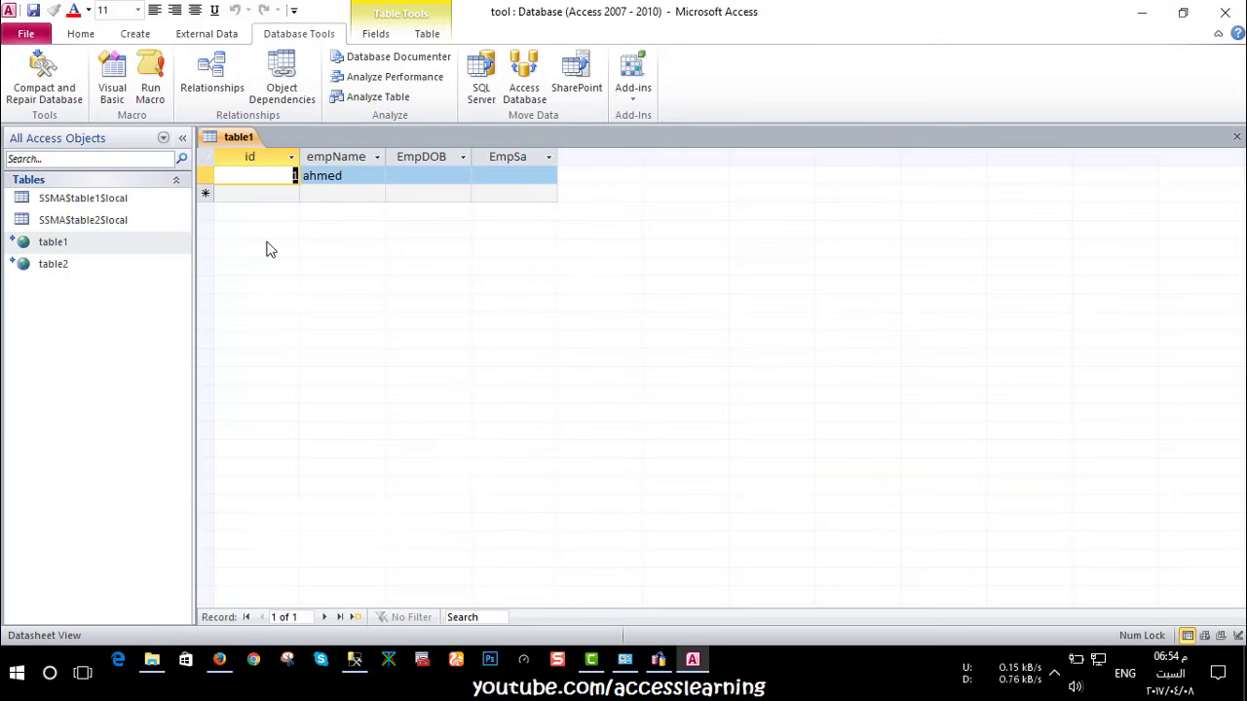
click(205, 176)
key(Delete)
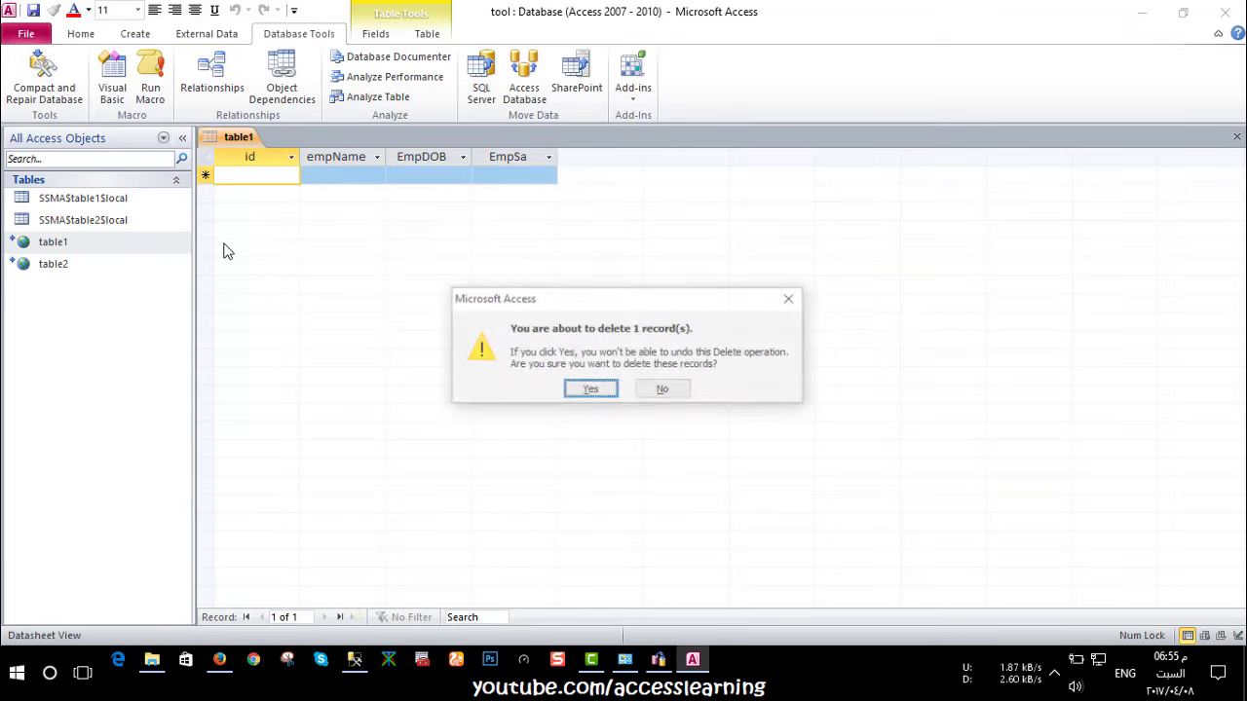
key(Return)
click(1236, 137)
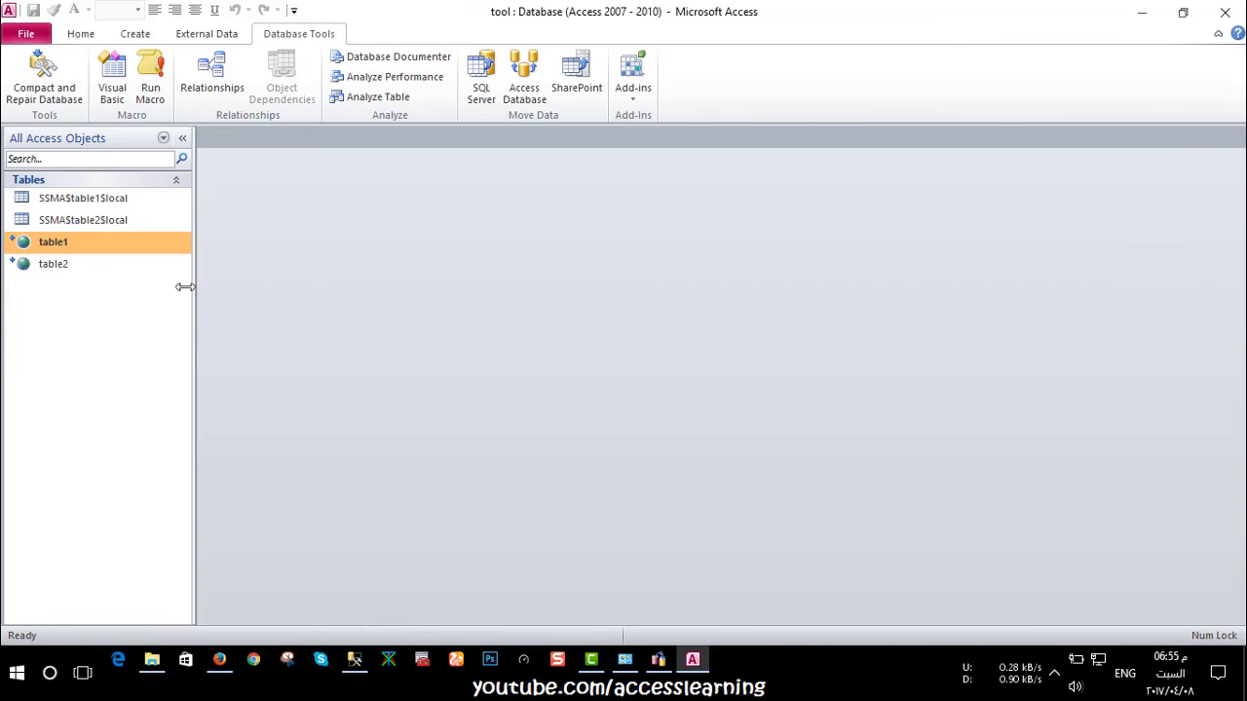
double_click(54, 264)
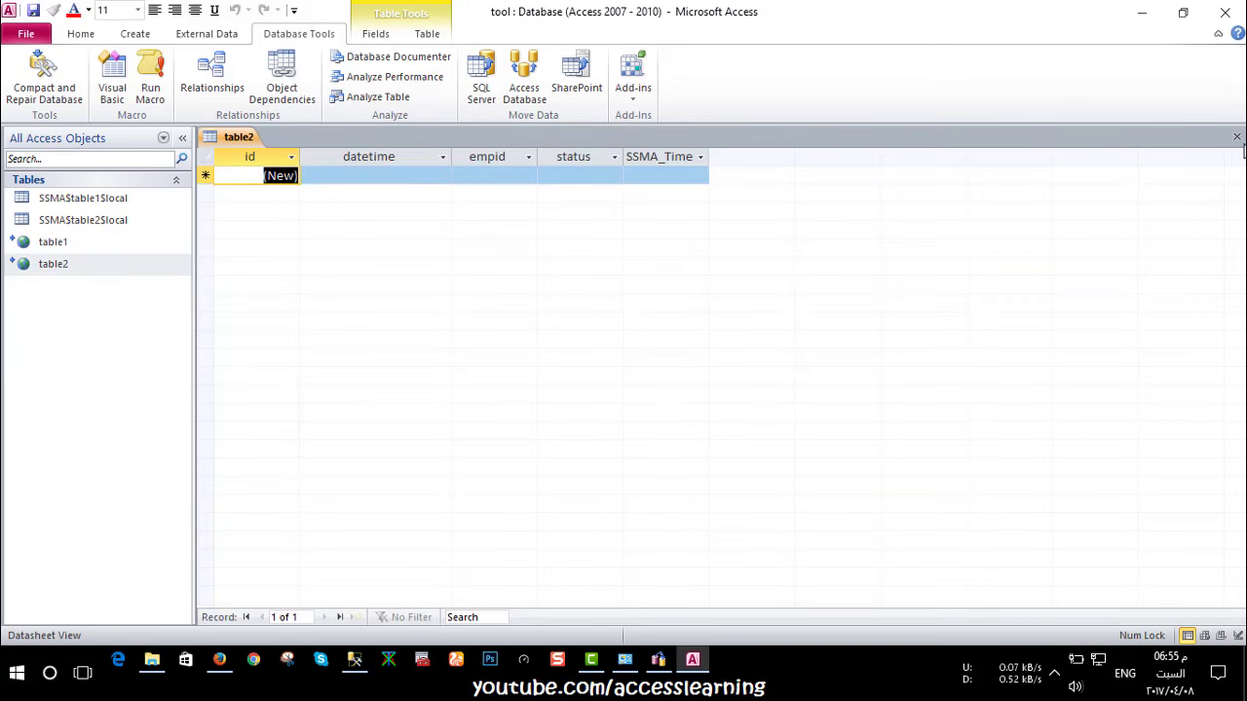
click(1237, 137)
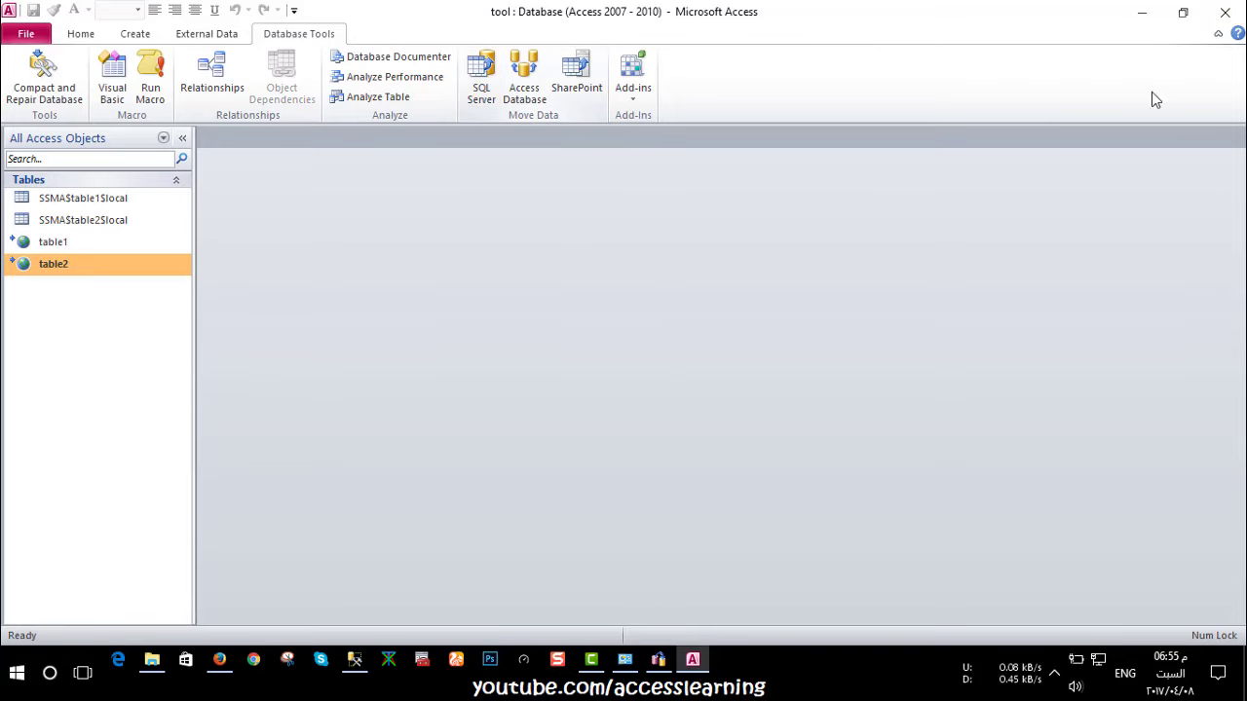
Close Access and paste the SSMA for Access.7.3.0.msi installer from the desktop into the sql server folder
click(1225, 11)
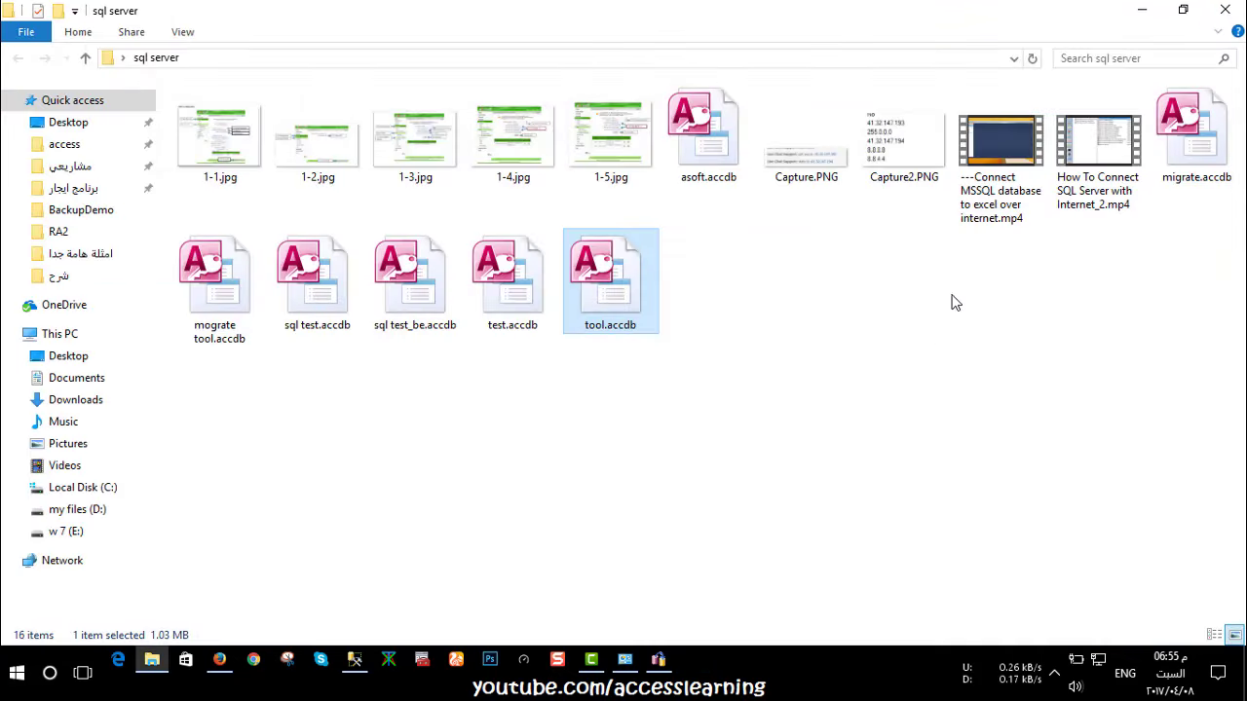
click(1142, 9)
mouse_move(1136, 591)
mouse_down()
mouse_move(1181, 526)
mouse_move(1128, 591)
mouse_up()
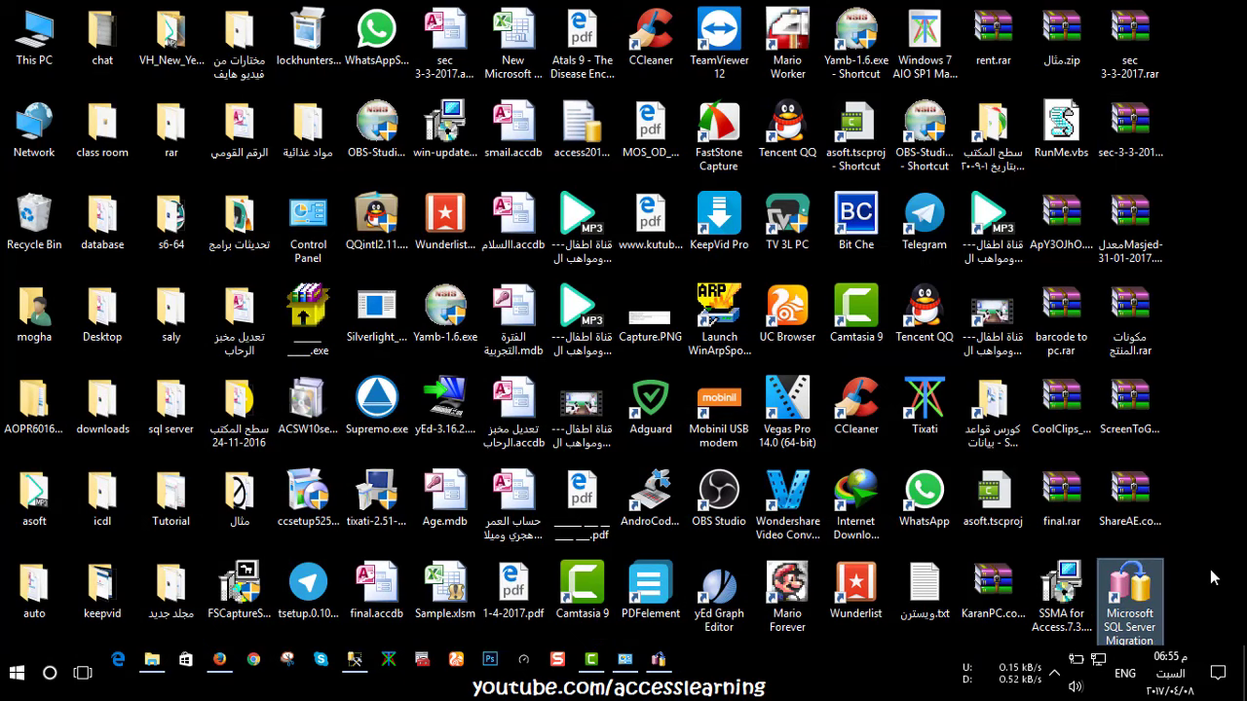
click(1064, 596)
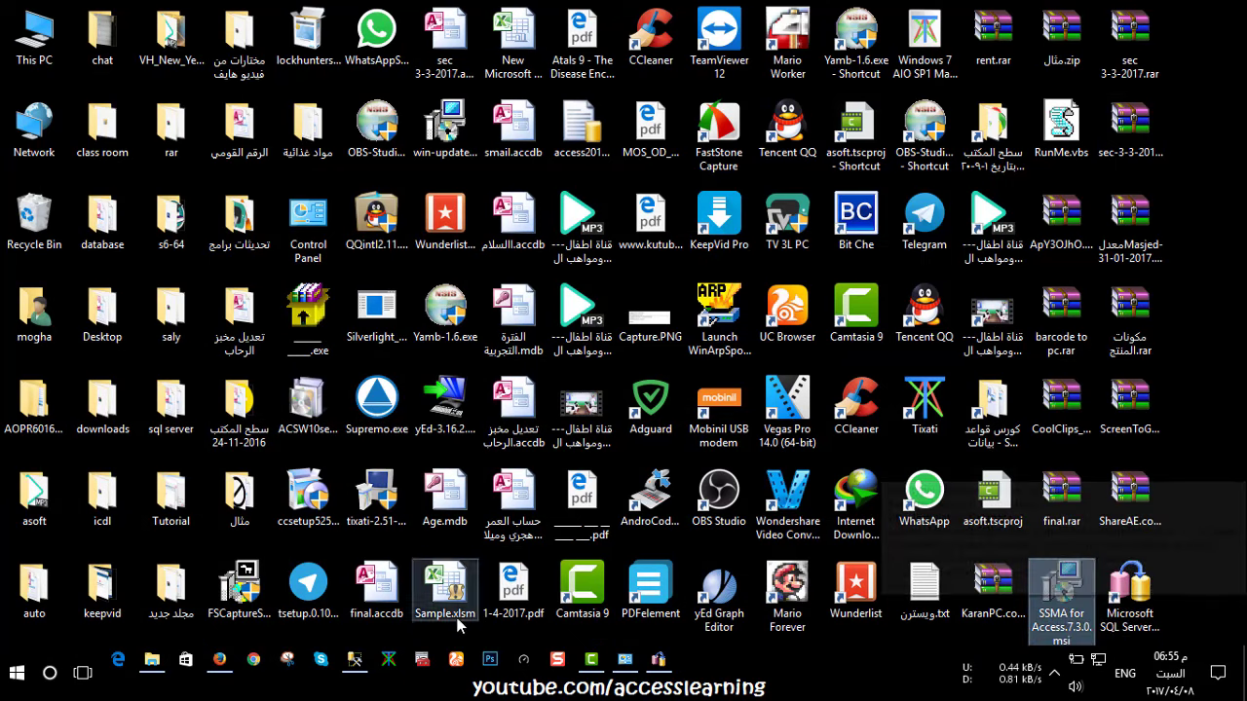
click(152, 659)
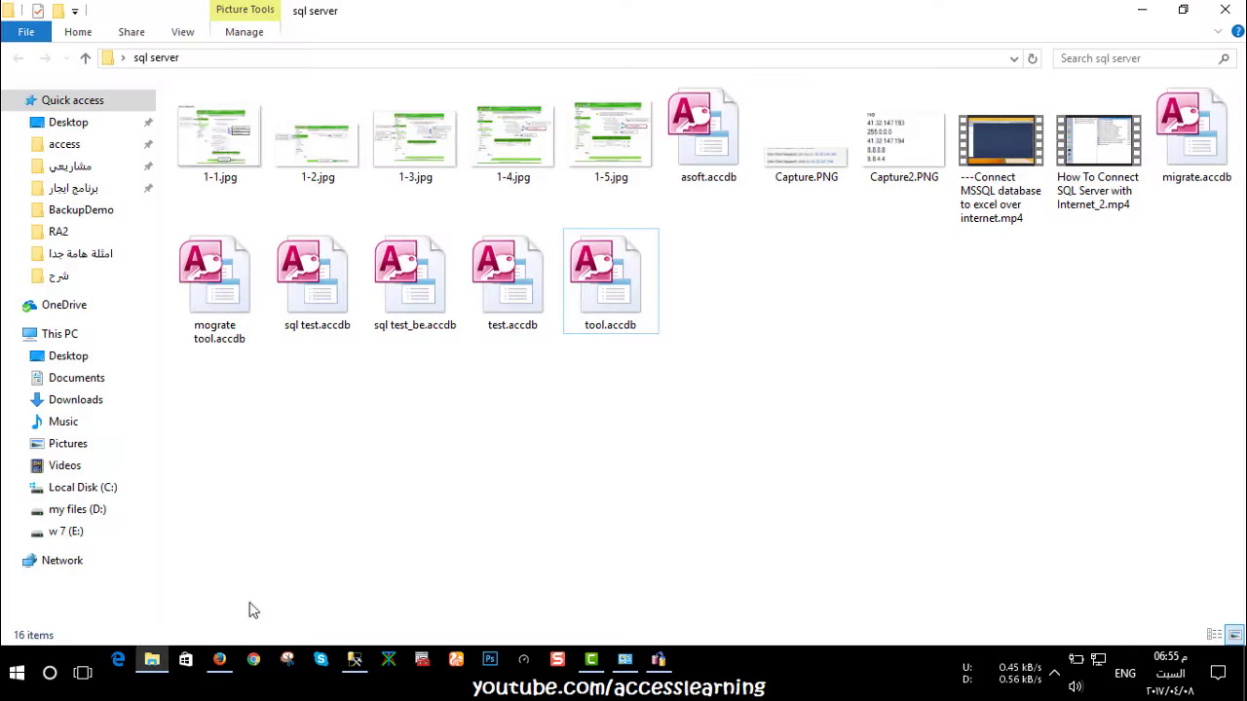
key(ctrl+v)
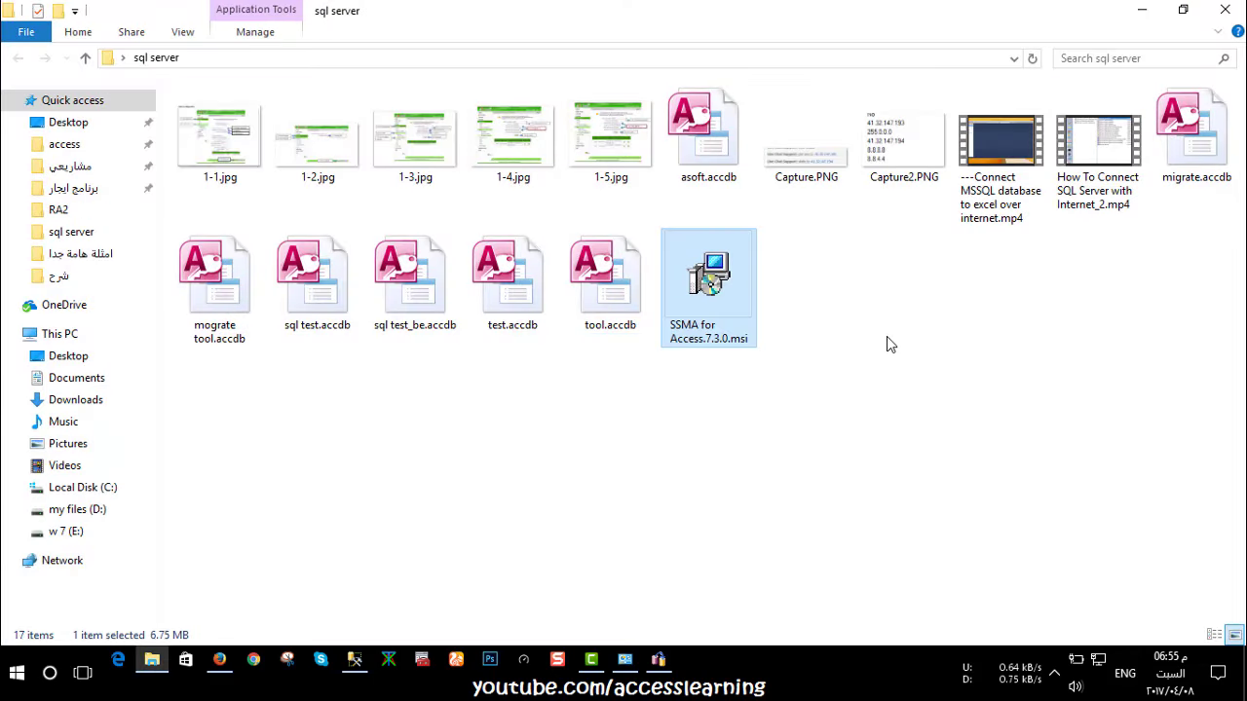
click(720, 331)
click(856, 374)
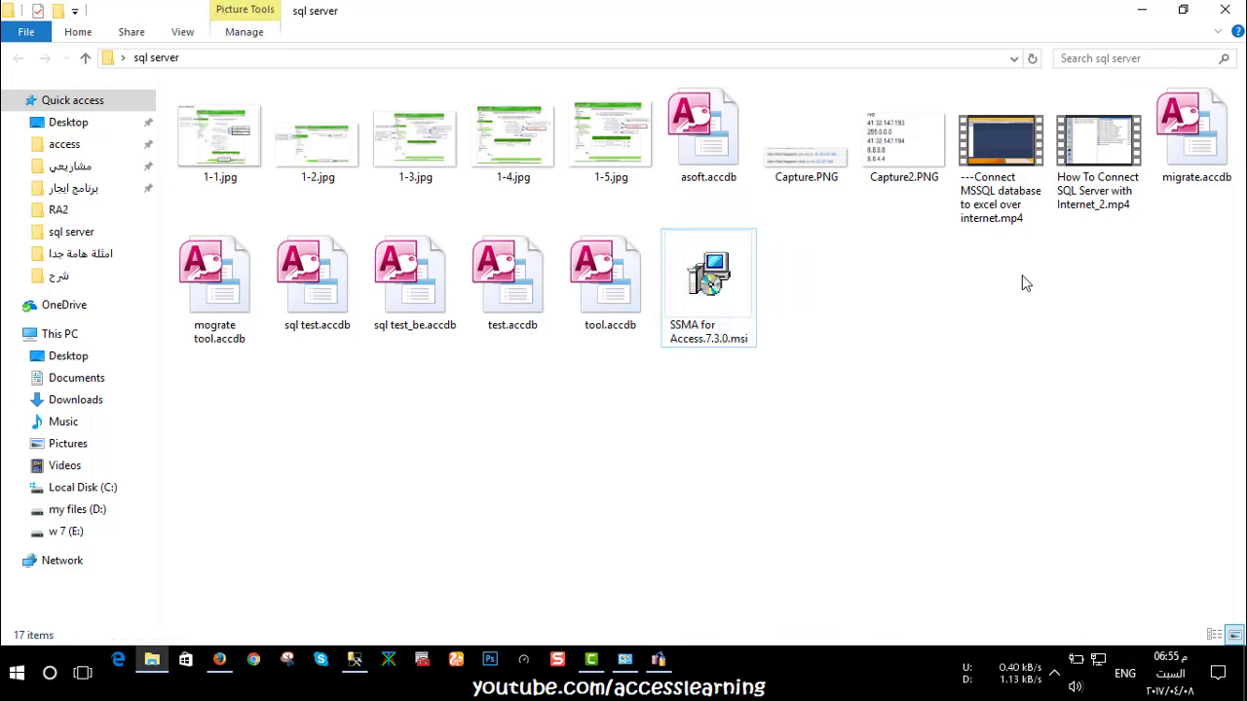